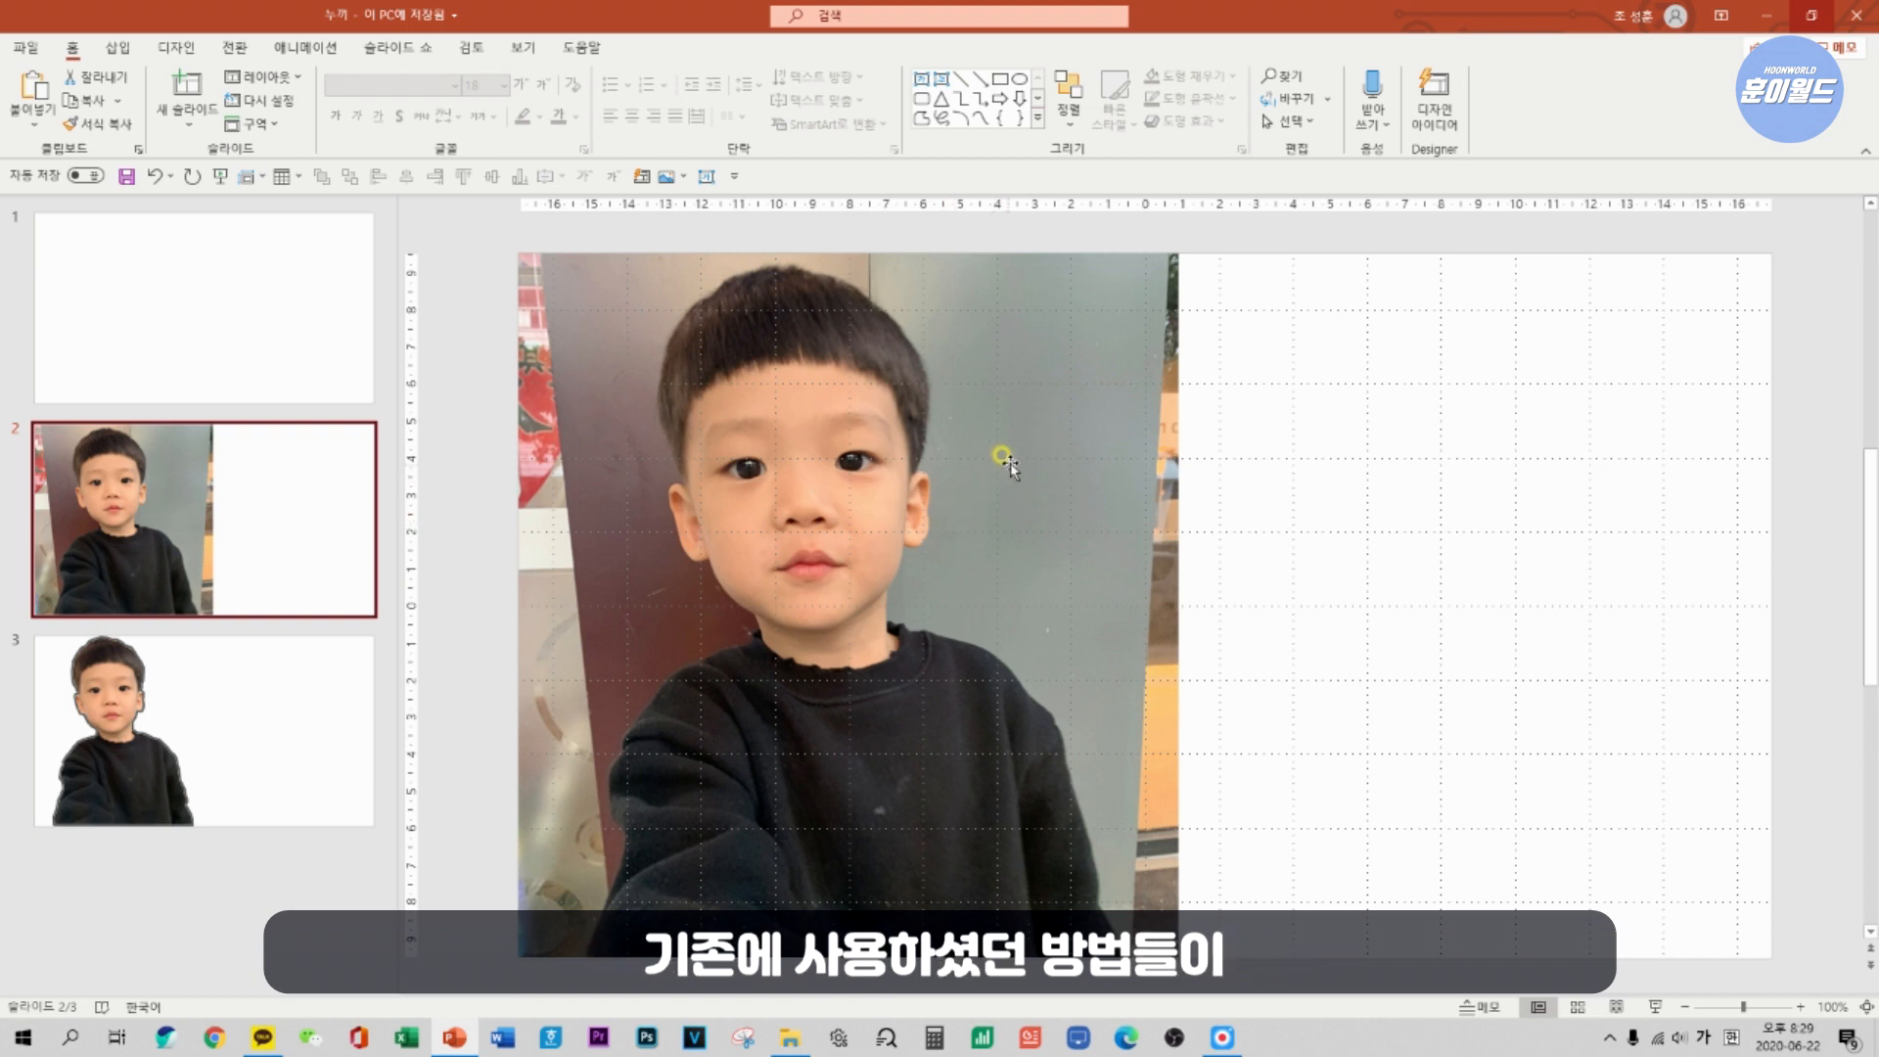
Try automatic background removal on the photo on slide 2.
left_click(1008, 449)
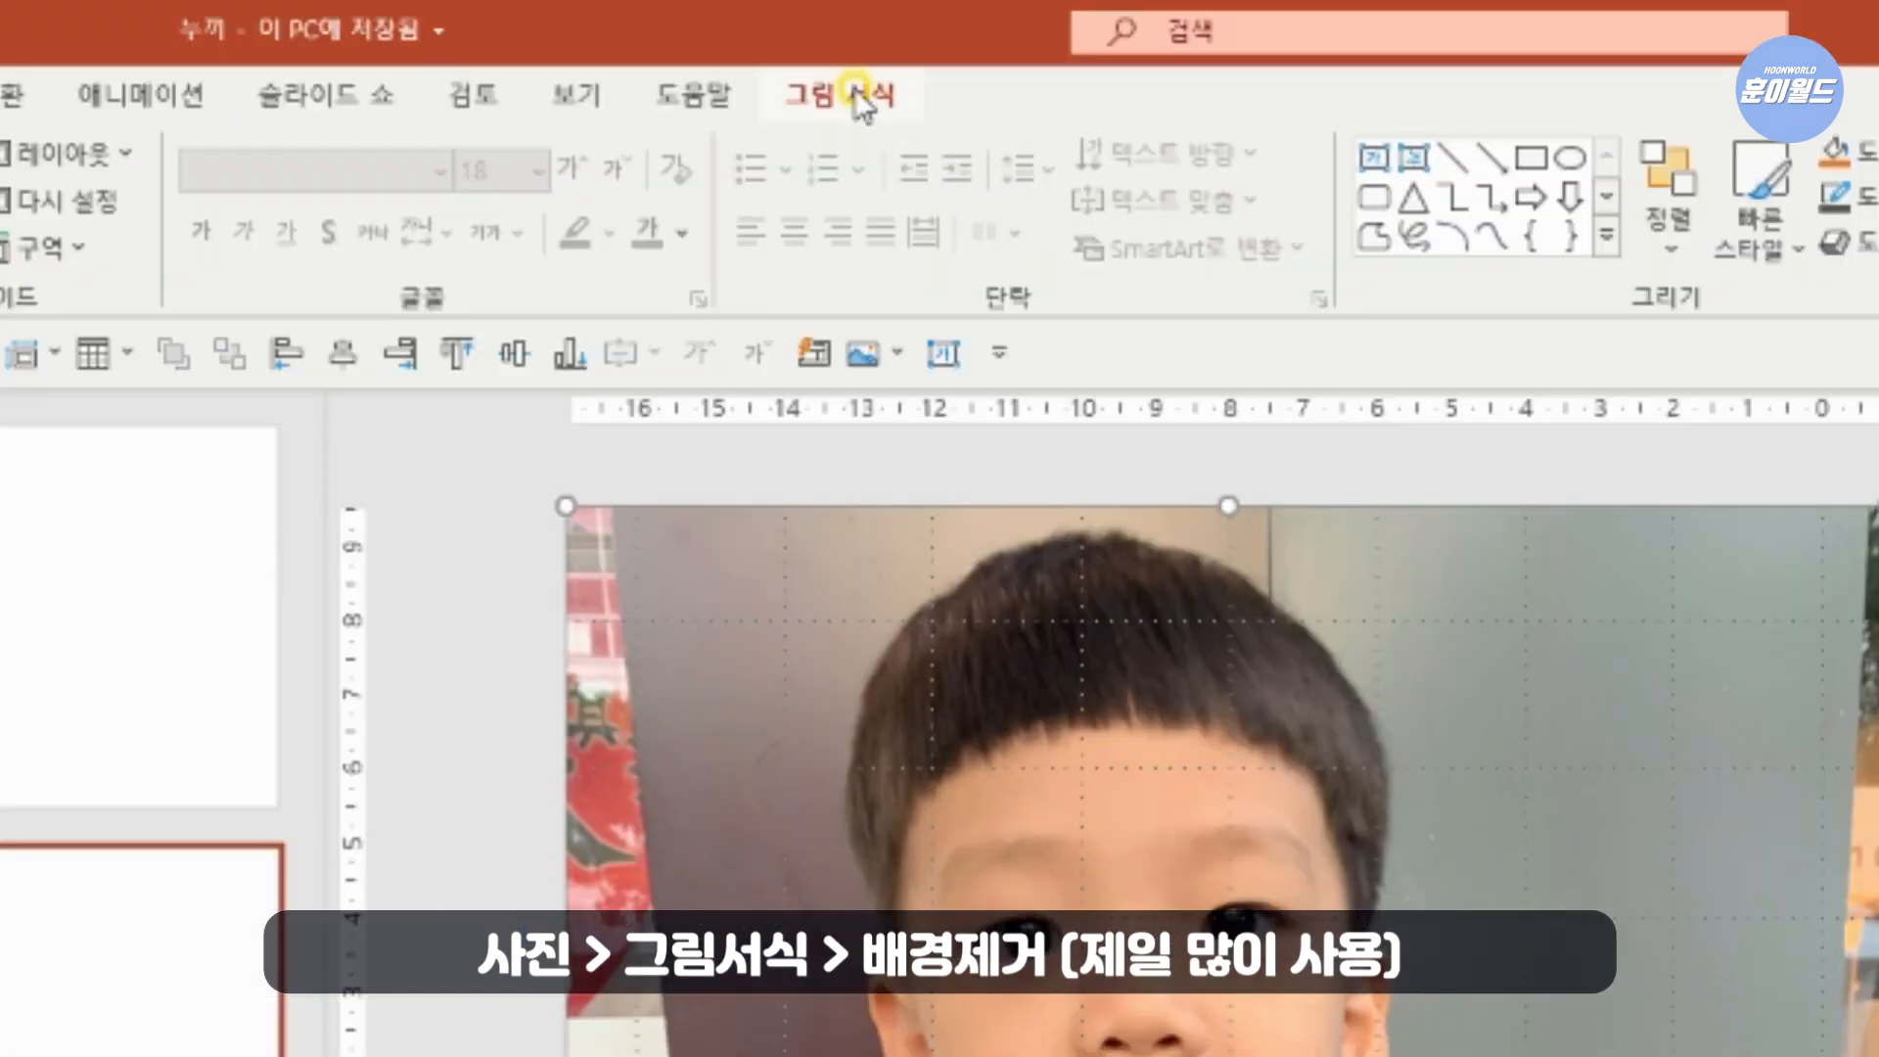
left_click(859, 98)
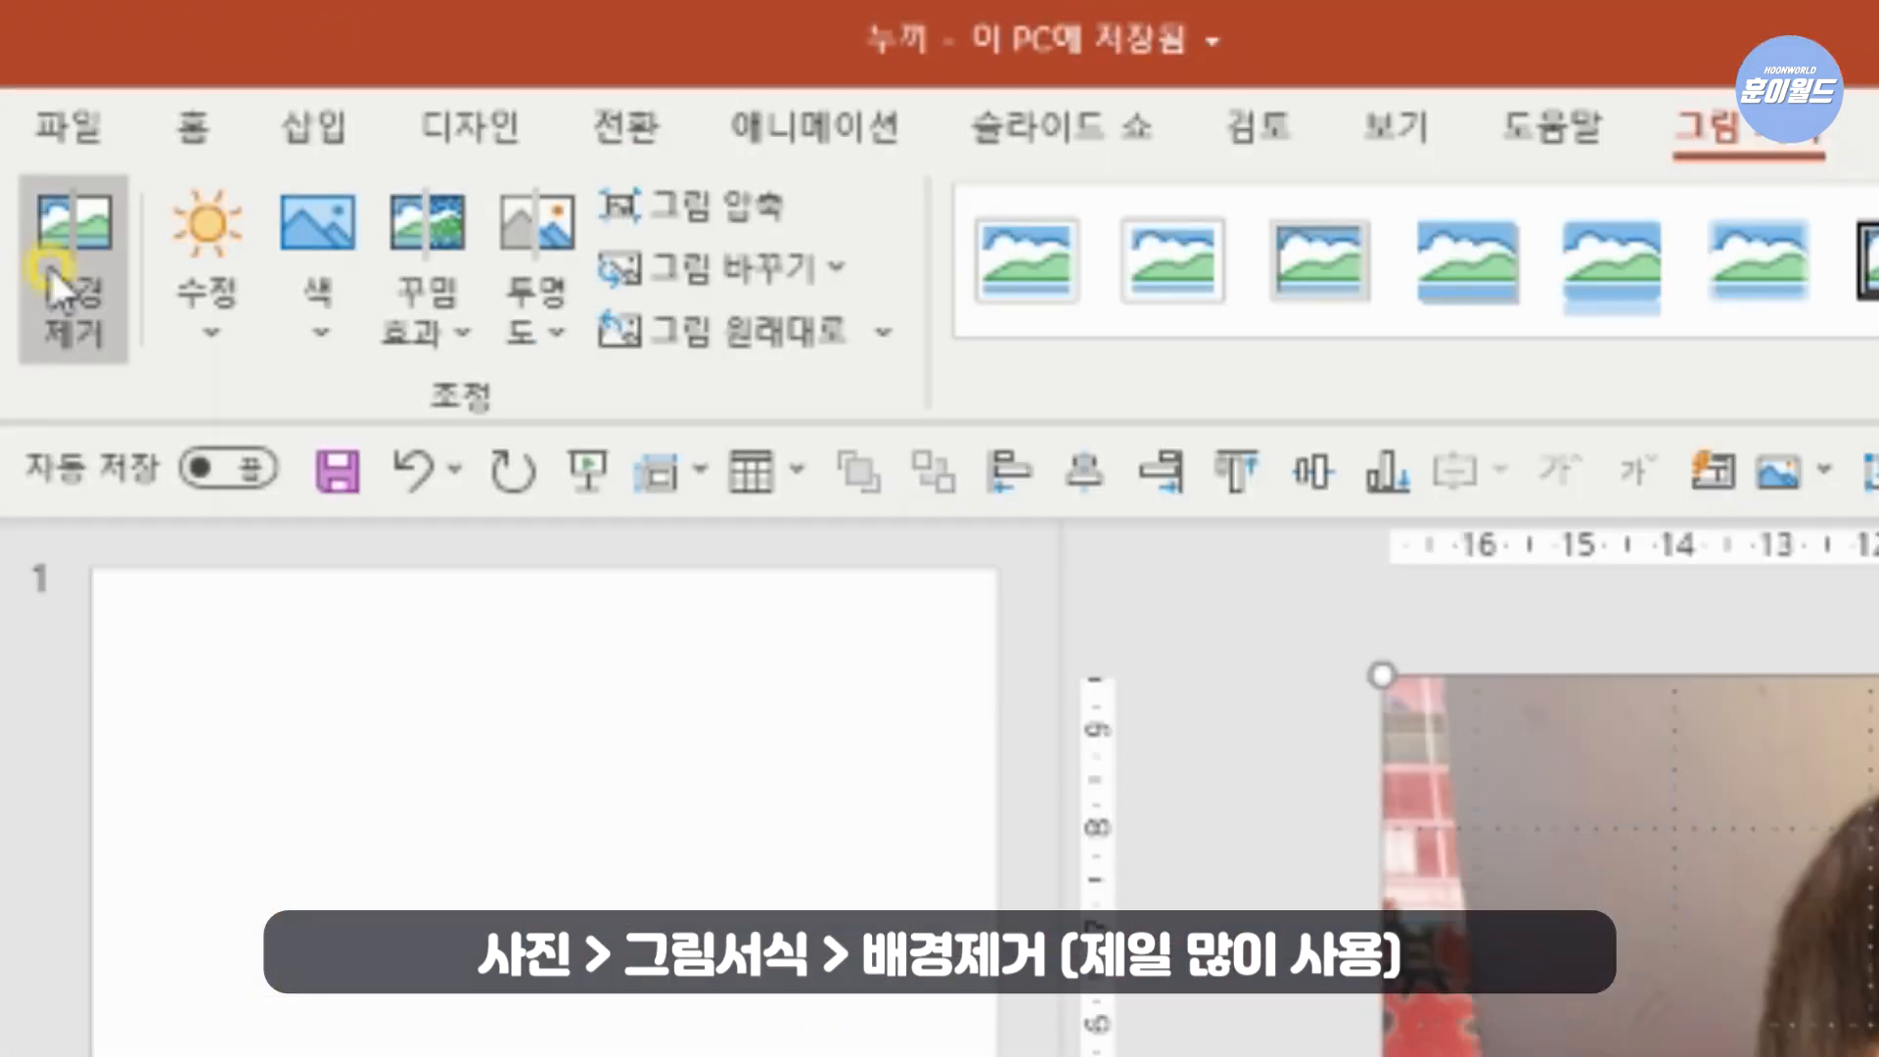
left_click(49, 264)
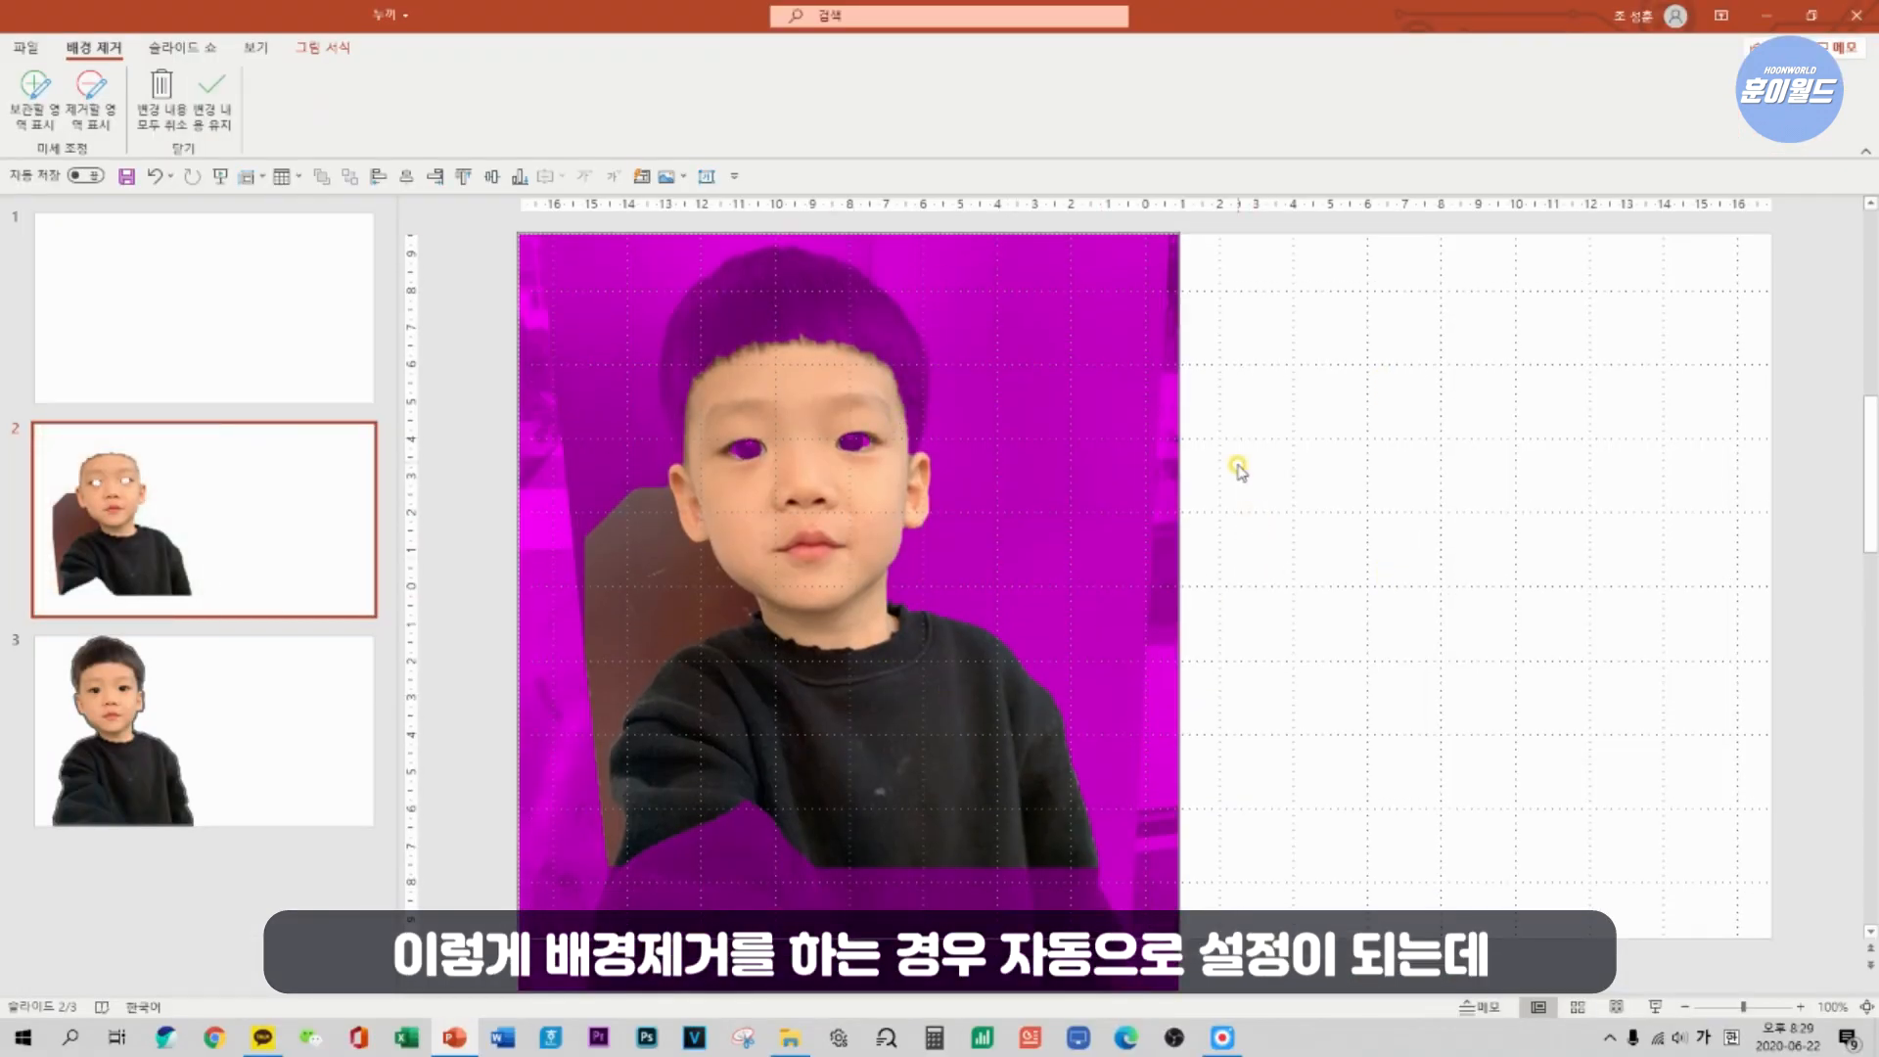
left_click(1304, 489)
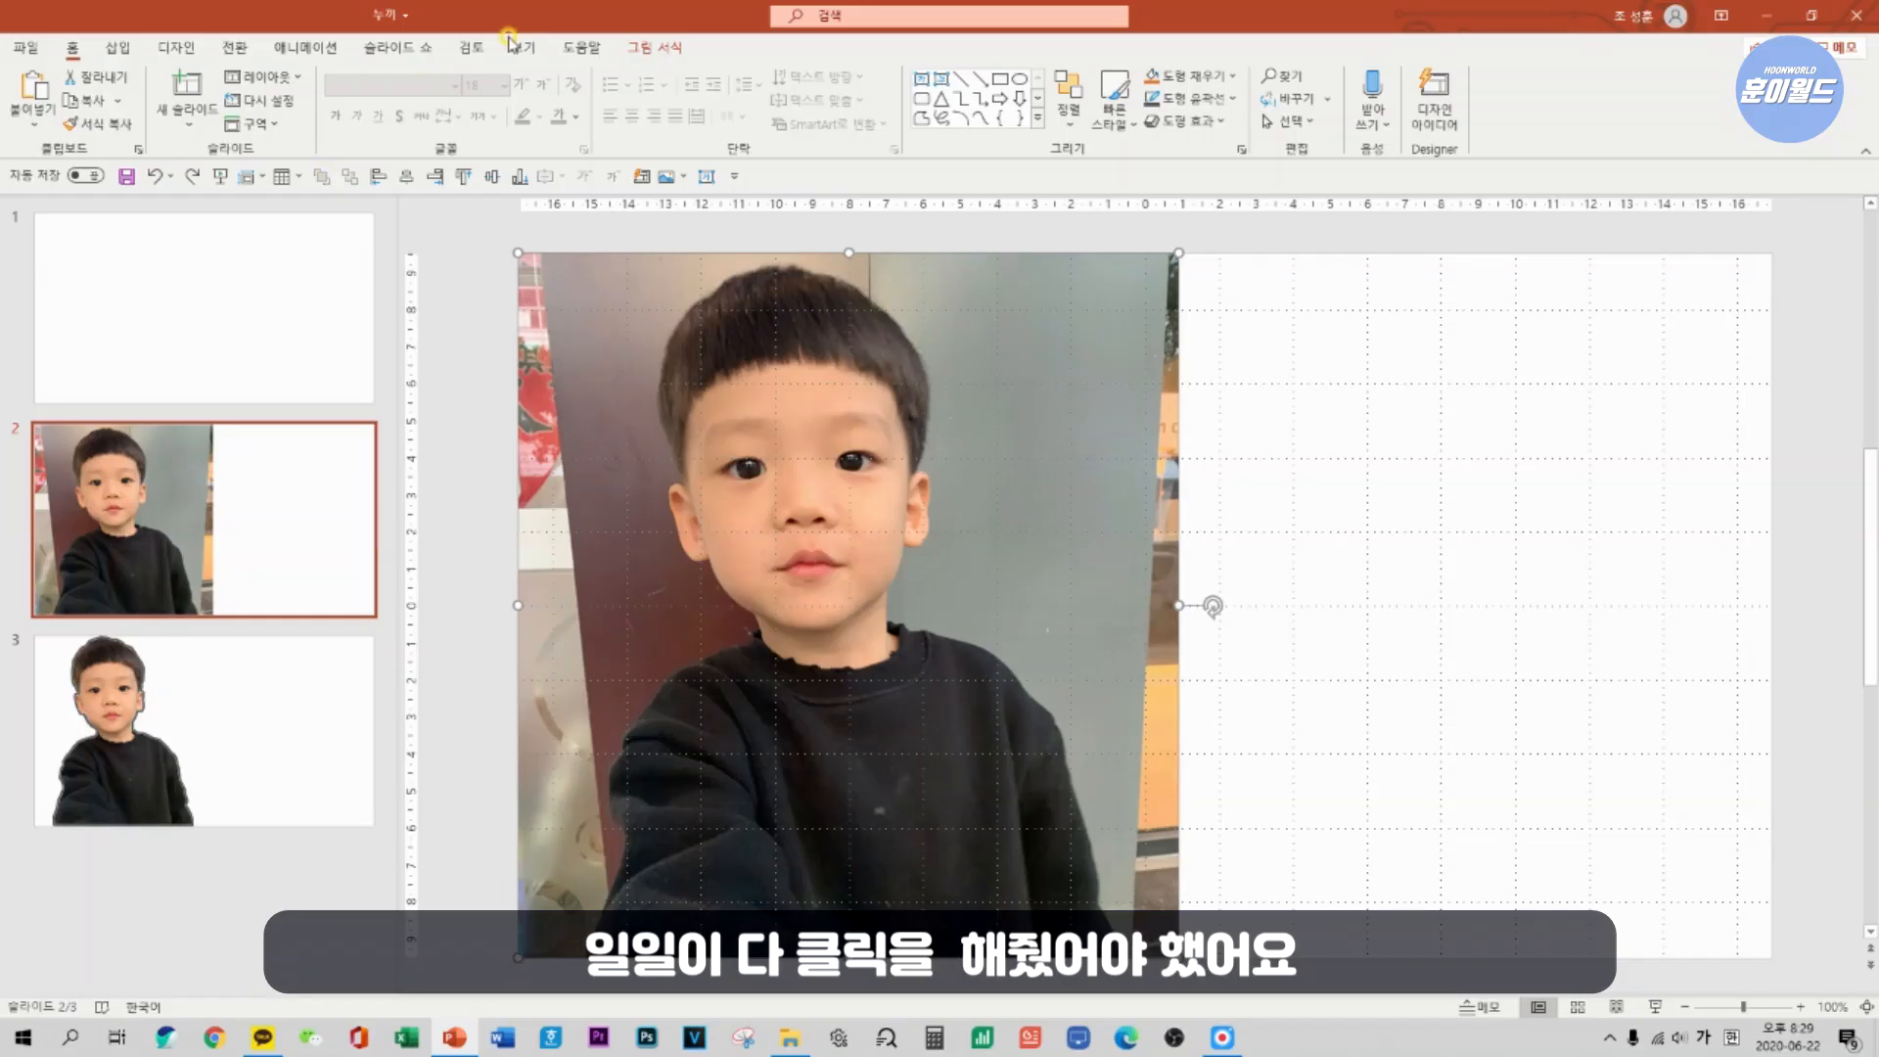
Try removing the photo's background while marking the eyes, hair and lower part of the sweater as areas to keep.
left_click(651, 47)
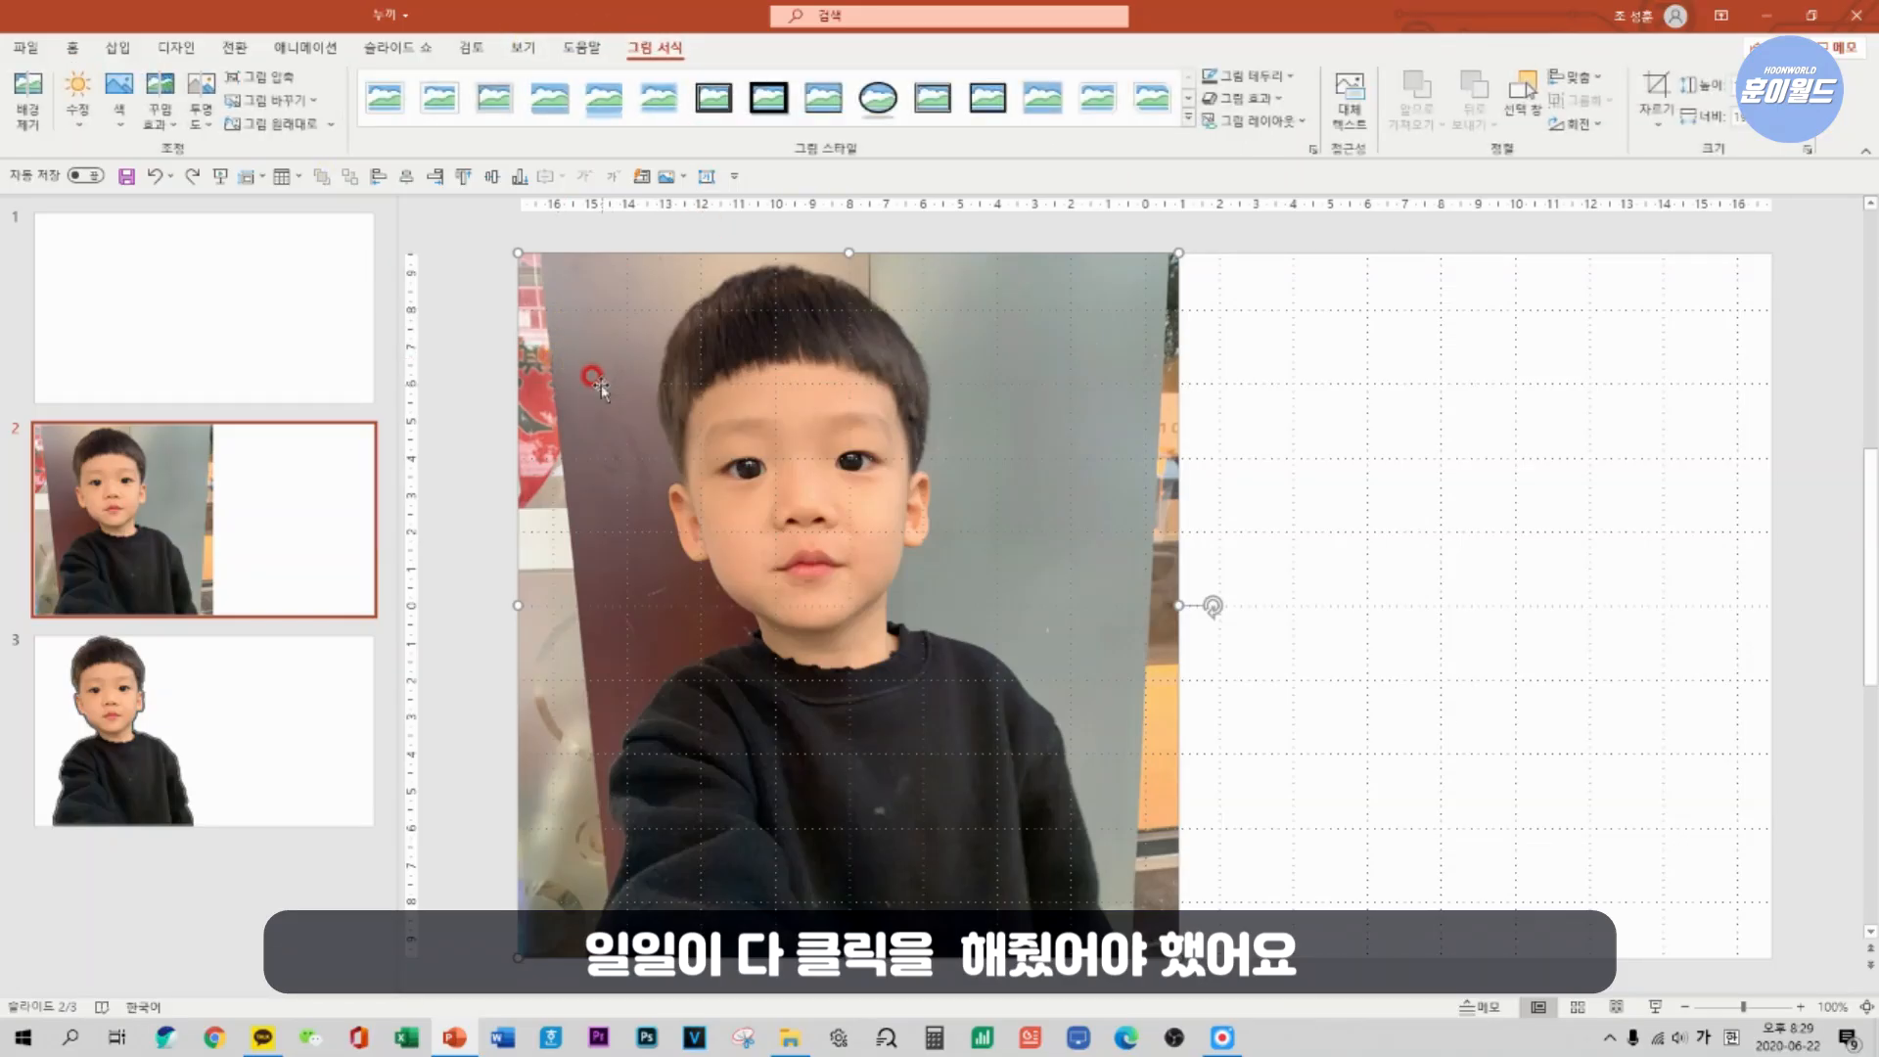
left_click(28, 98)
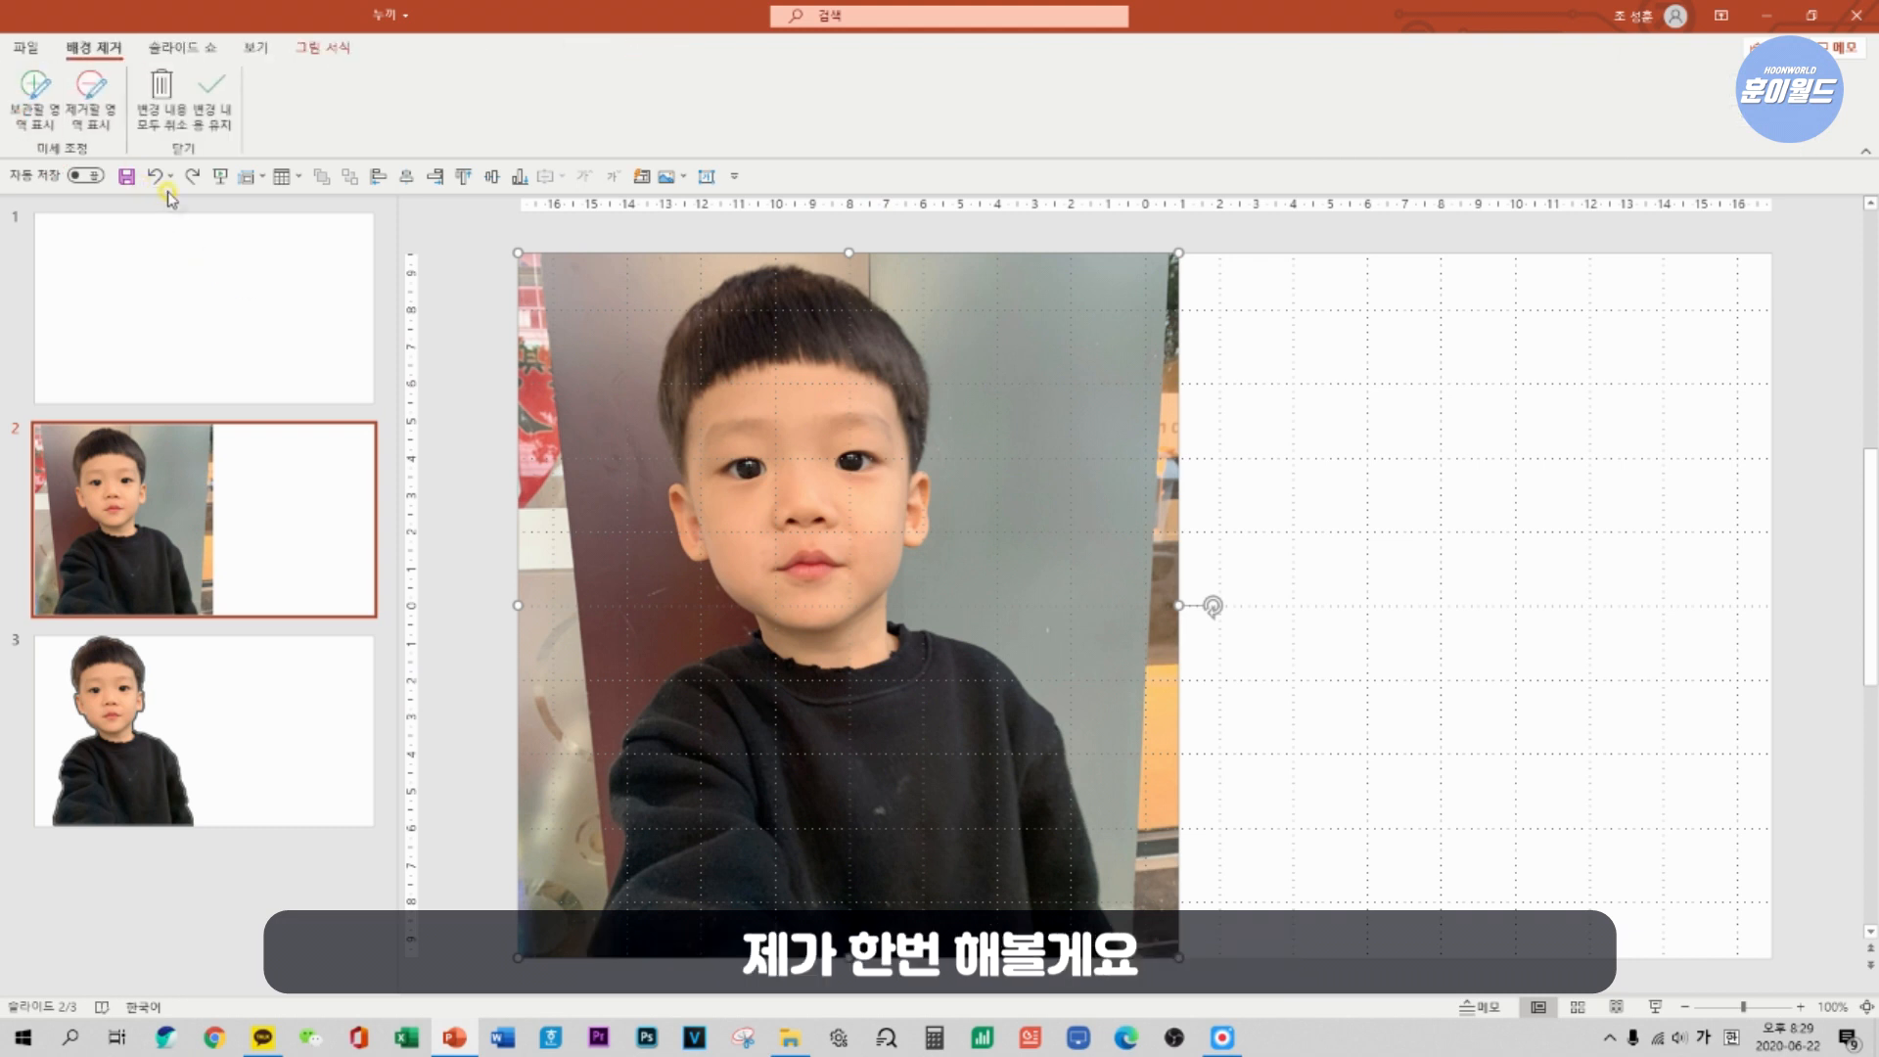
left_click(35, 98)
left_click_drag(734, 453, 867, 436)
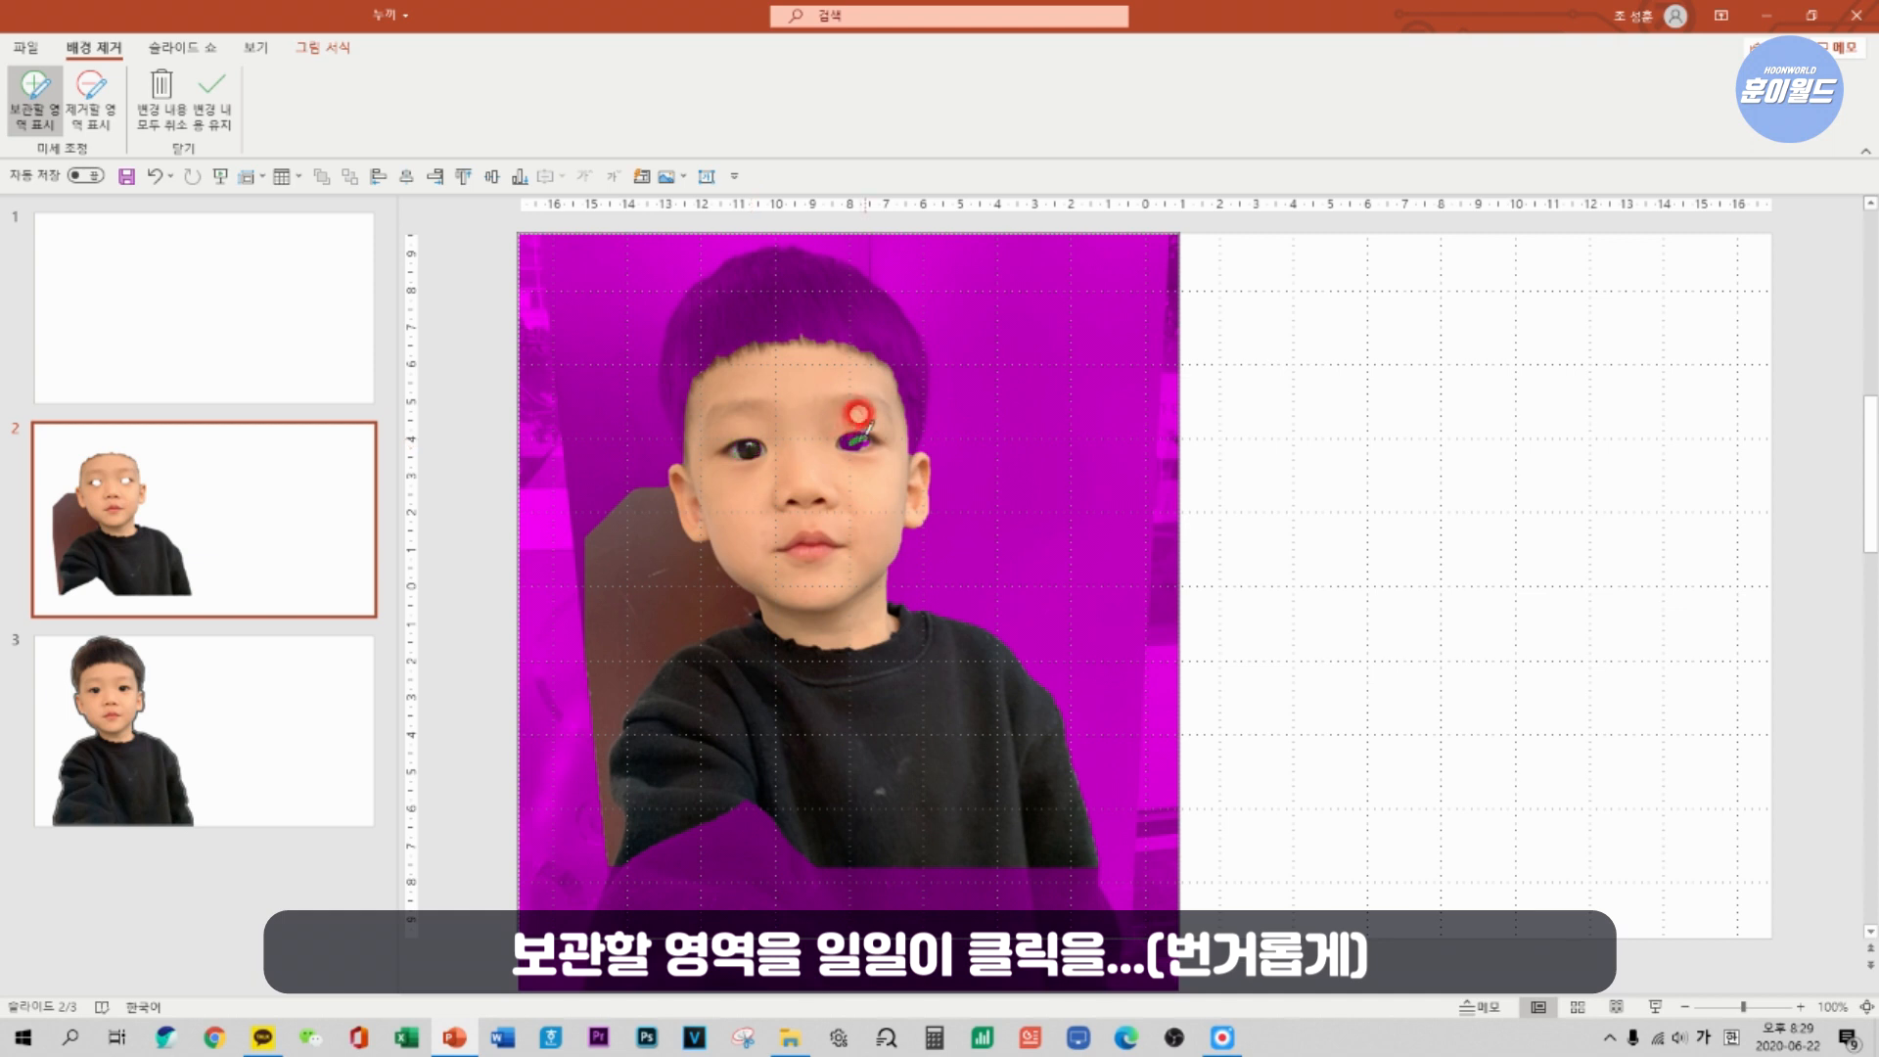
left_click_drag(690, 367, 888, 336)
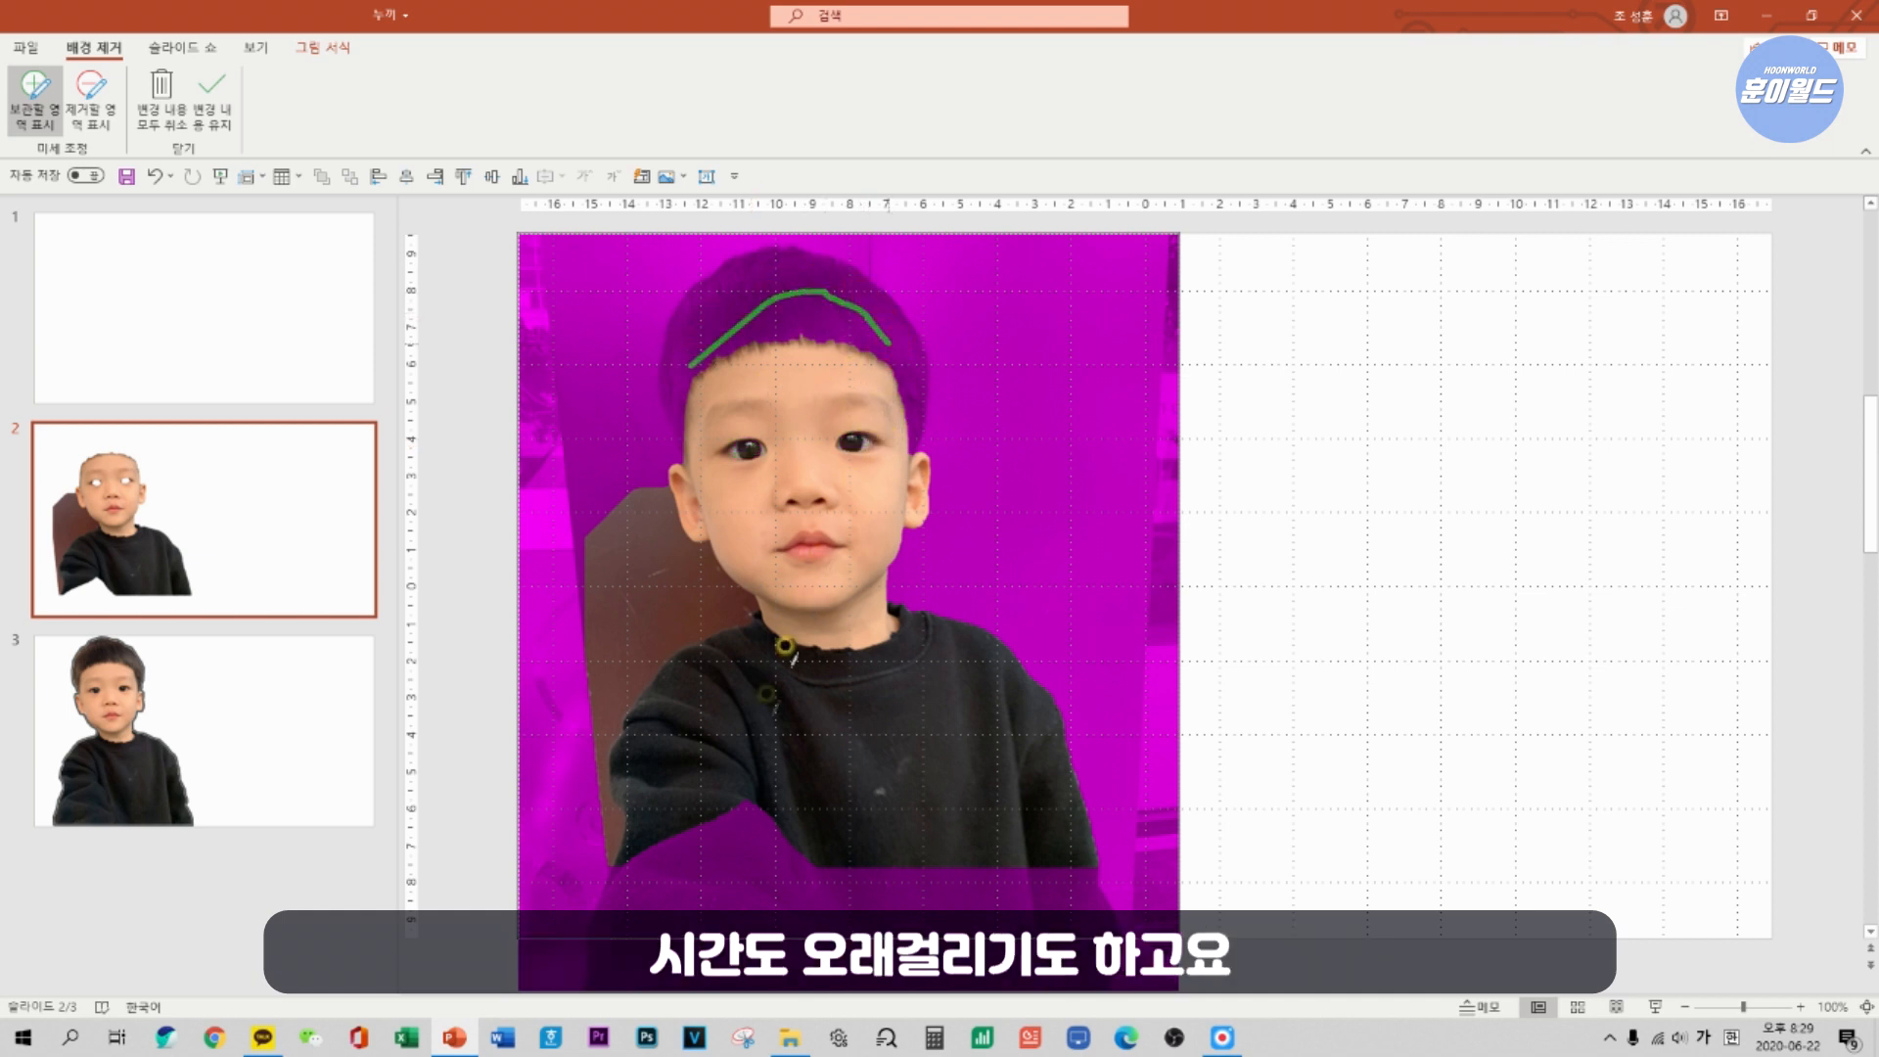
left_click_drag(699, 332, 797, 259)
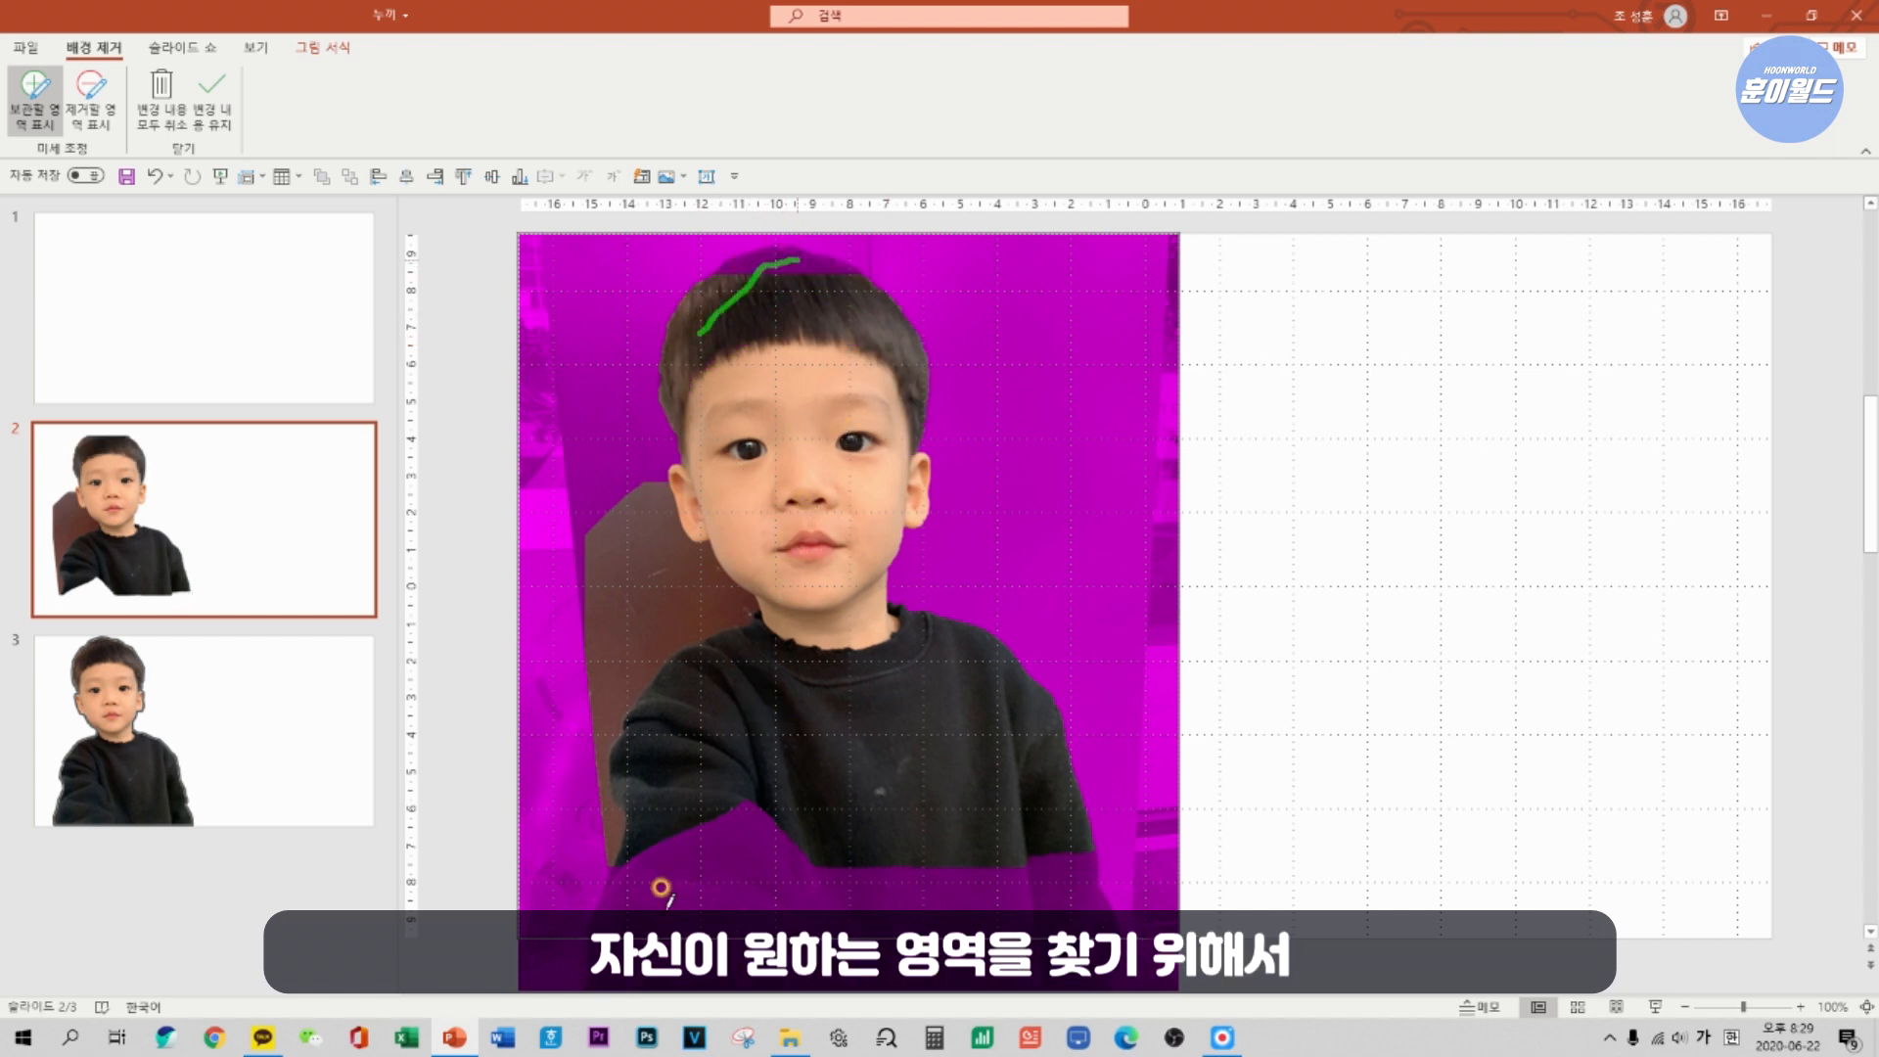
left_click_drag(670, 901, 1049, 908)
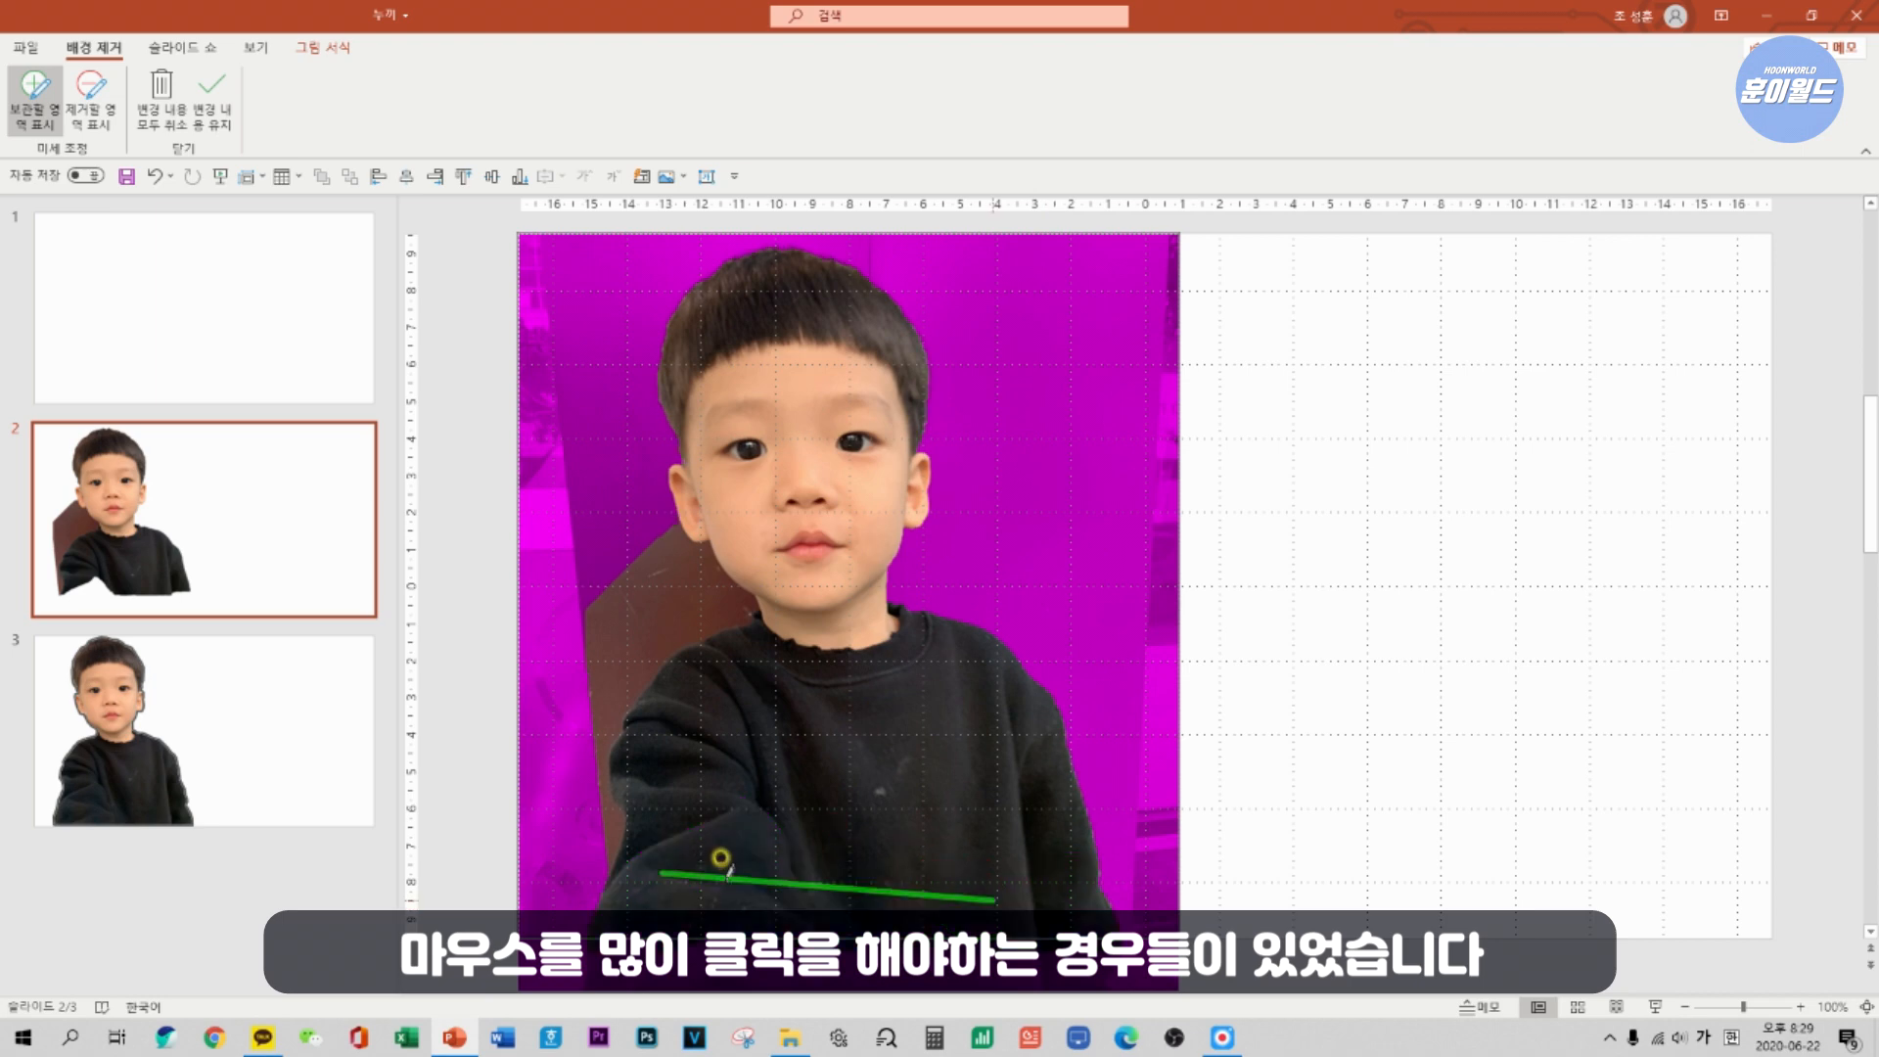
left_click(1305, 681)
mouse_move(894, 741)
left_mouse_down()
mouse_move(876, 707)
mouse_move(868, 736)
left_mouse_up()
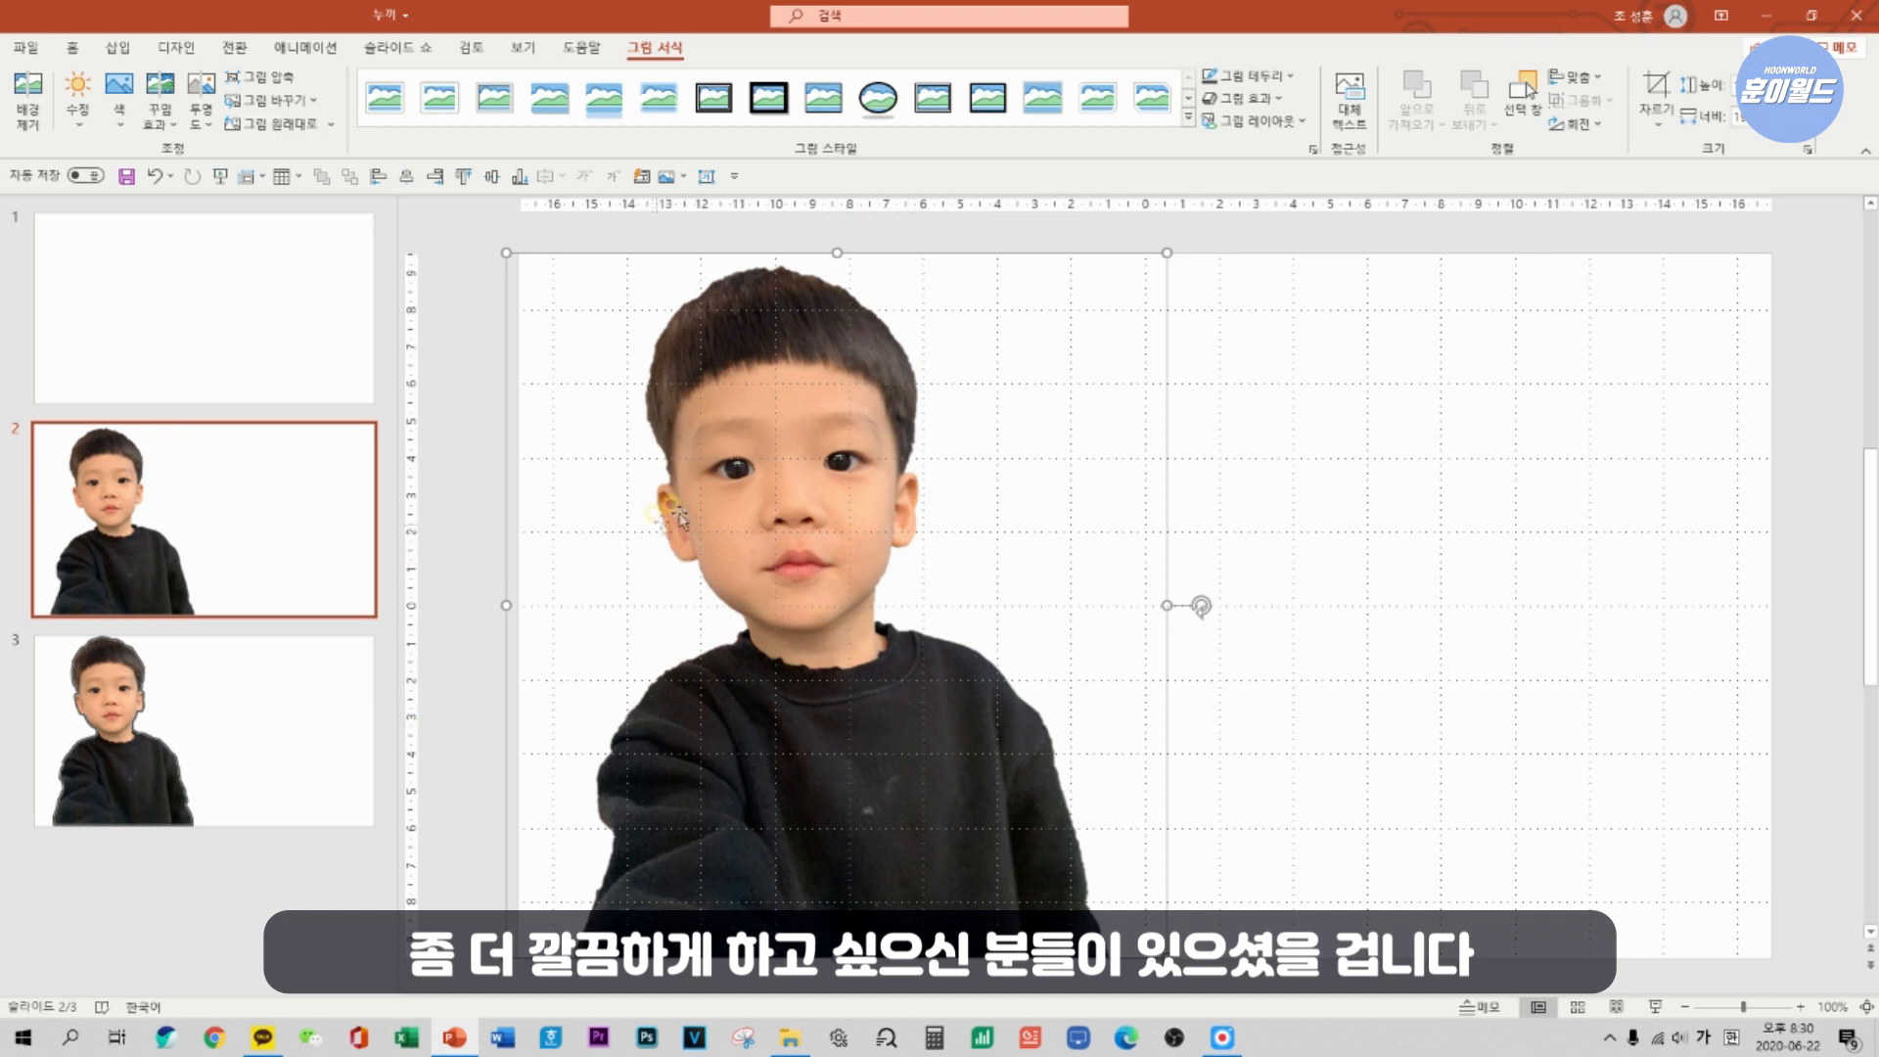
View the outlined cut-out on slide 3, return to slide 2 and start the Freeform: Shape tool.
left_click(261, 727)
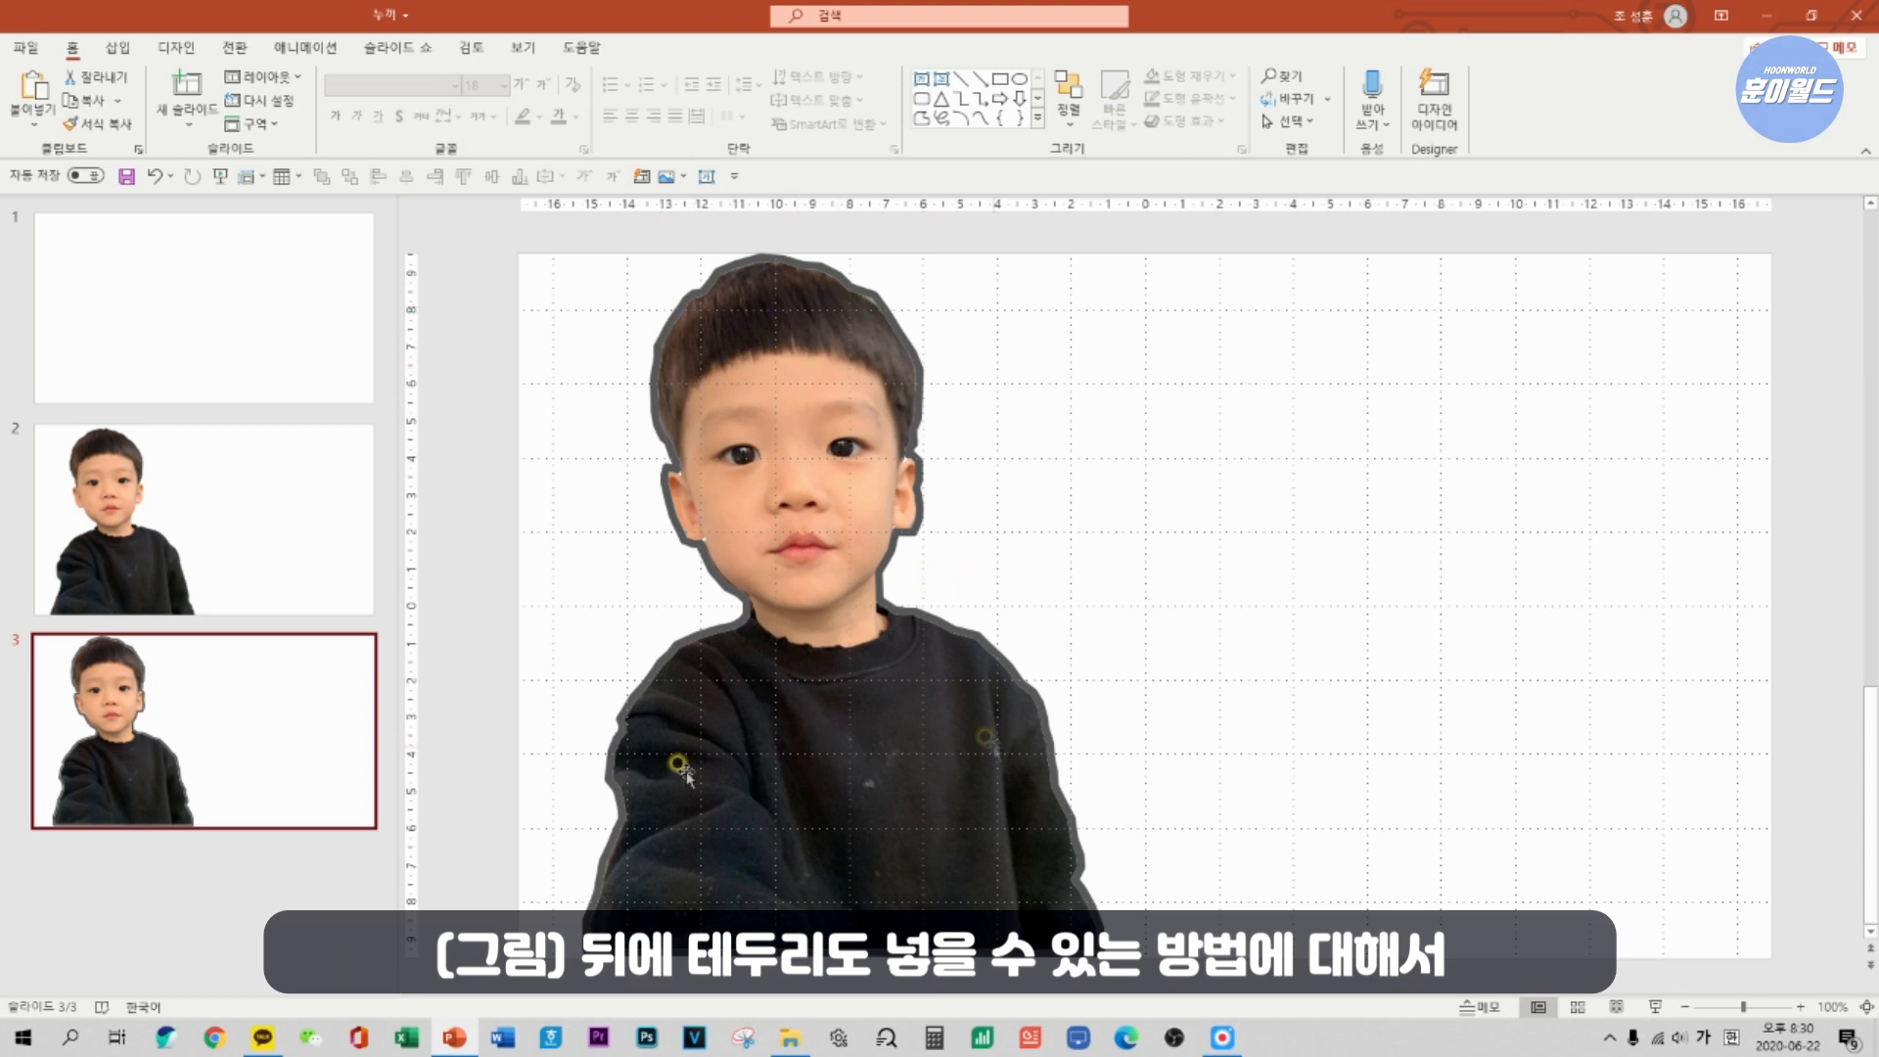
left_click(164, 555)
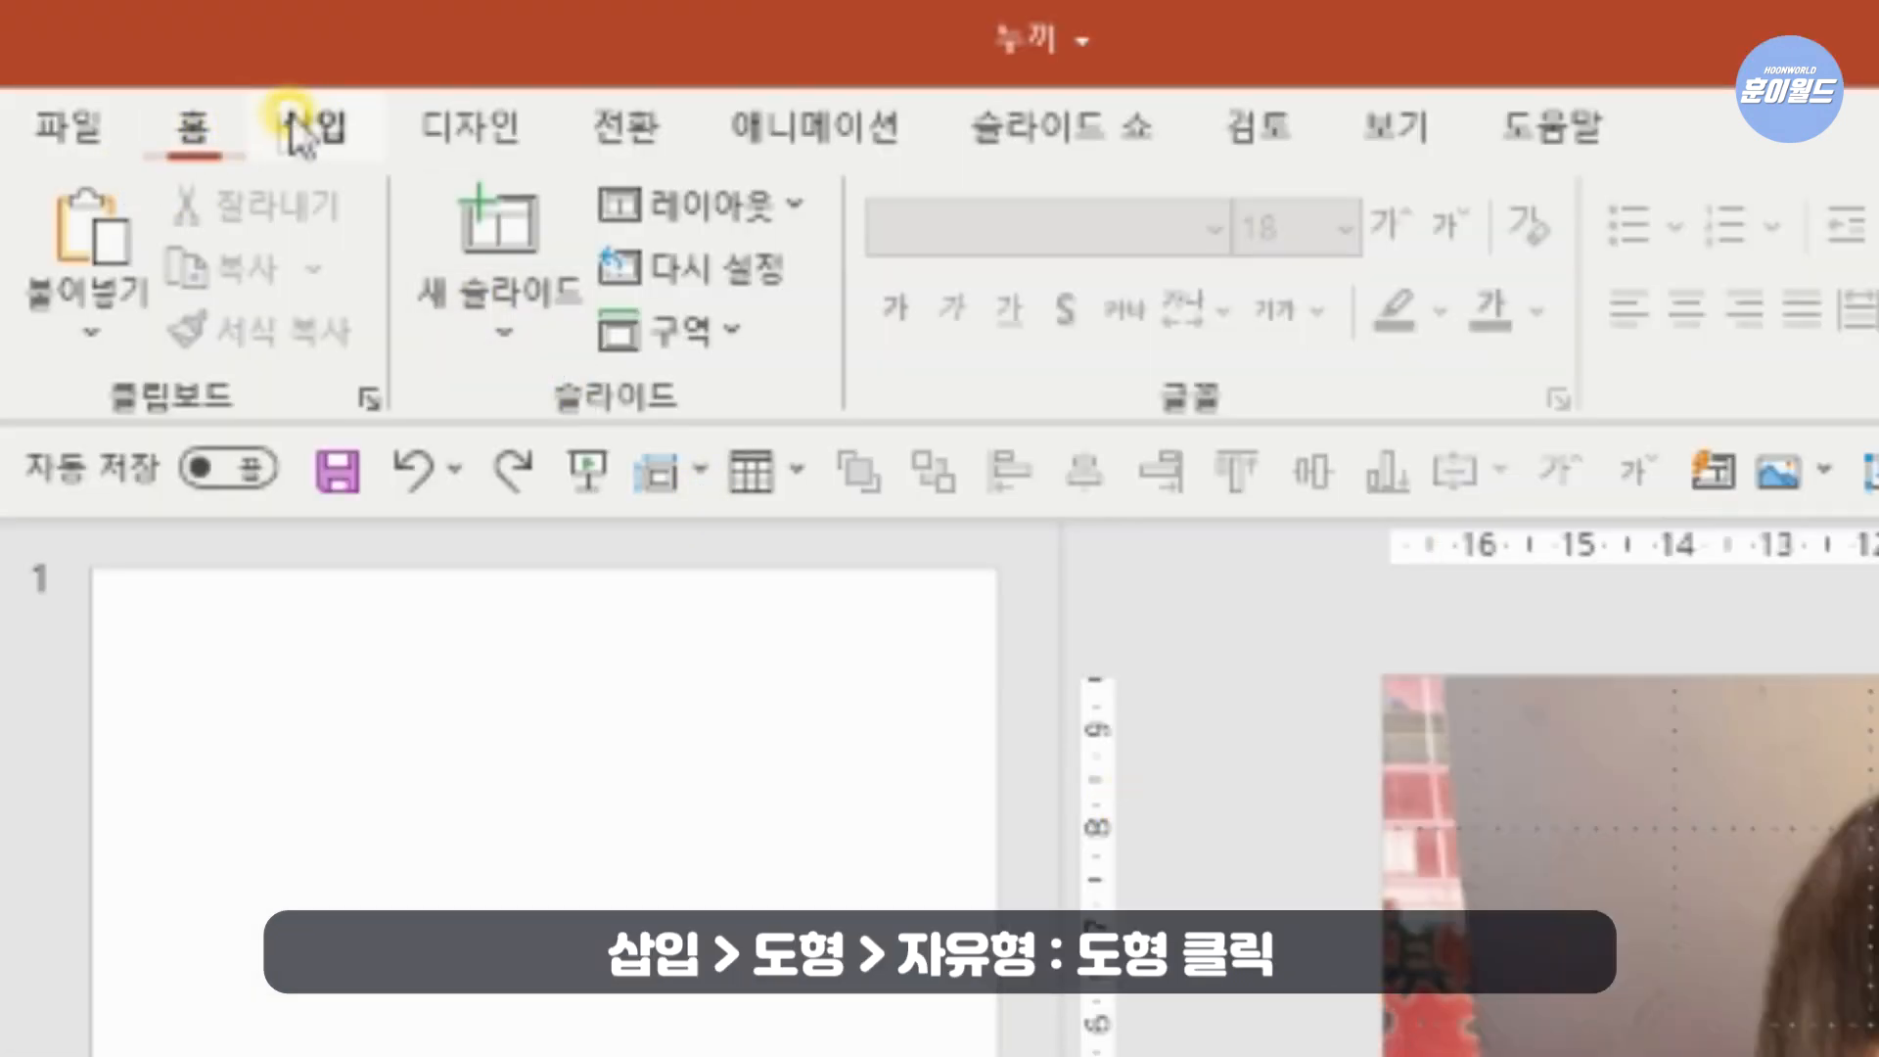
left_click(116, 44)
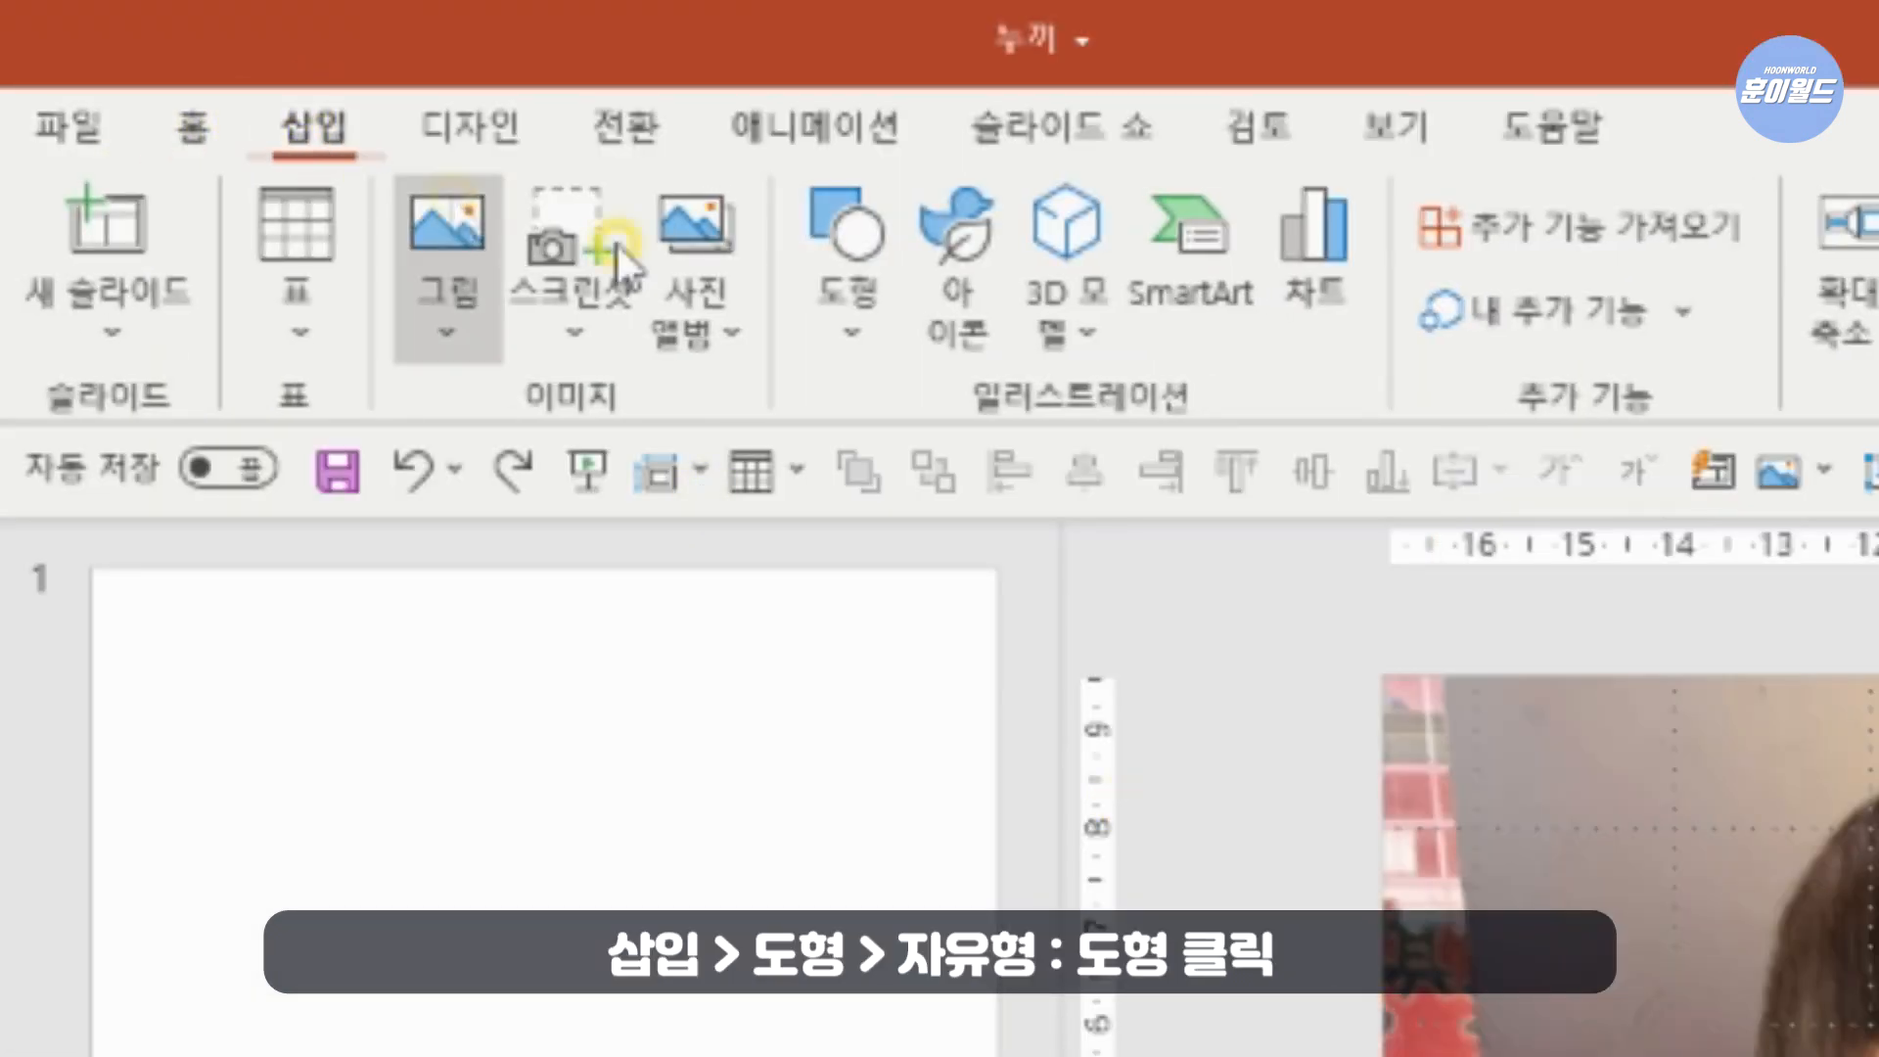
left_click(832, 280)
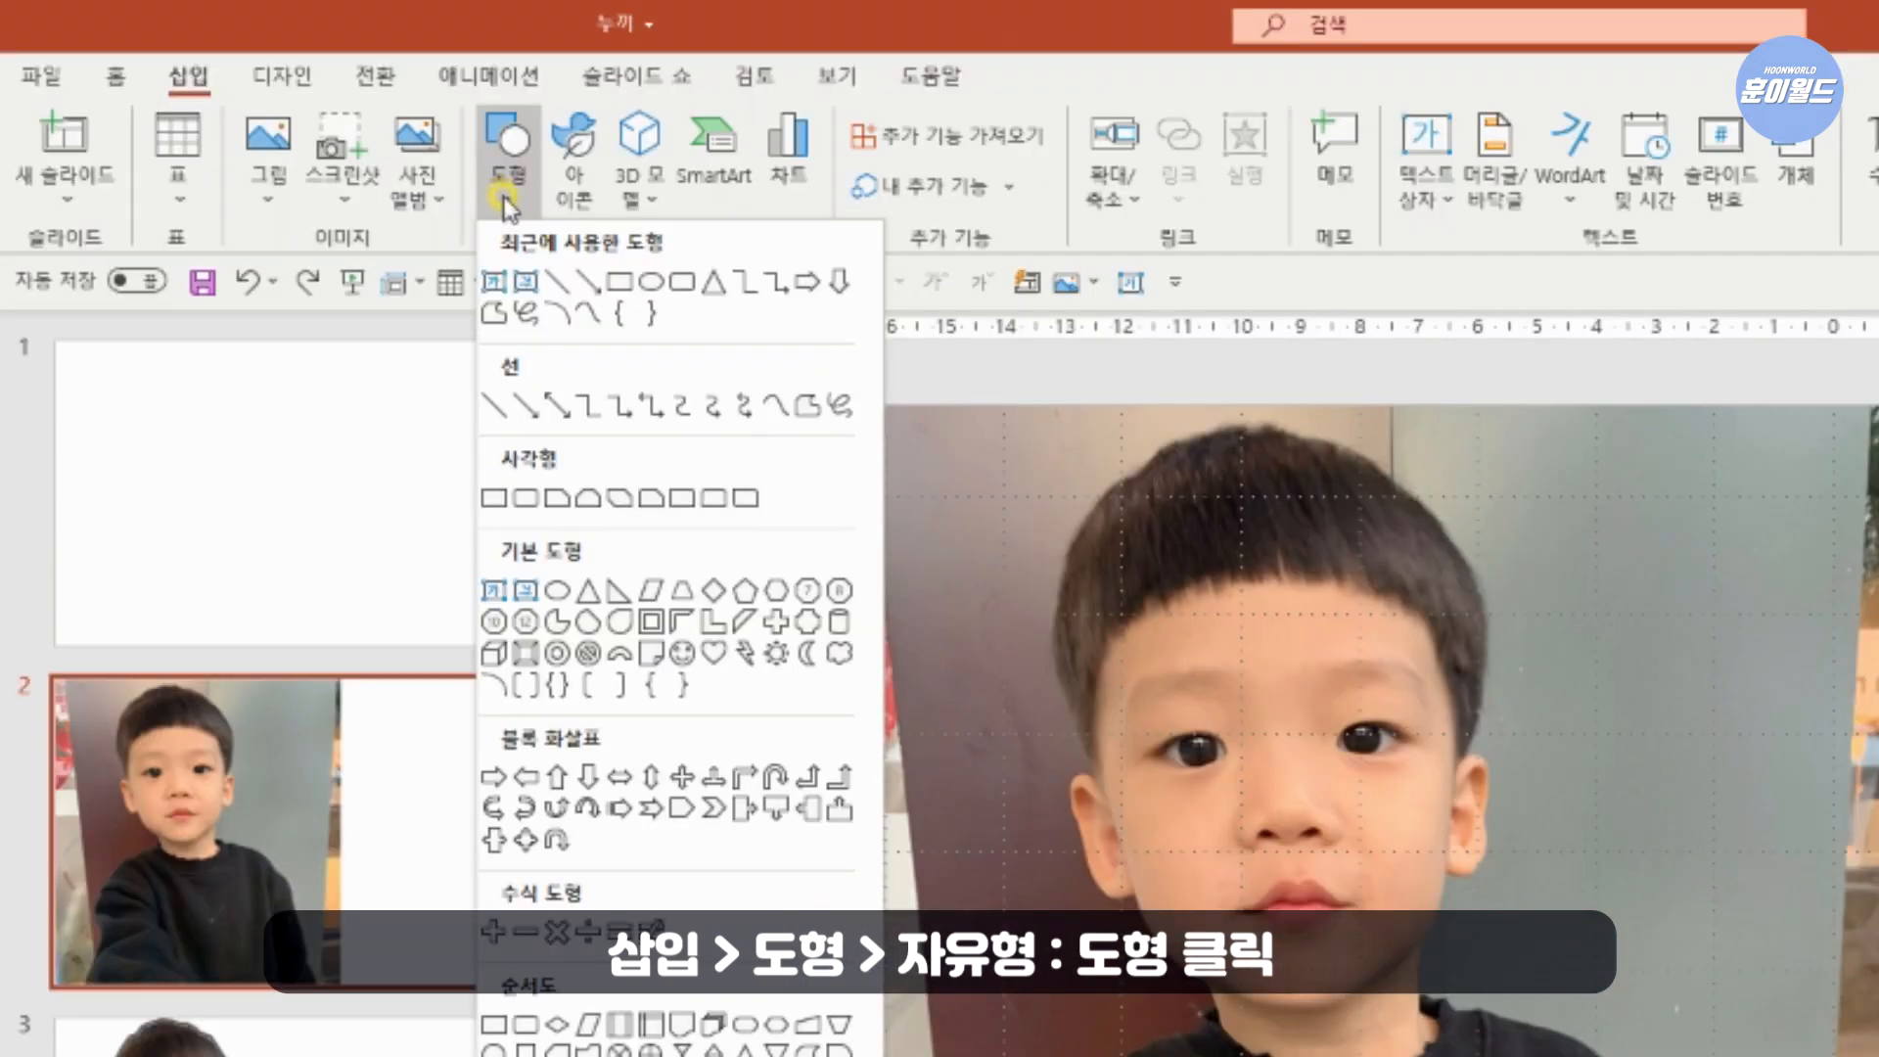
left_click(497, 315)
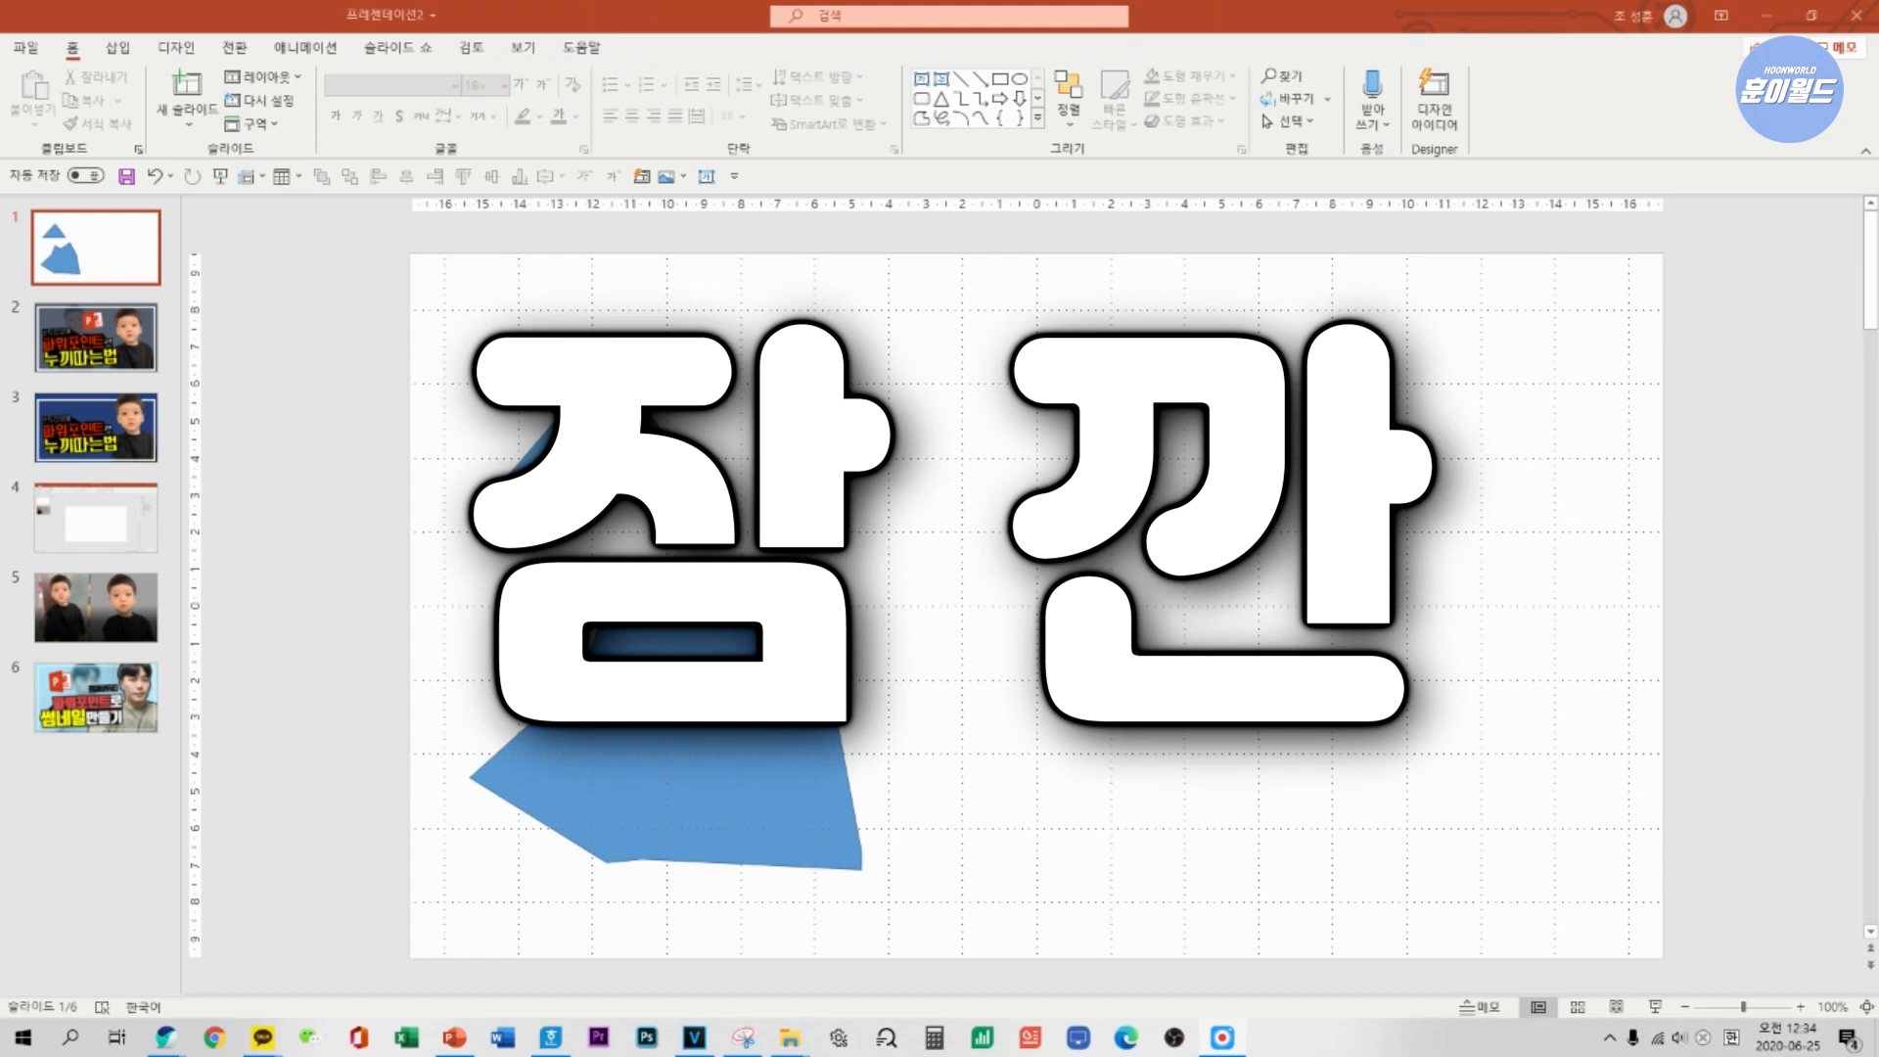
On slide 1 of the other presentation, draw a closed four-sided freeform about 8.6 cm wide and 7.3 cm high beside the triangle.
left_click(117, 49)
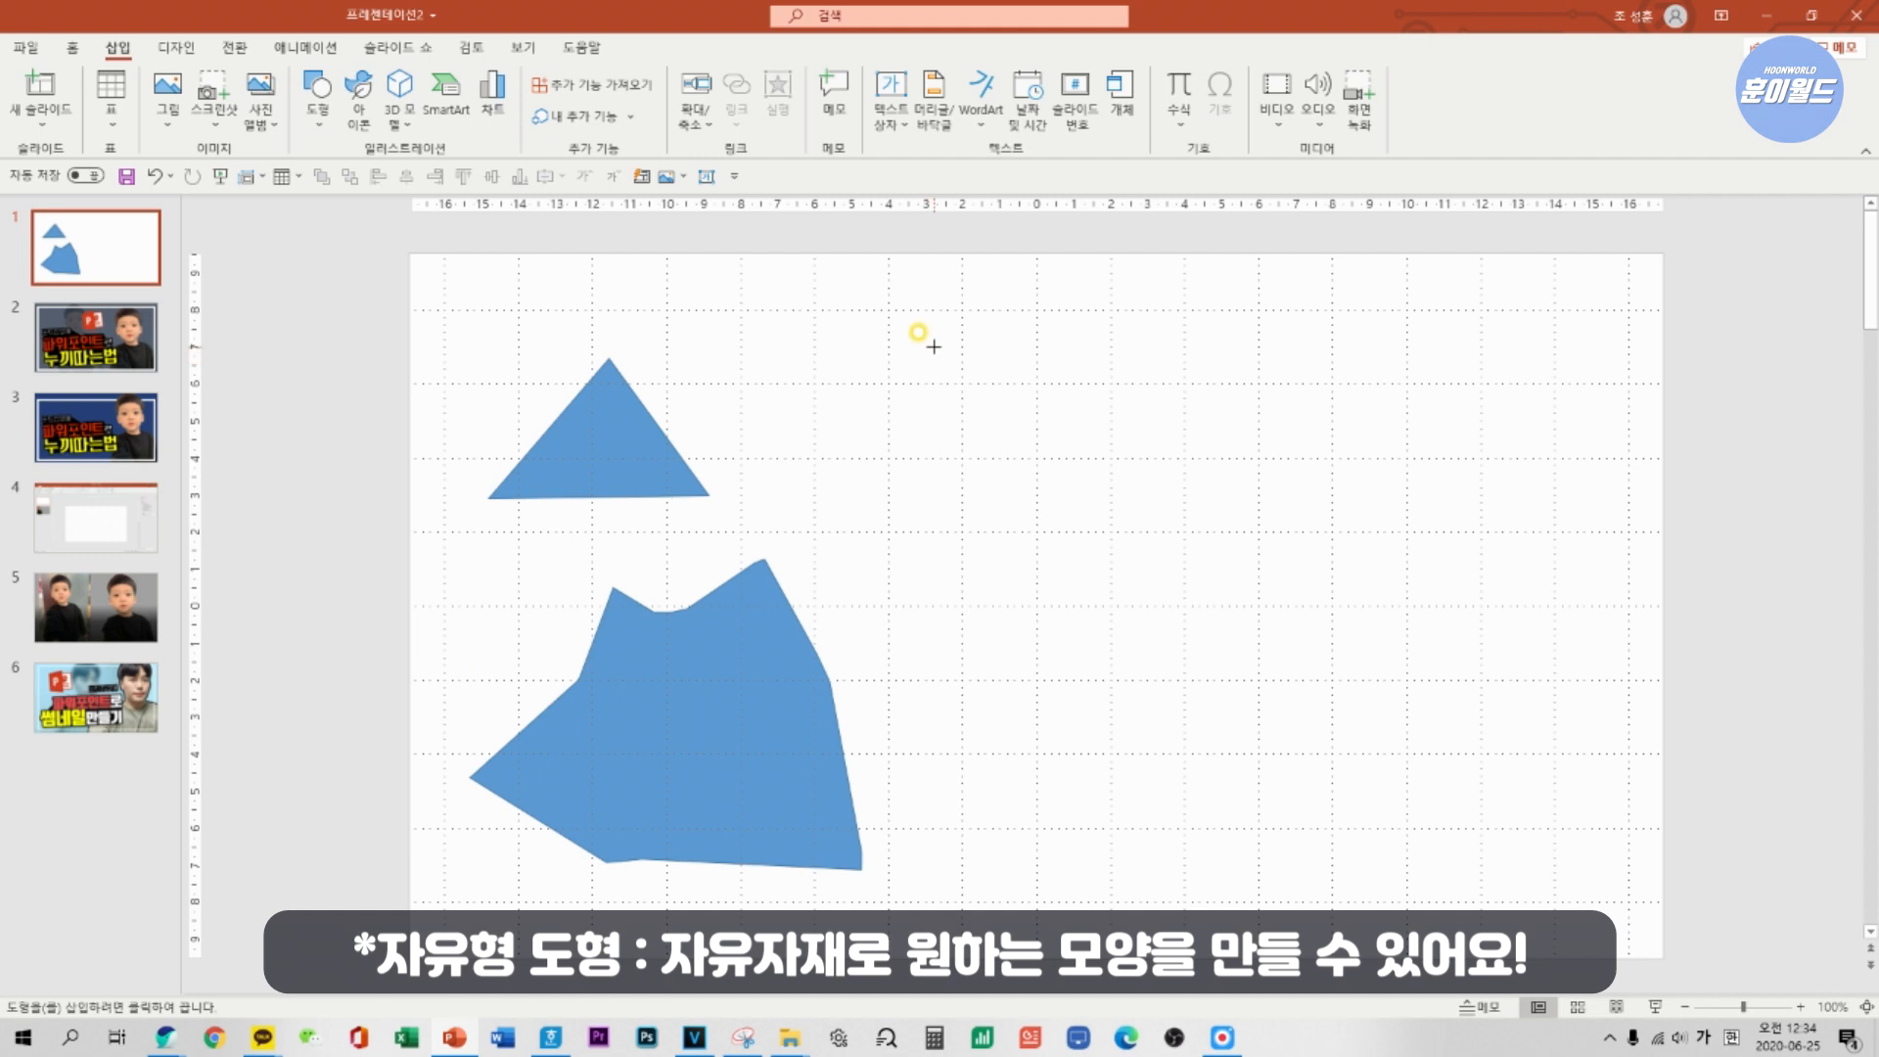
left_click(933, 347)
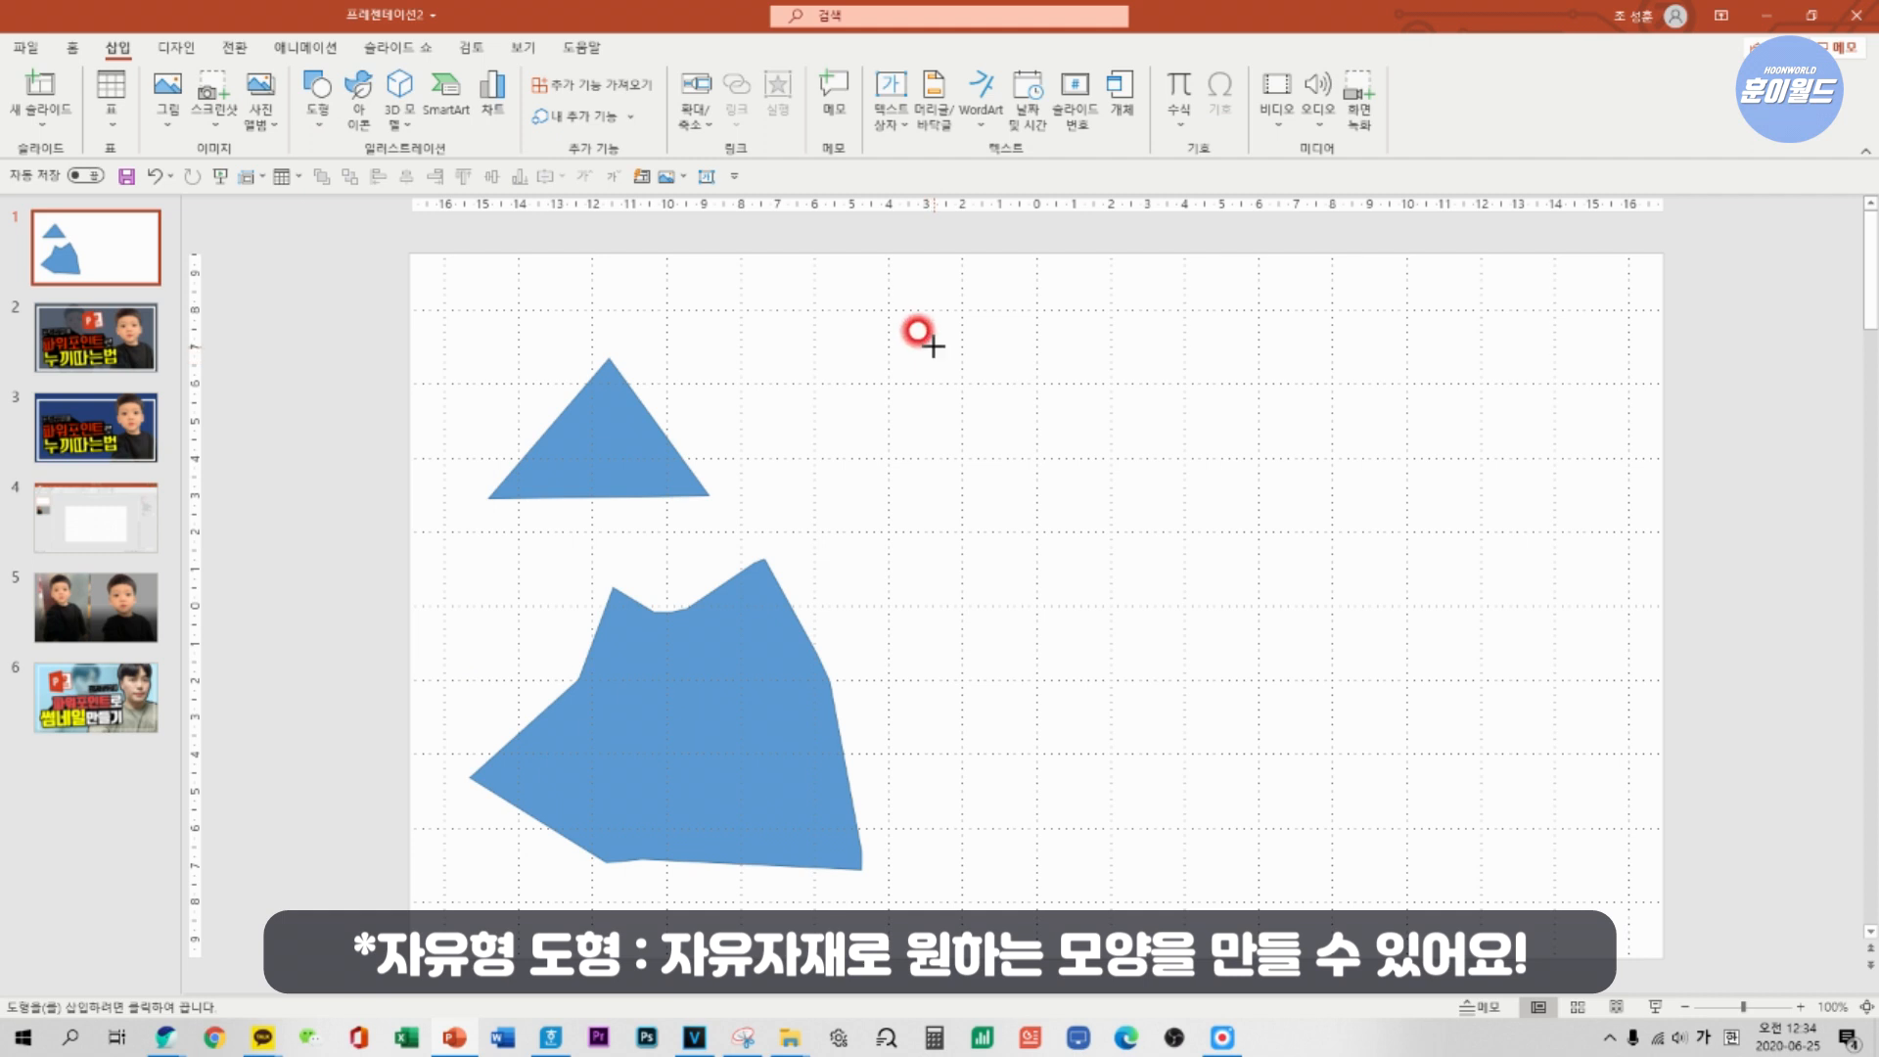
left_click(786, 462)
left_click(916, 616)
left_click(1103, 523)
left_click(934, 346)
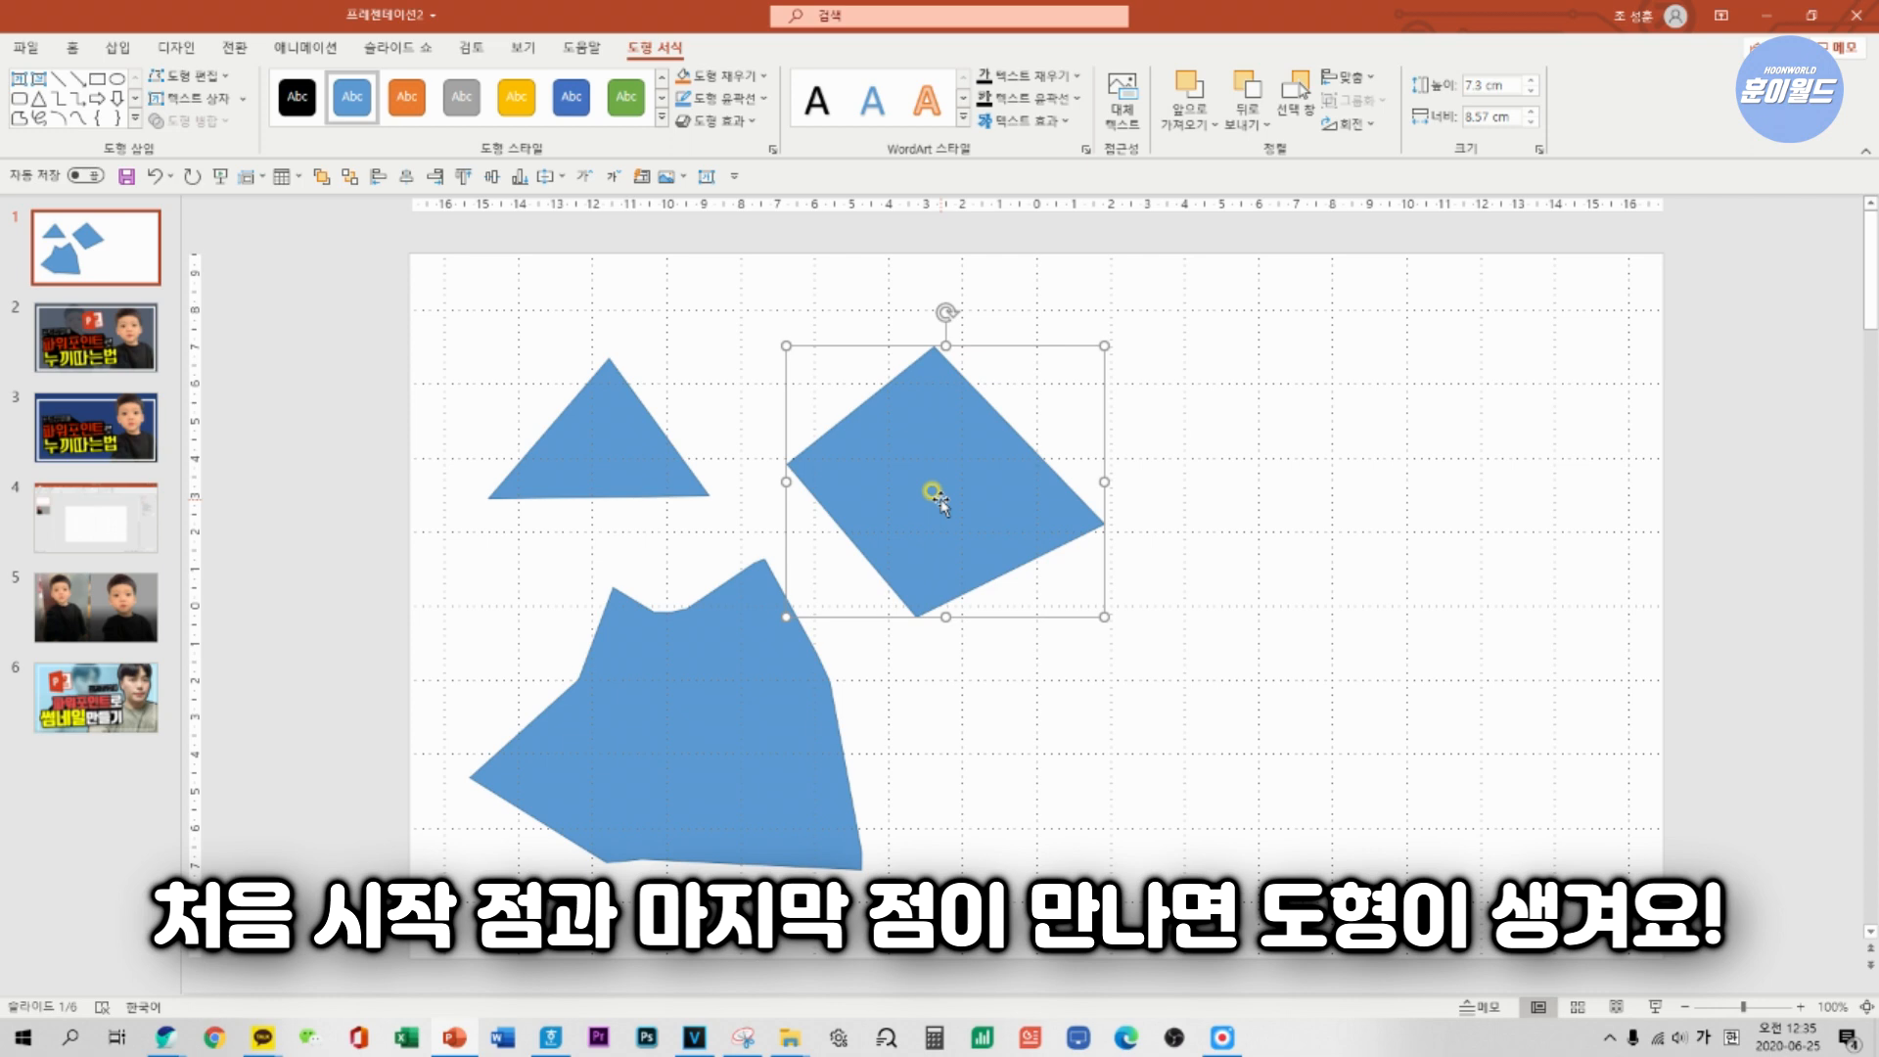
left_click(95, 337)
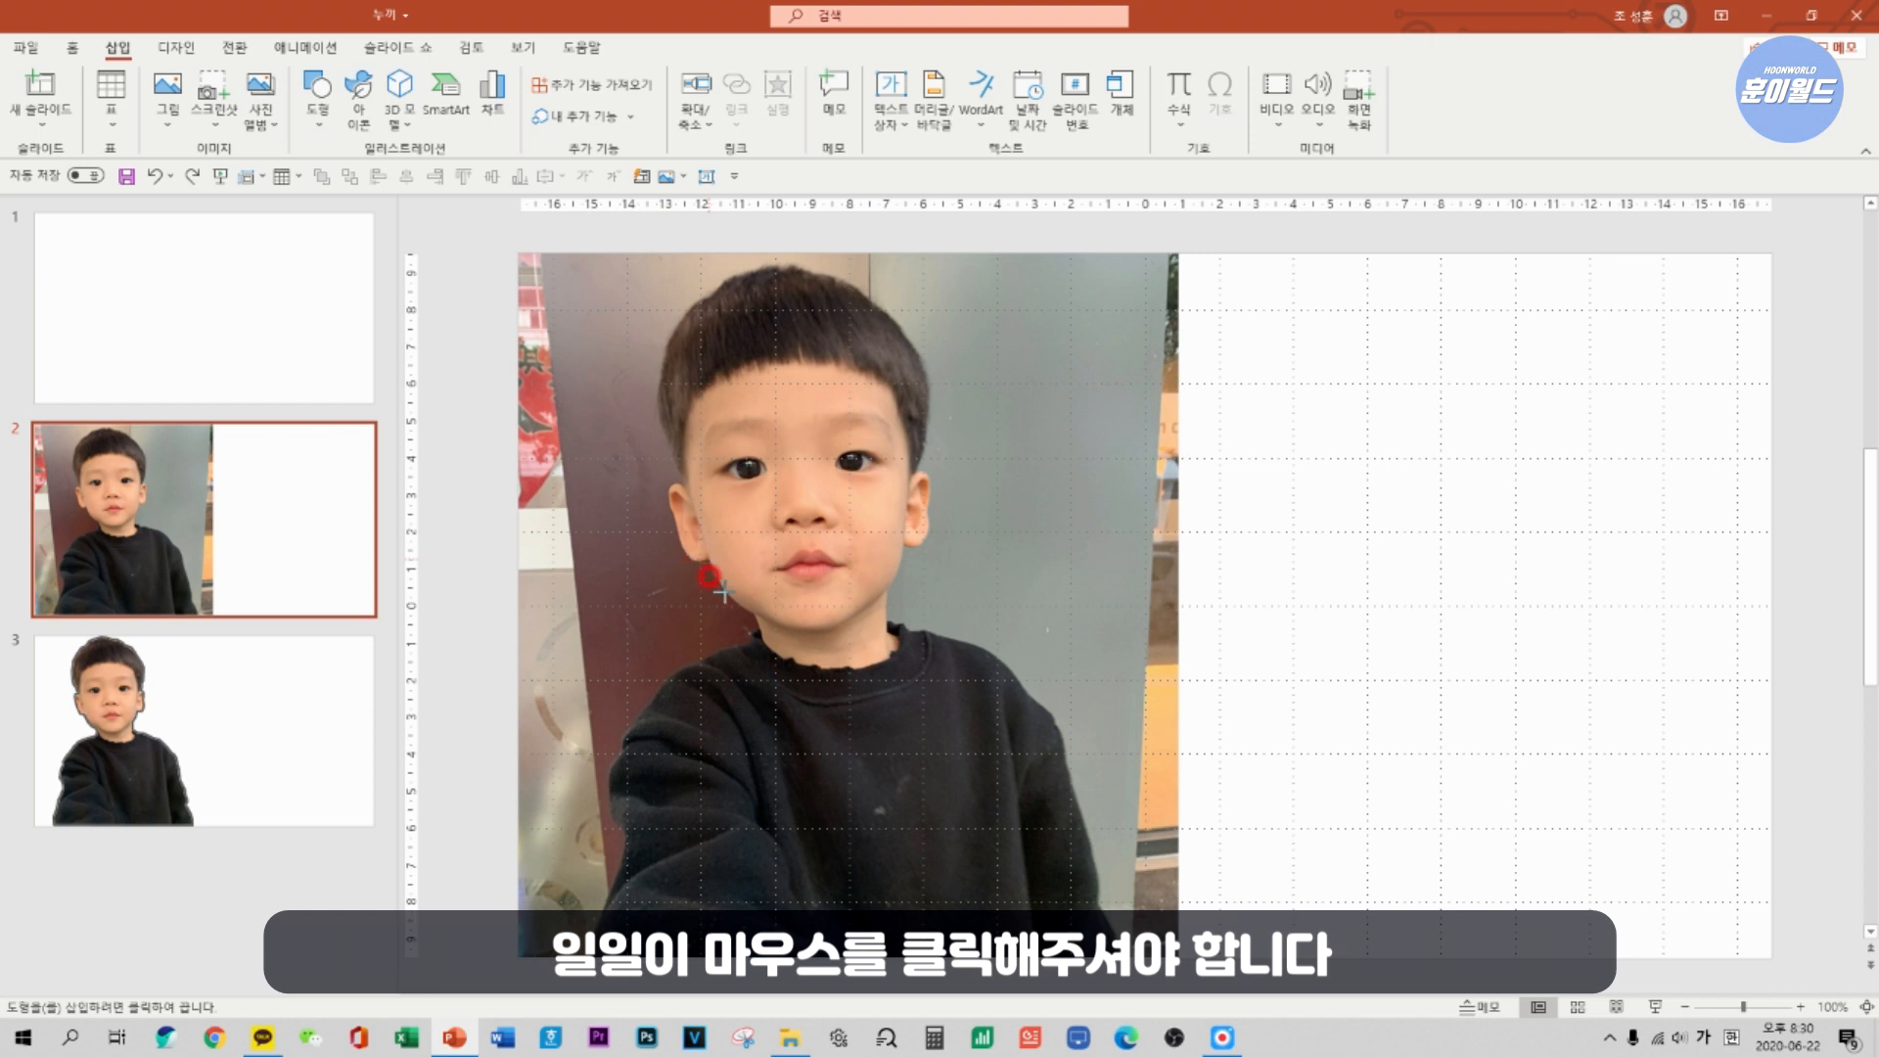
Trace the boy's outline in the slide 2 photo with a closed freeform about 14.4 cm wide and 18.6 cm high.
left_click(745, 611)
left_click(741, 600)
left_click(755, 634)
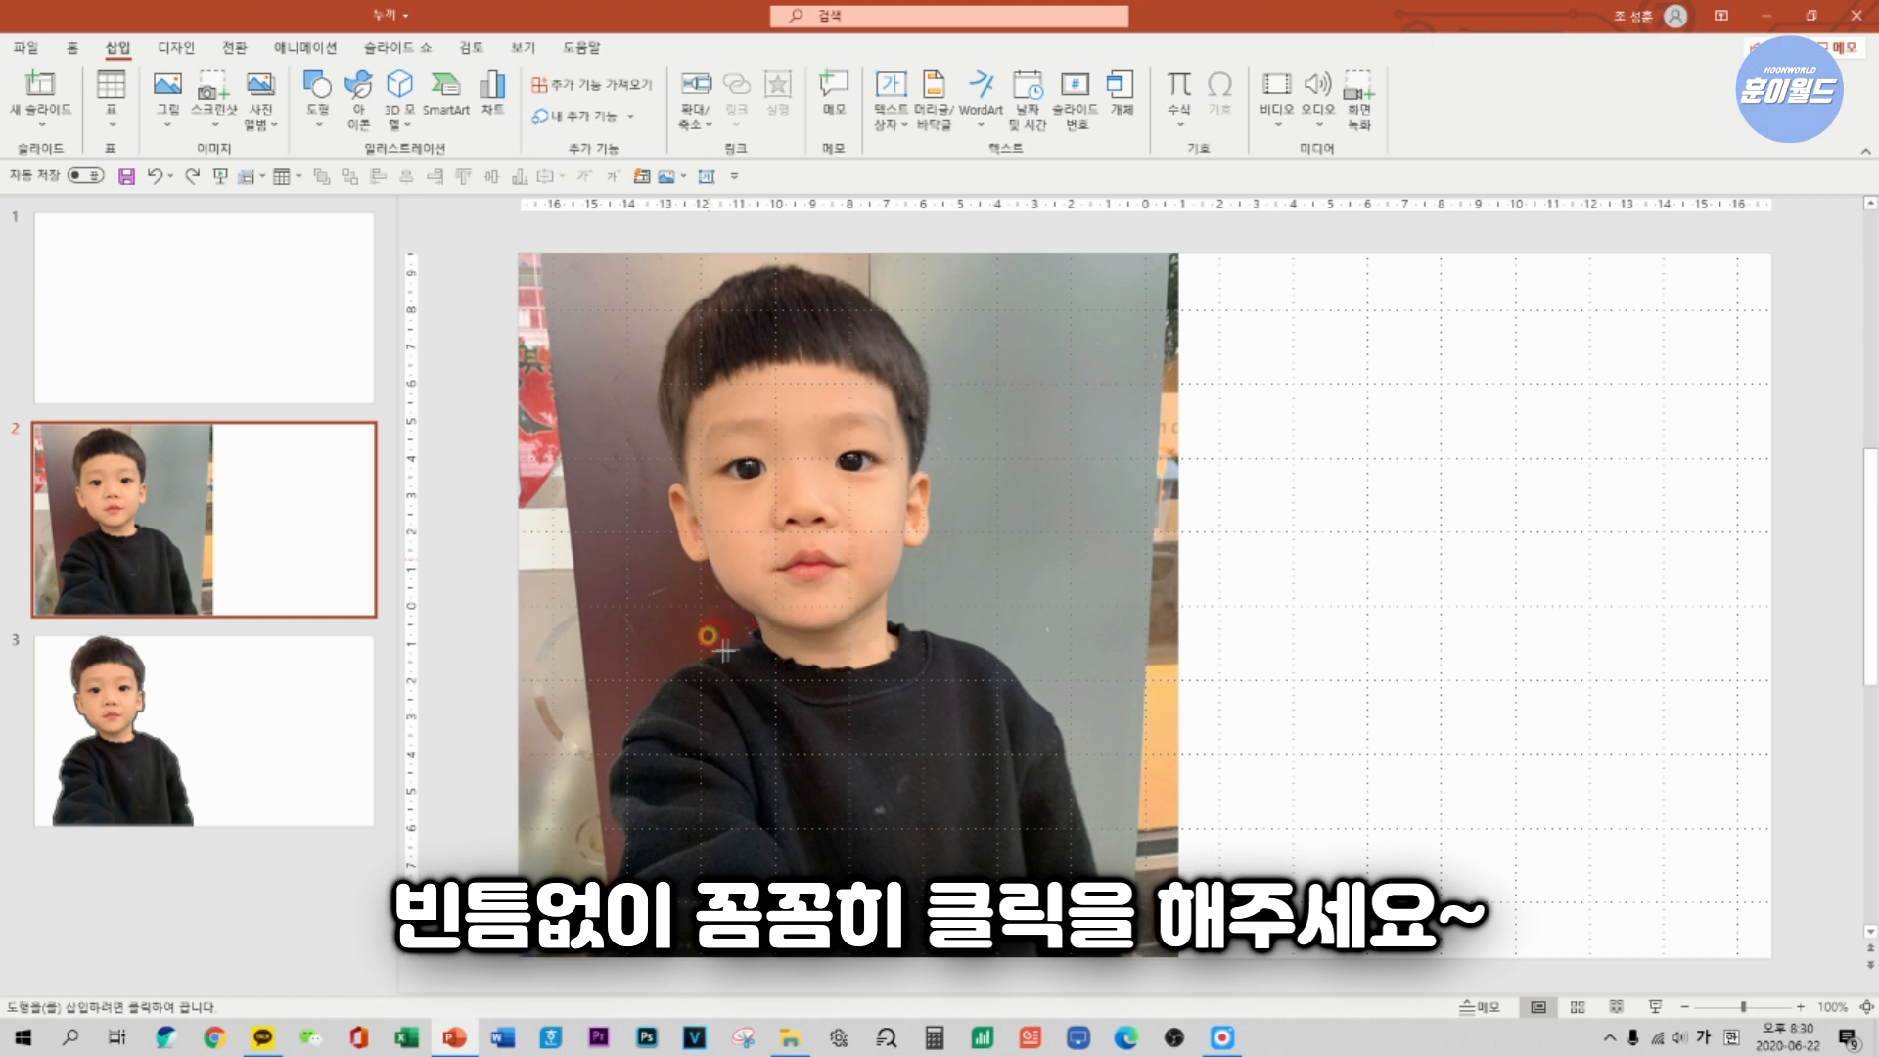
left_click(715, 654)
left_click(692, 667)
left_click(651, 704)
left_click(612, 769)
left_click(618, 884)
left_click(585, 952)
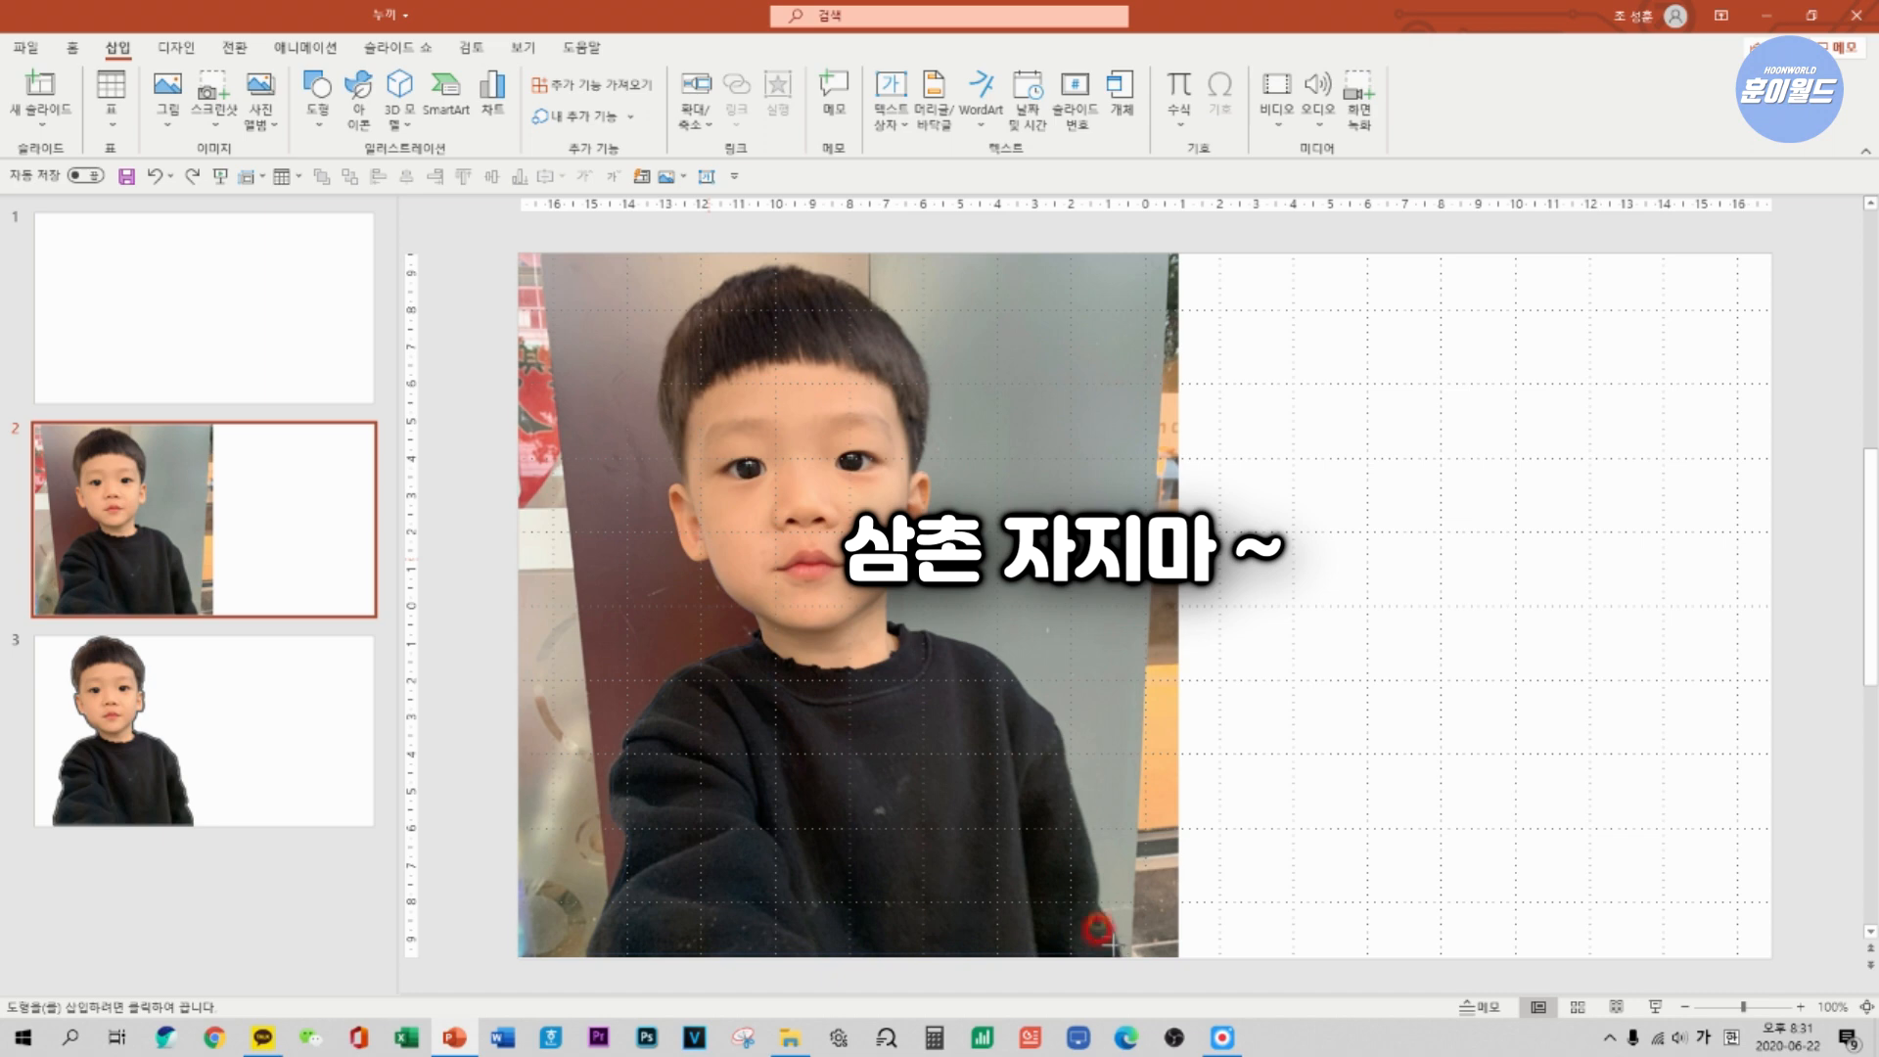
left_click(957, 631)
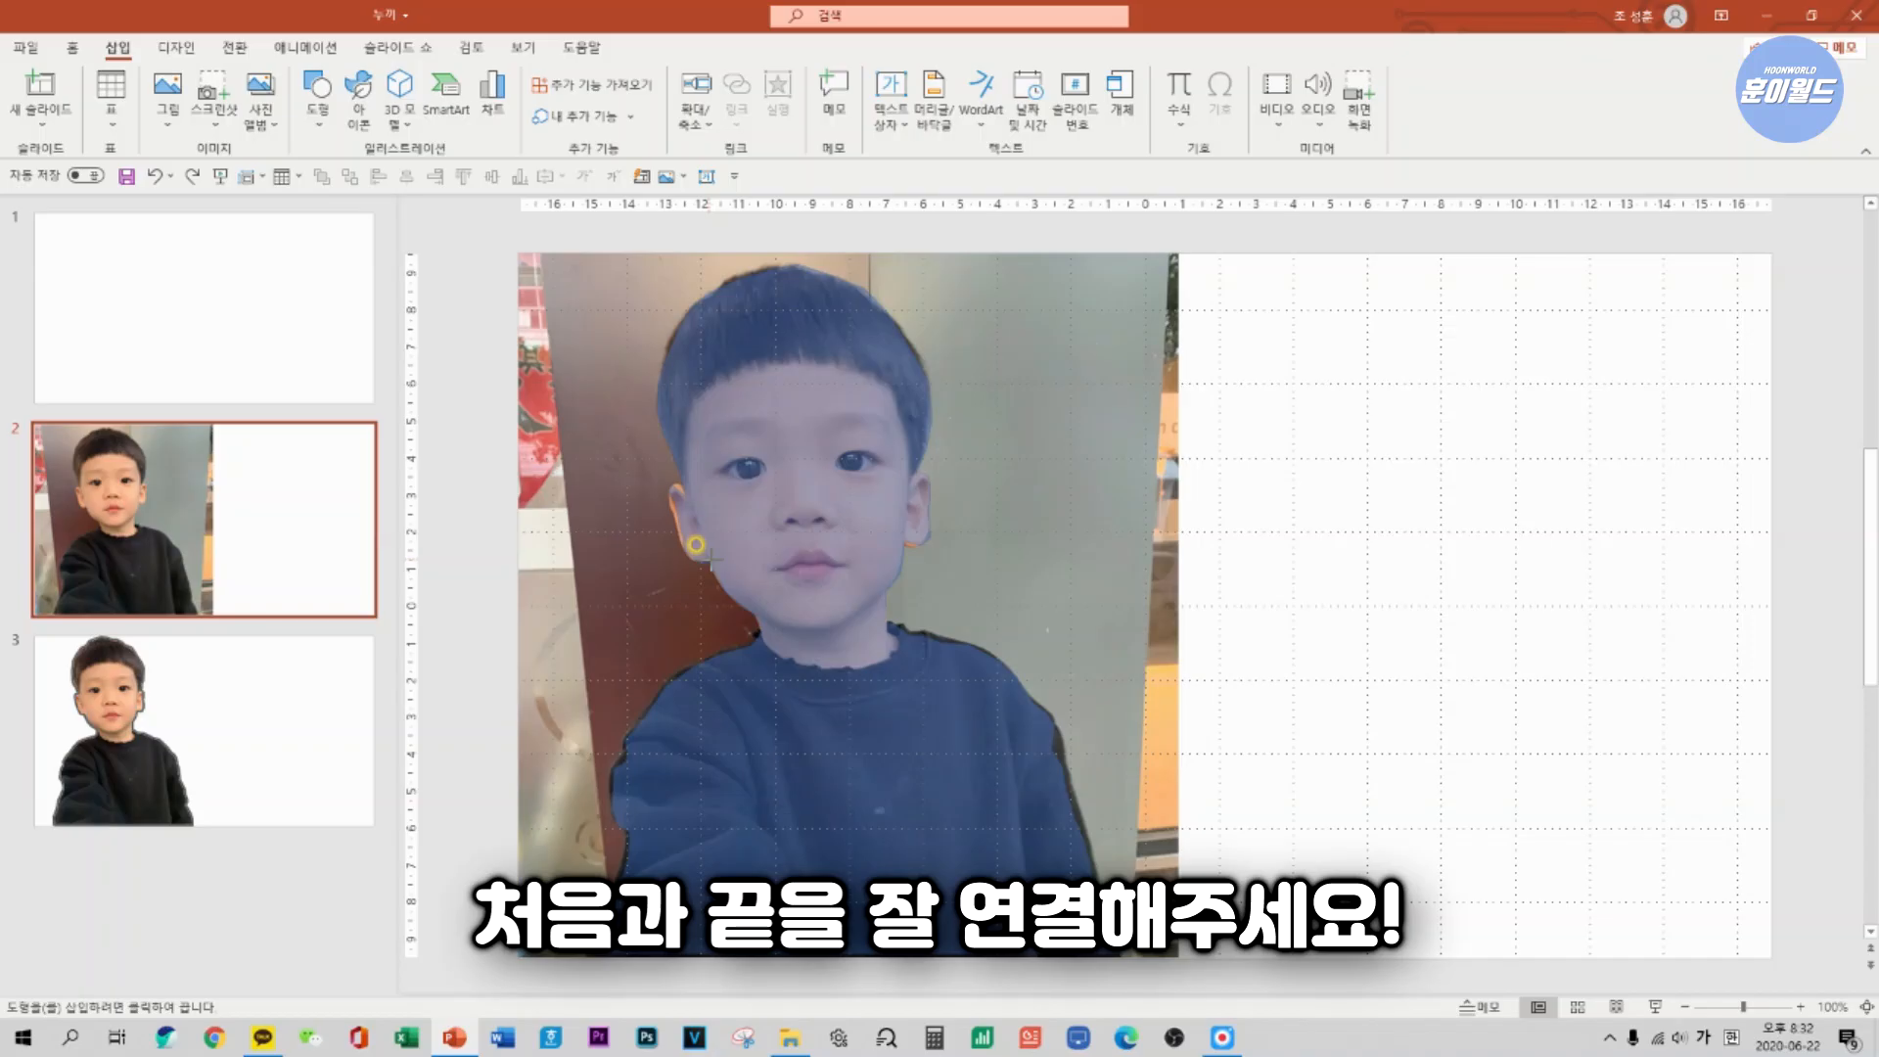
left_click(704, 553)
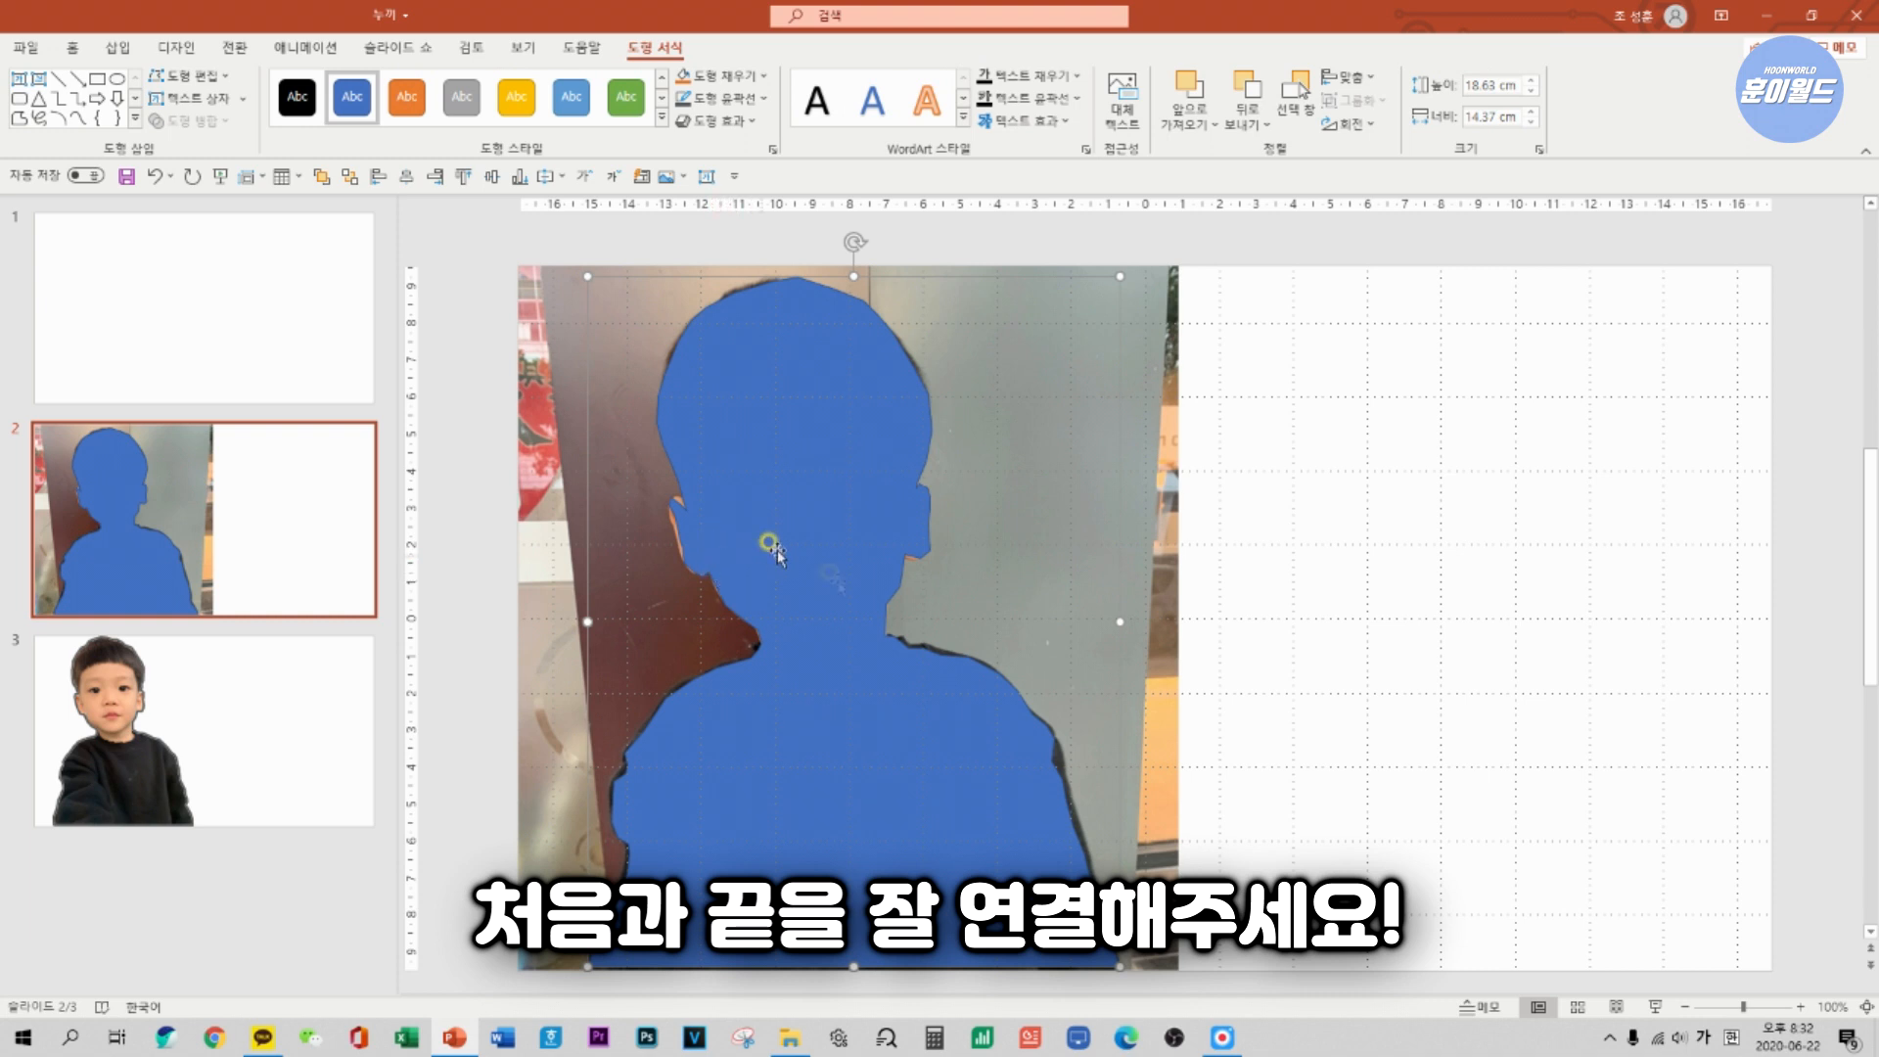
With the silhouette over the photo, select the photo first and the silhouette second, and merge them with Intersect (교차) to cut out the boy.
left_click_drag(835, 536, 1267, 529)
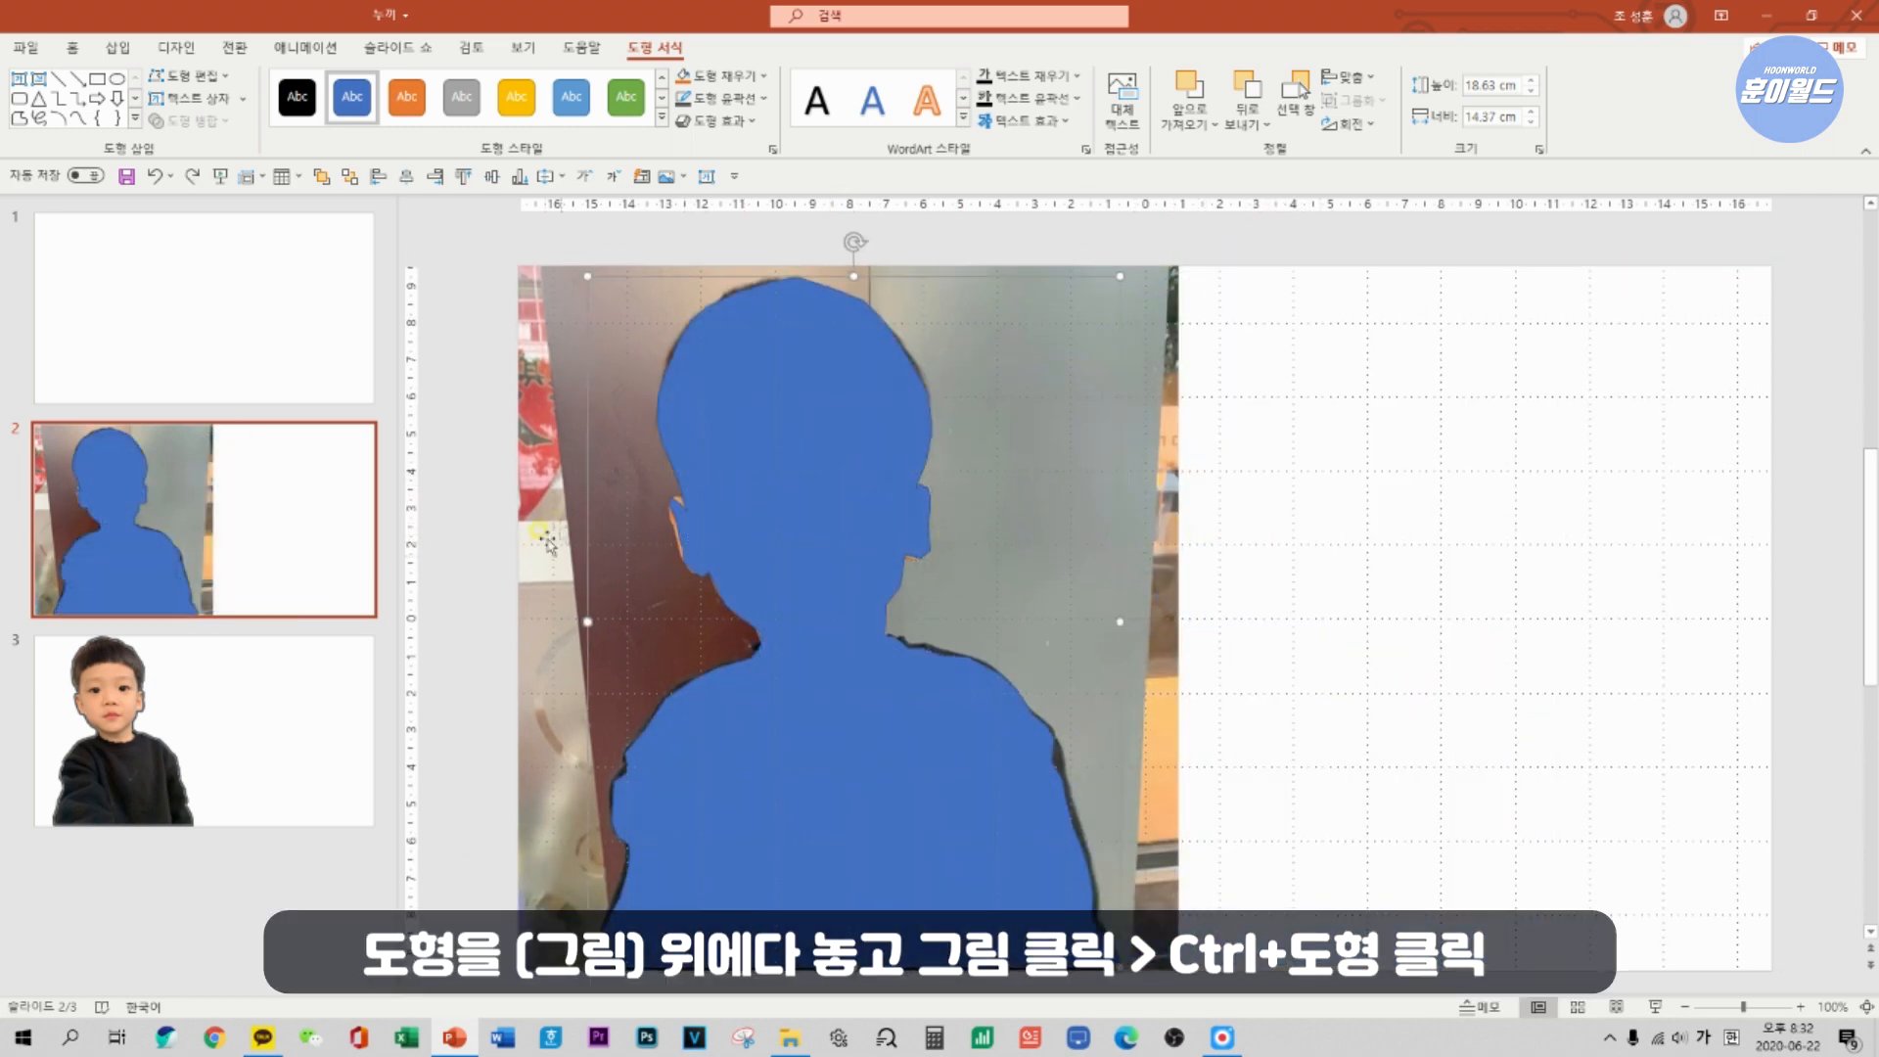
left_click(754, 497)
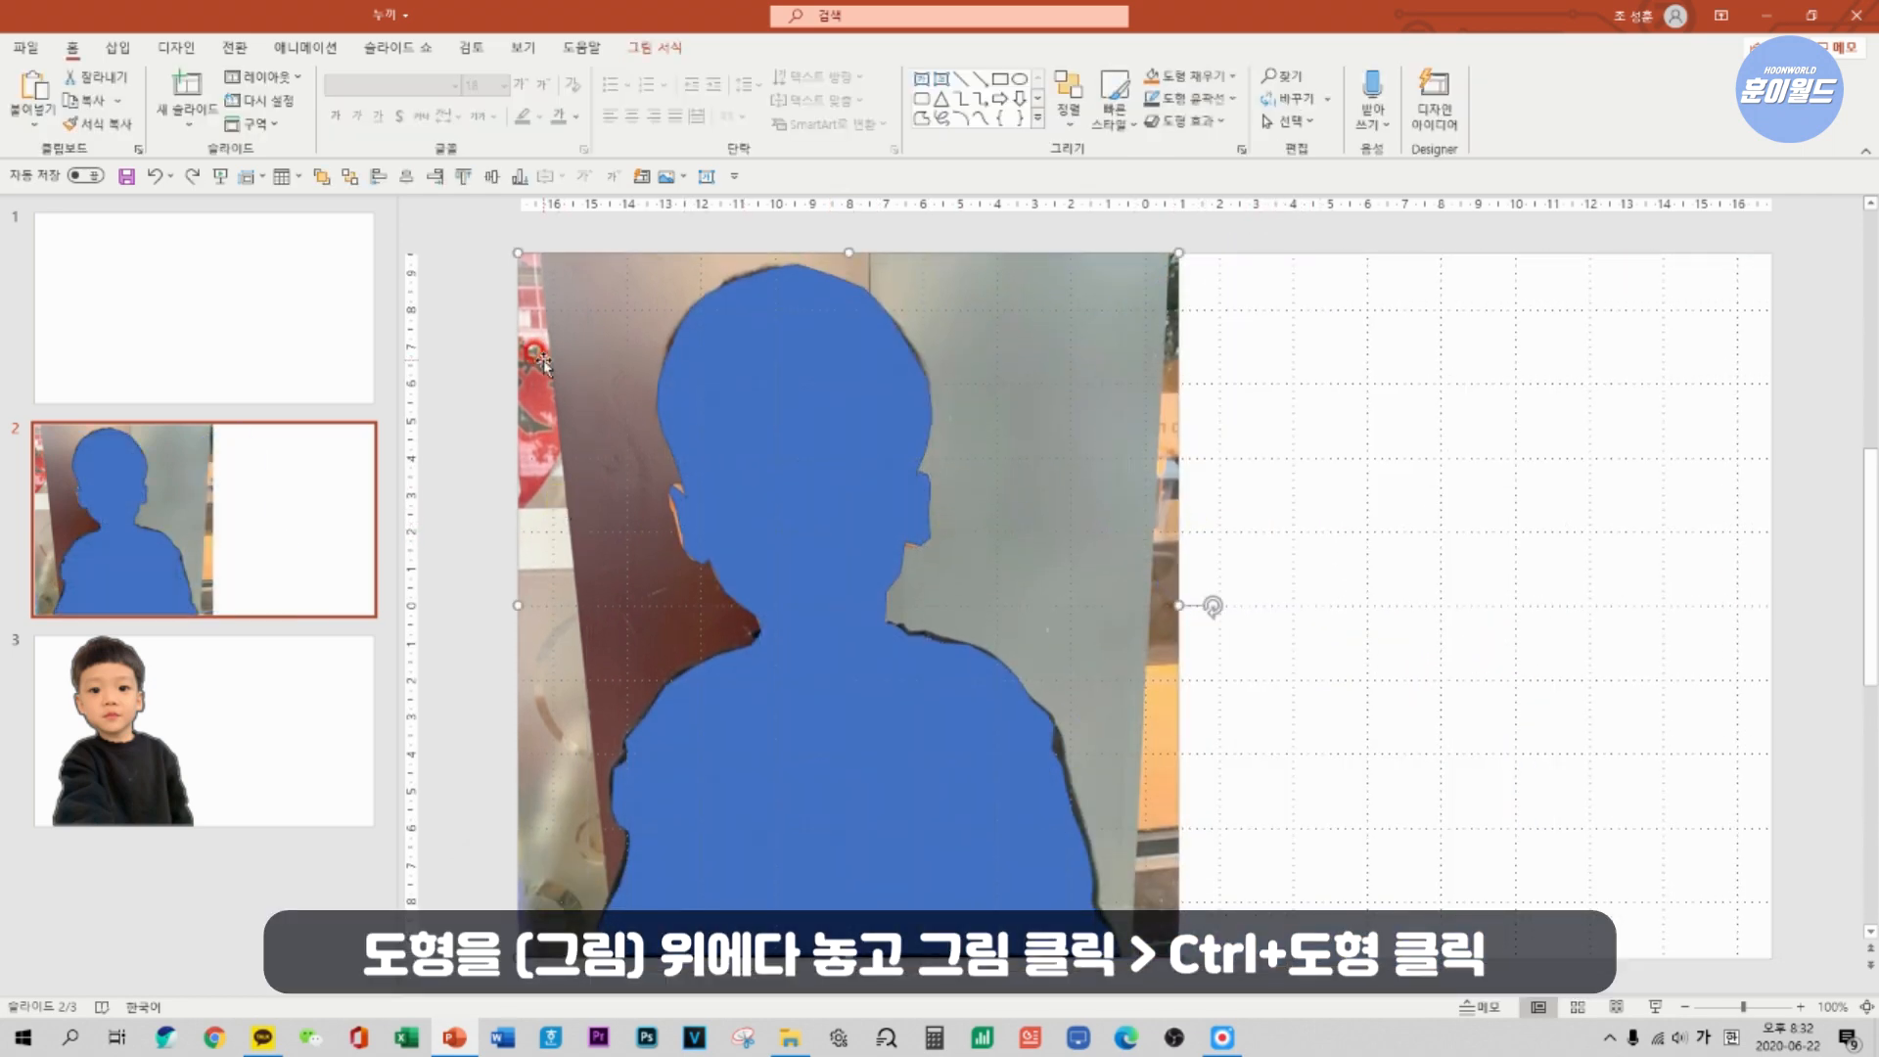
left_click(794, 503, "ctrl")
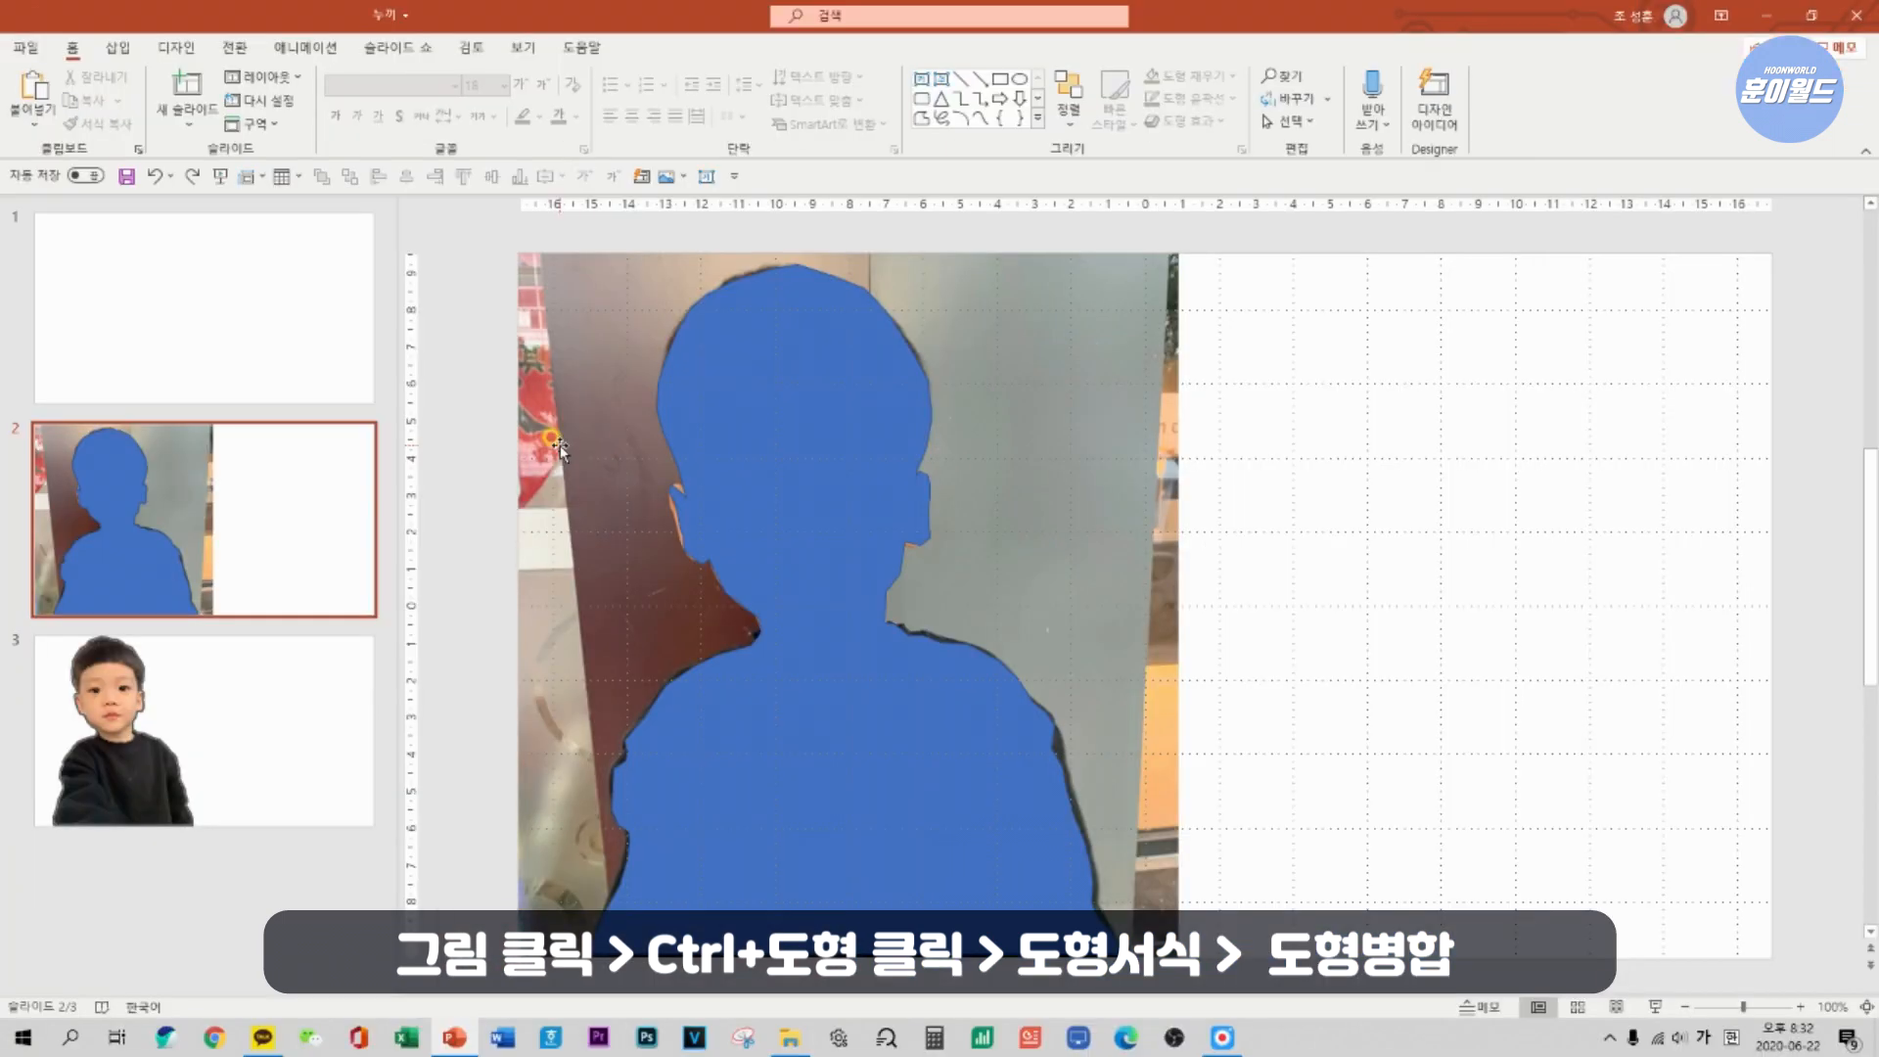
left_click(554, 442)
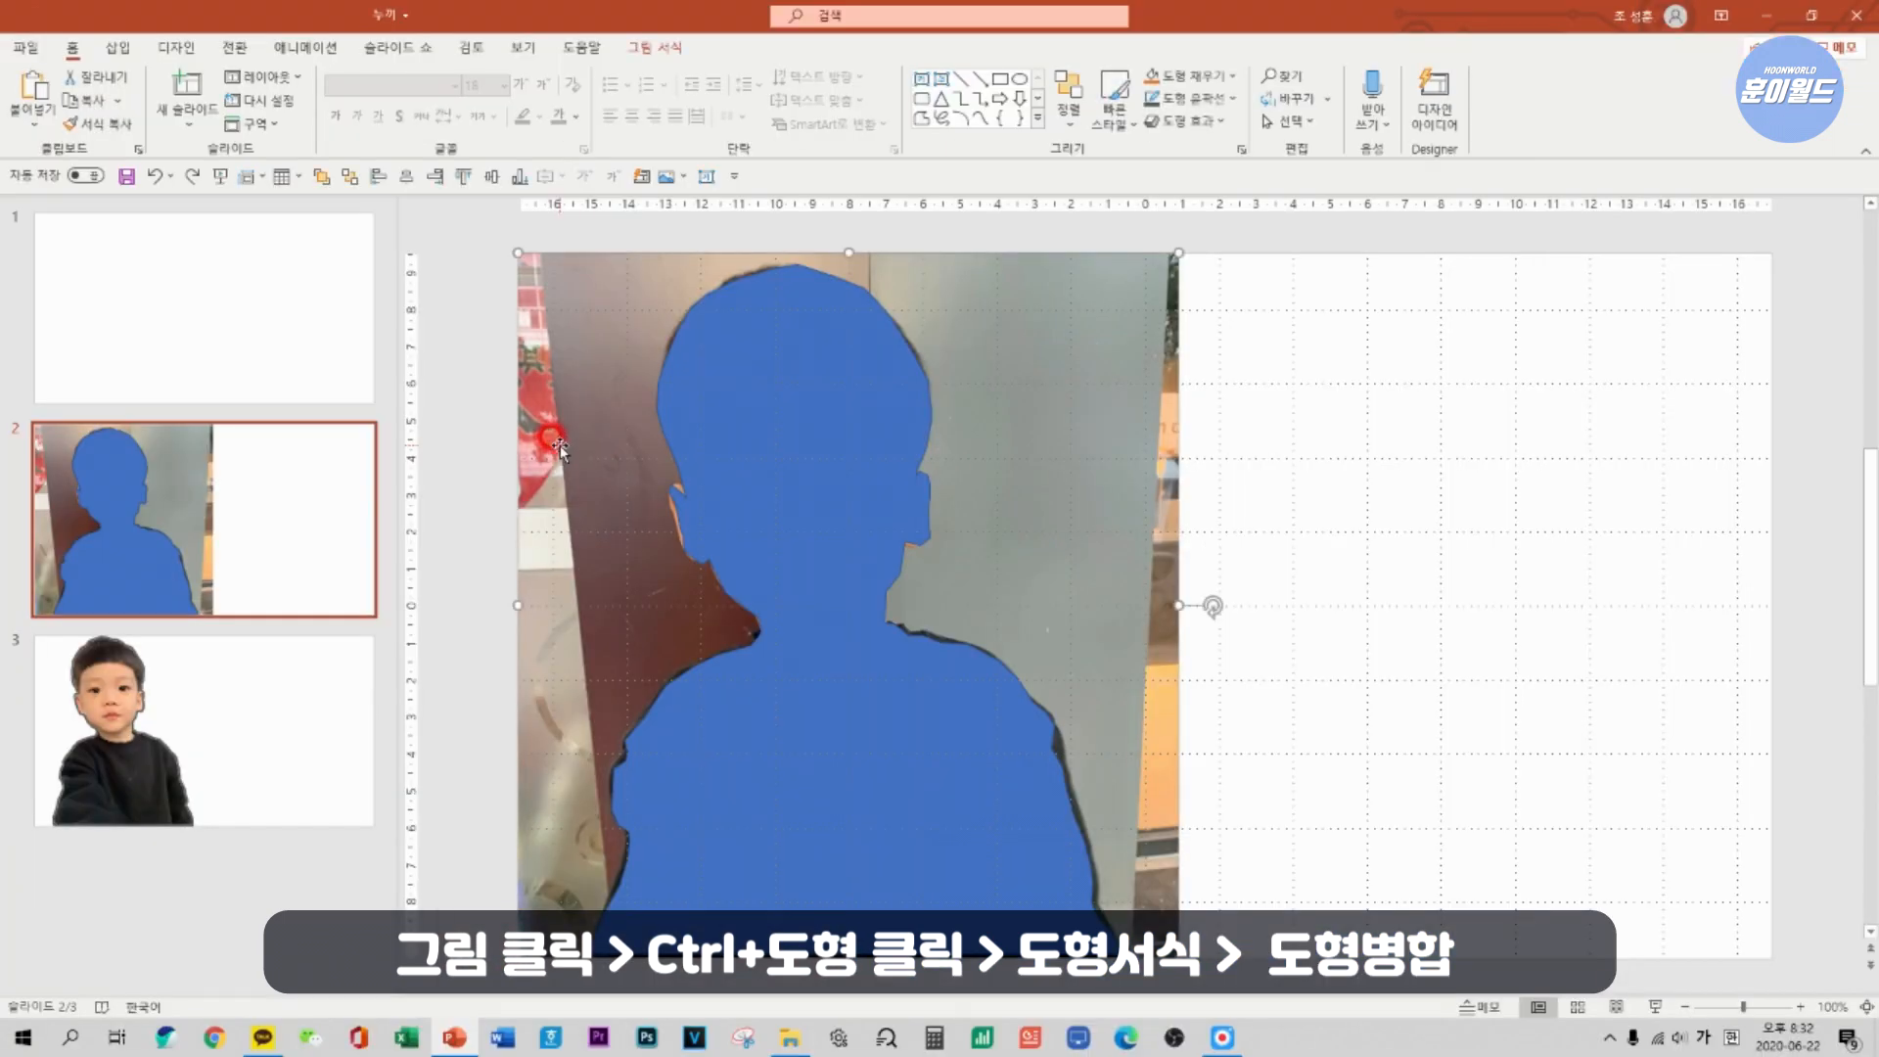
left_click(761, 458, "ctrl")
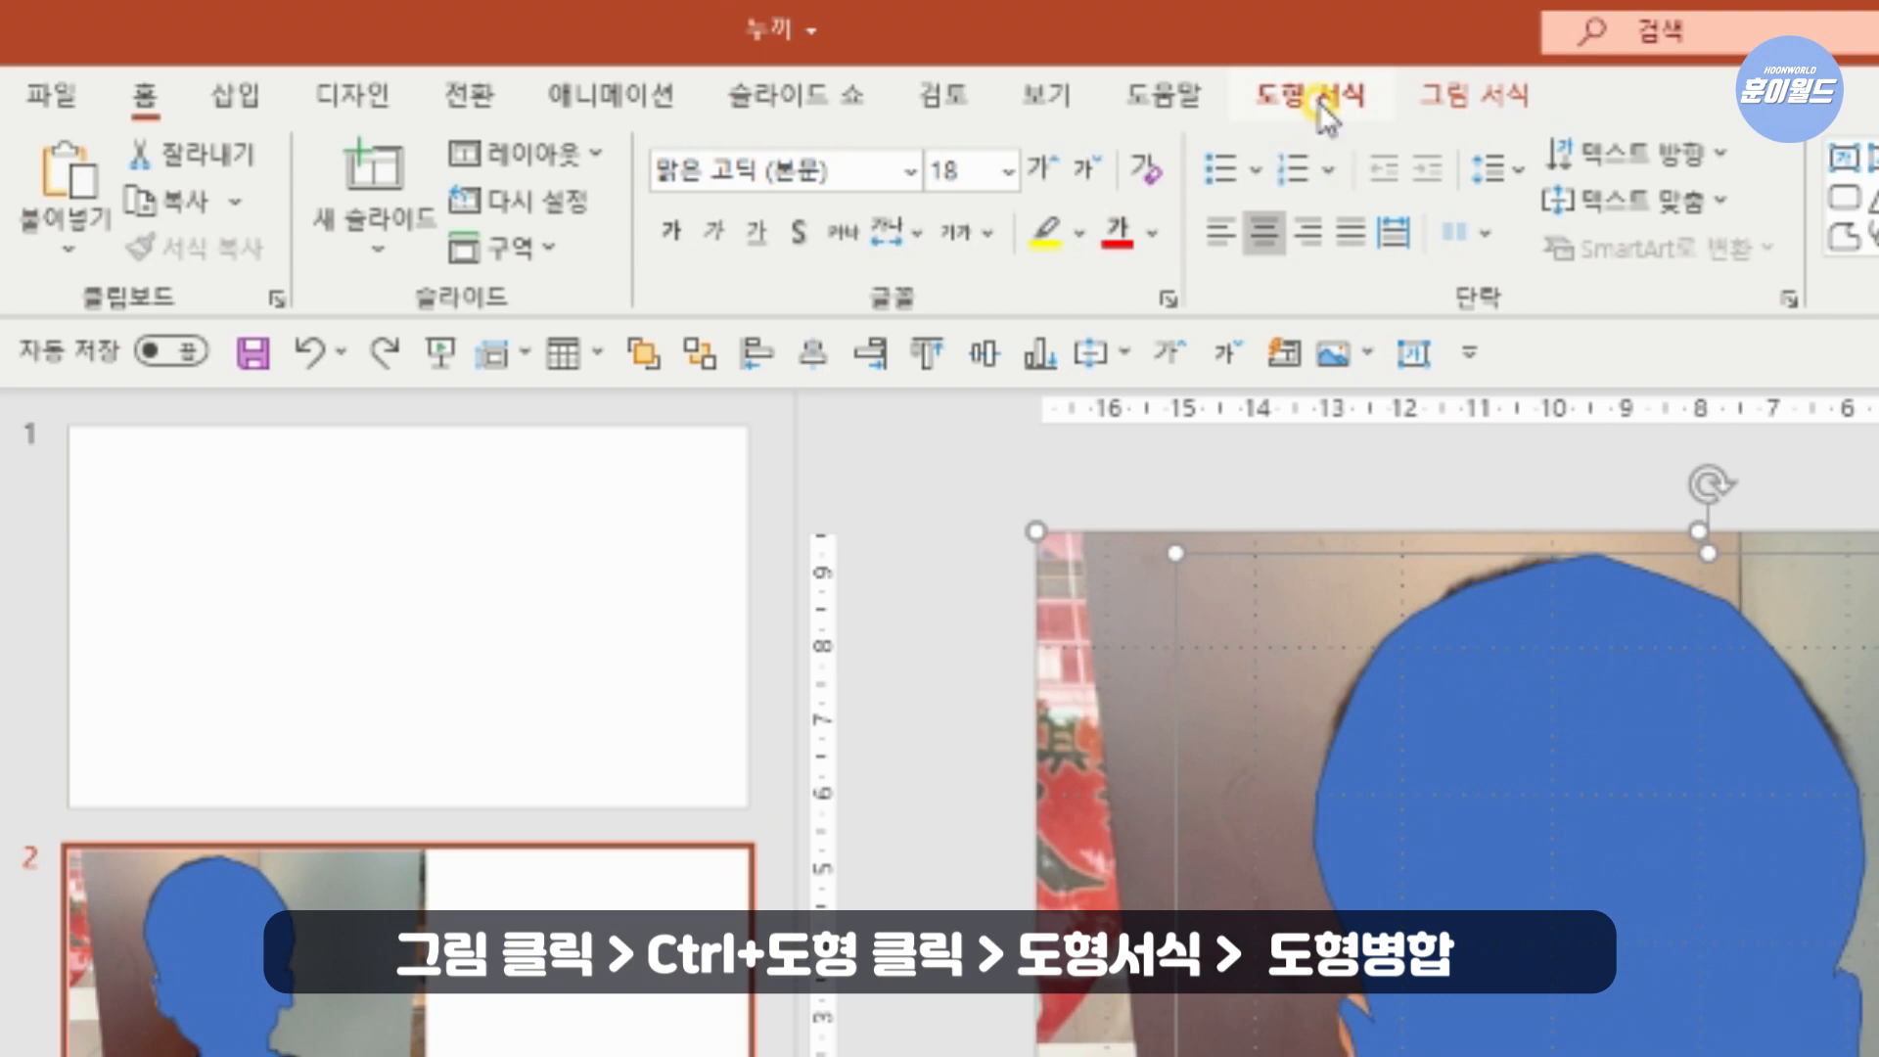
left_click(1318, 102)
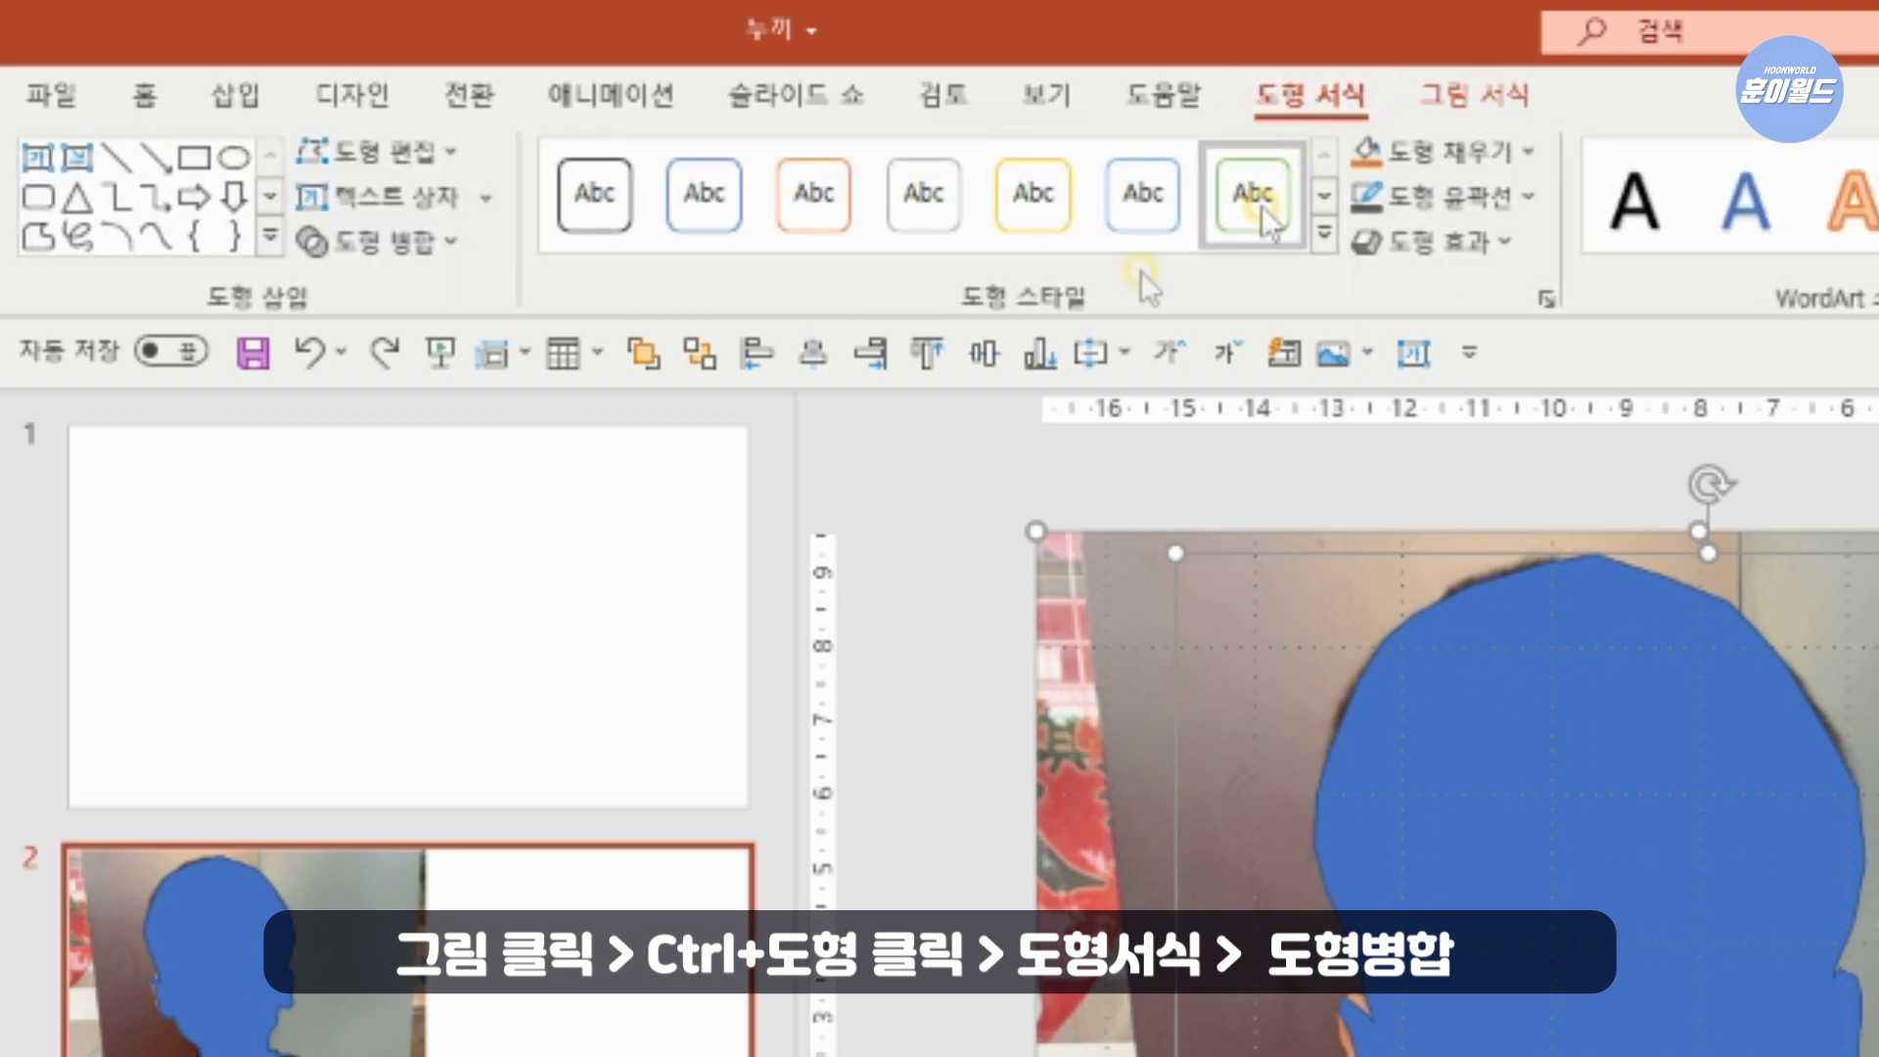
left_click(438, 243)
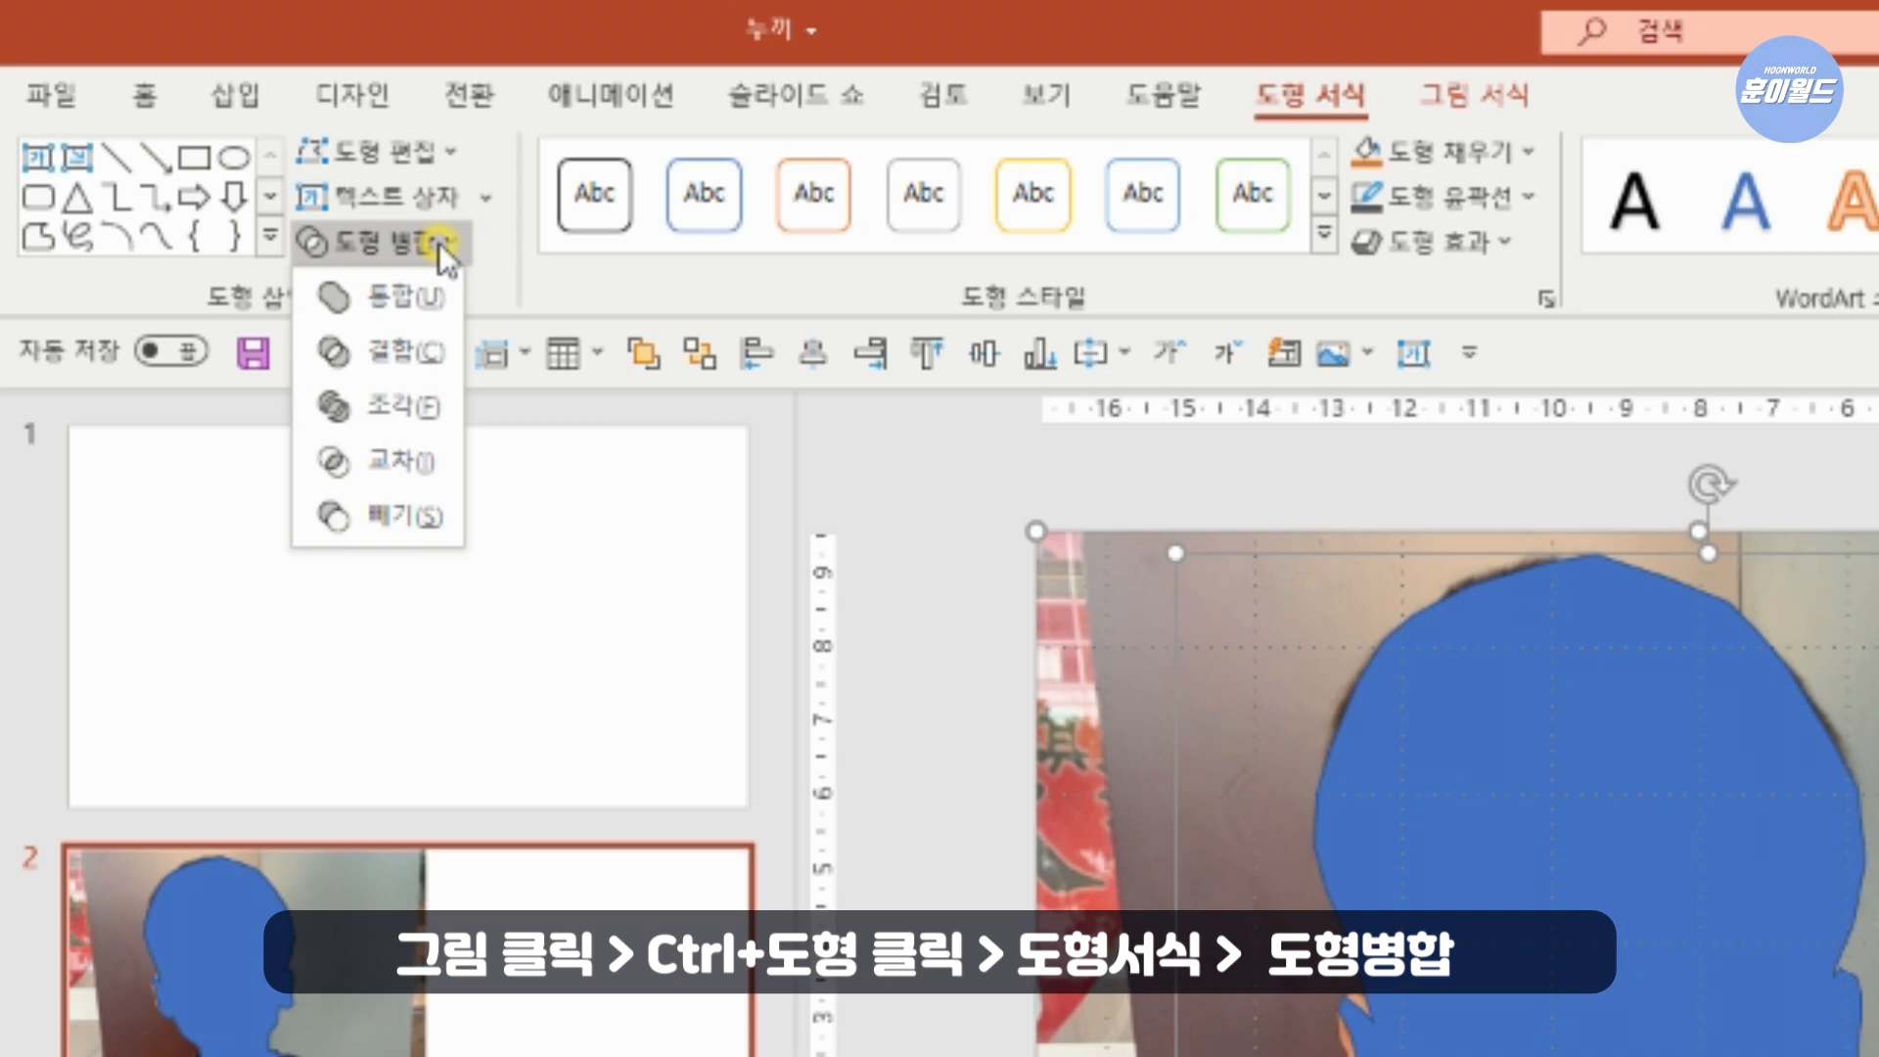
left_click(380, 472)
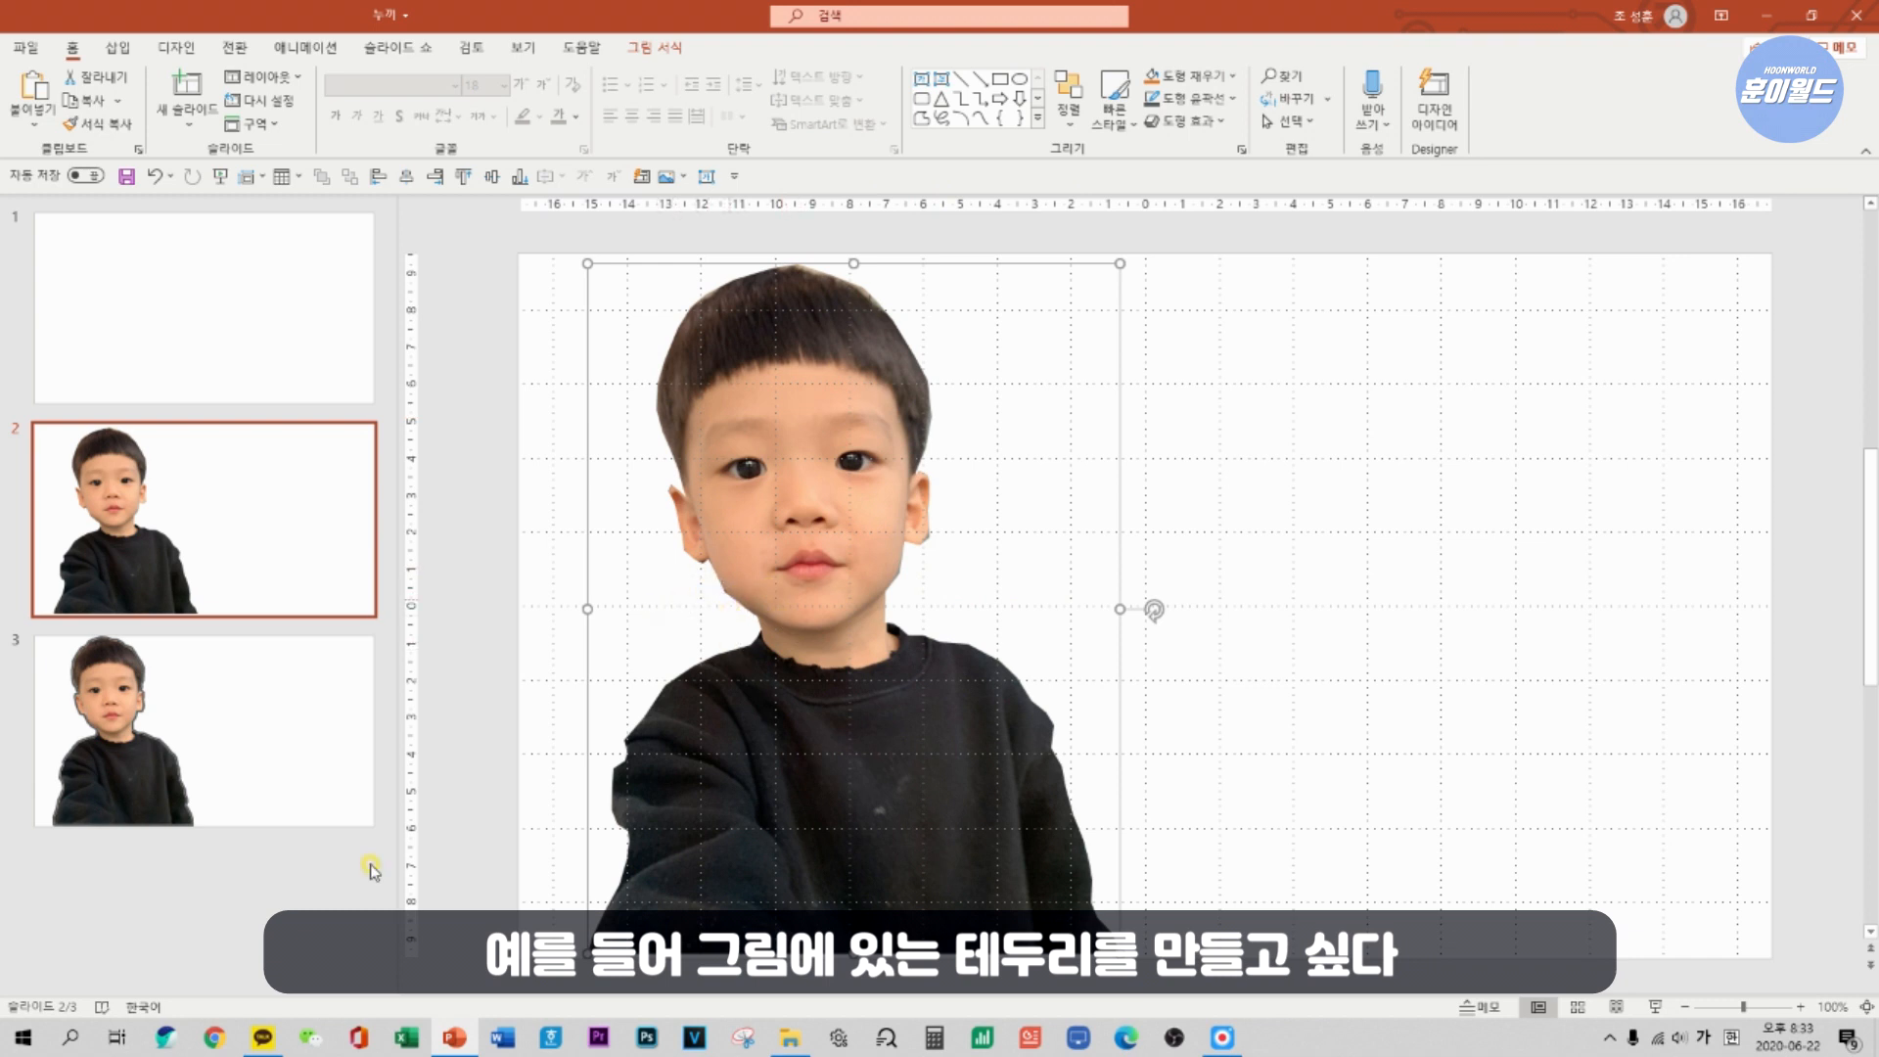
Check the outlined example on slide 3, then give the boy cut-out on slide 2 a dark gray picture border and choose its line thickness.
left_click(252, 797)
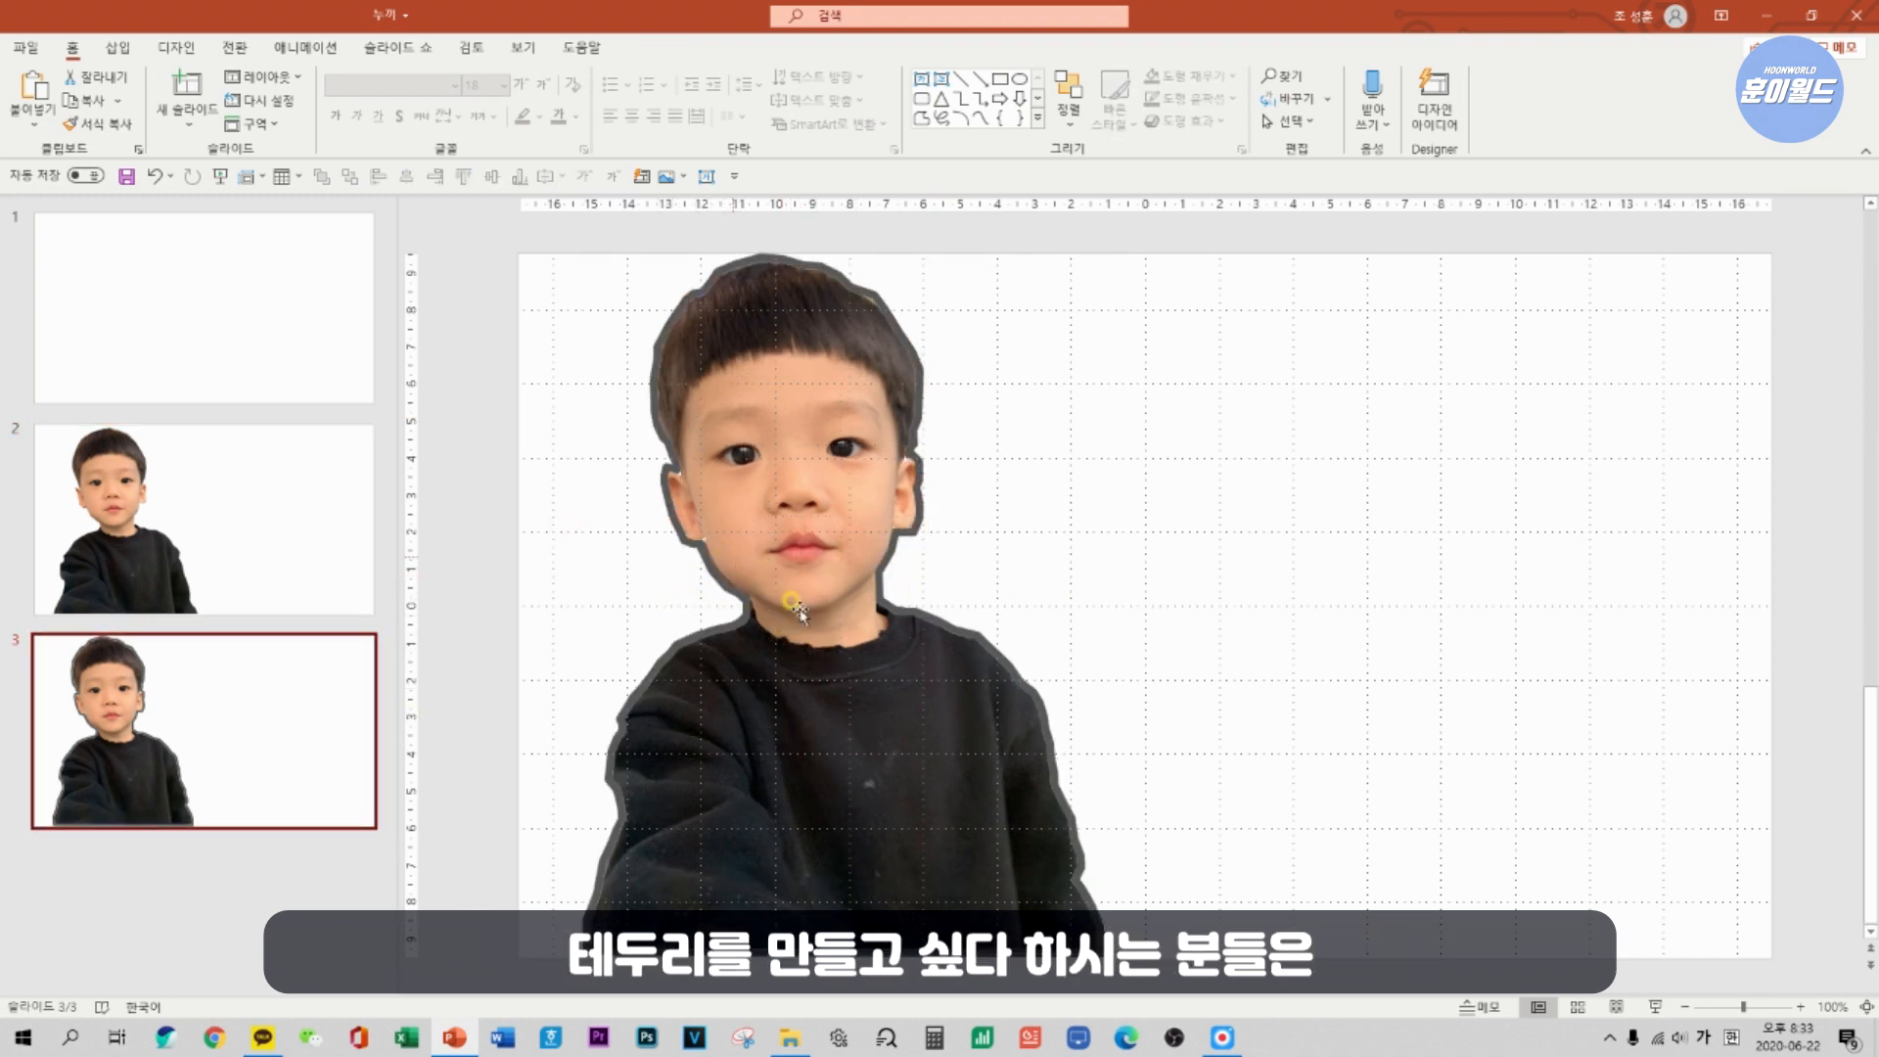
left_click(284, 529)
left_click(824, 487)
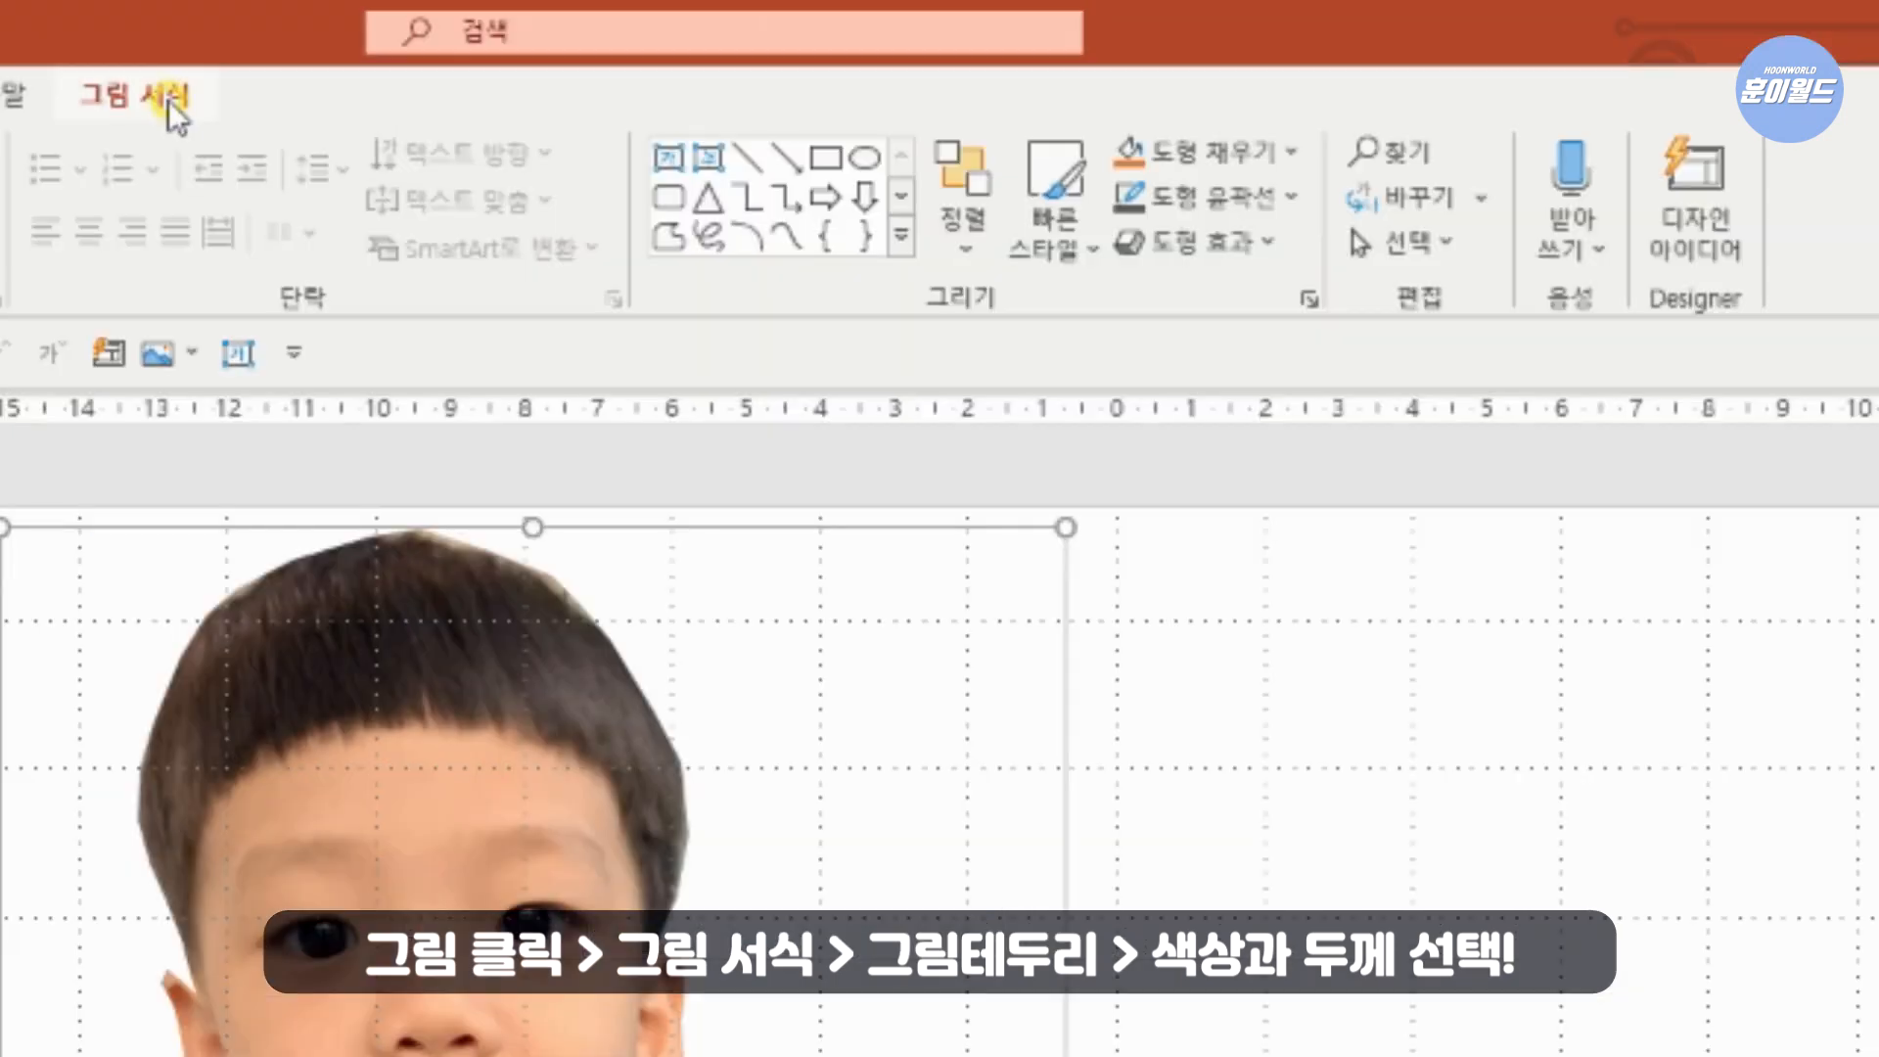
left_click(671, 49)
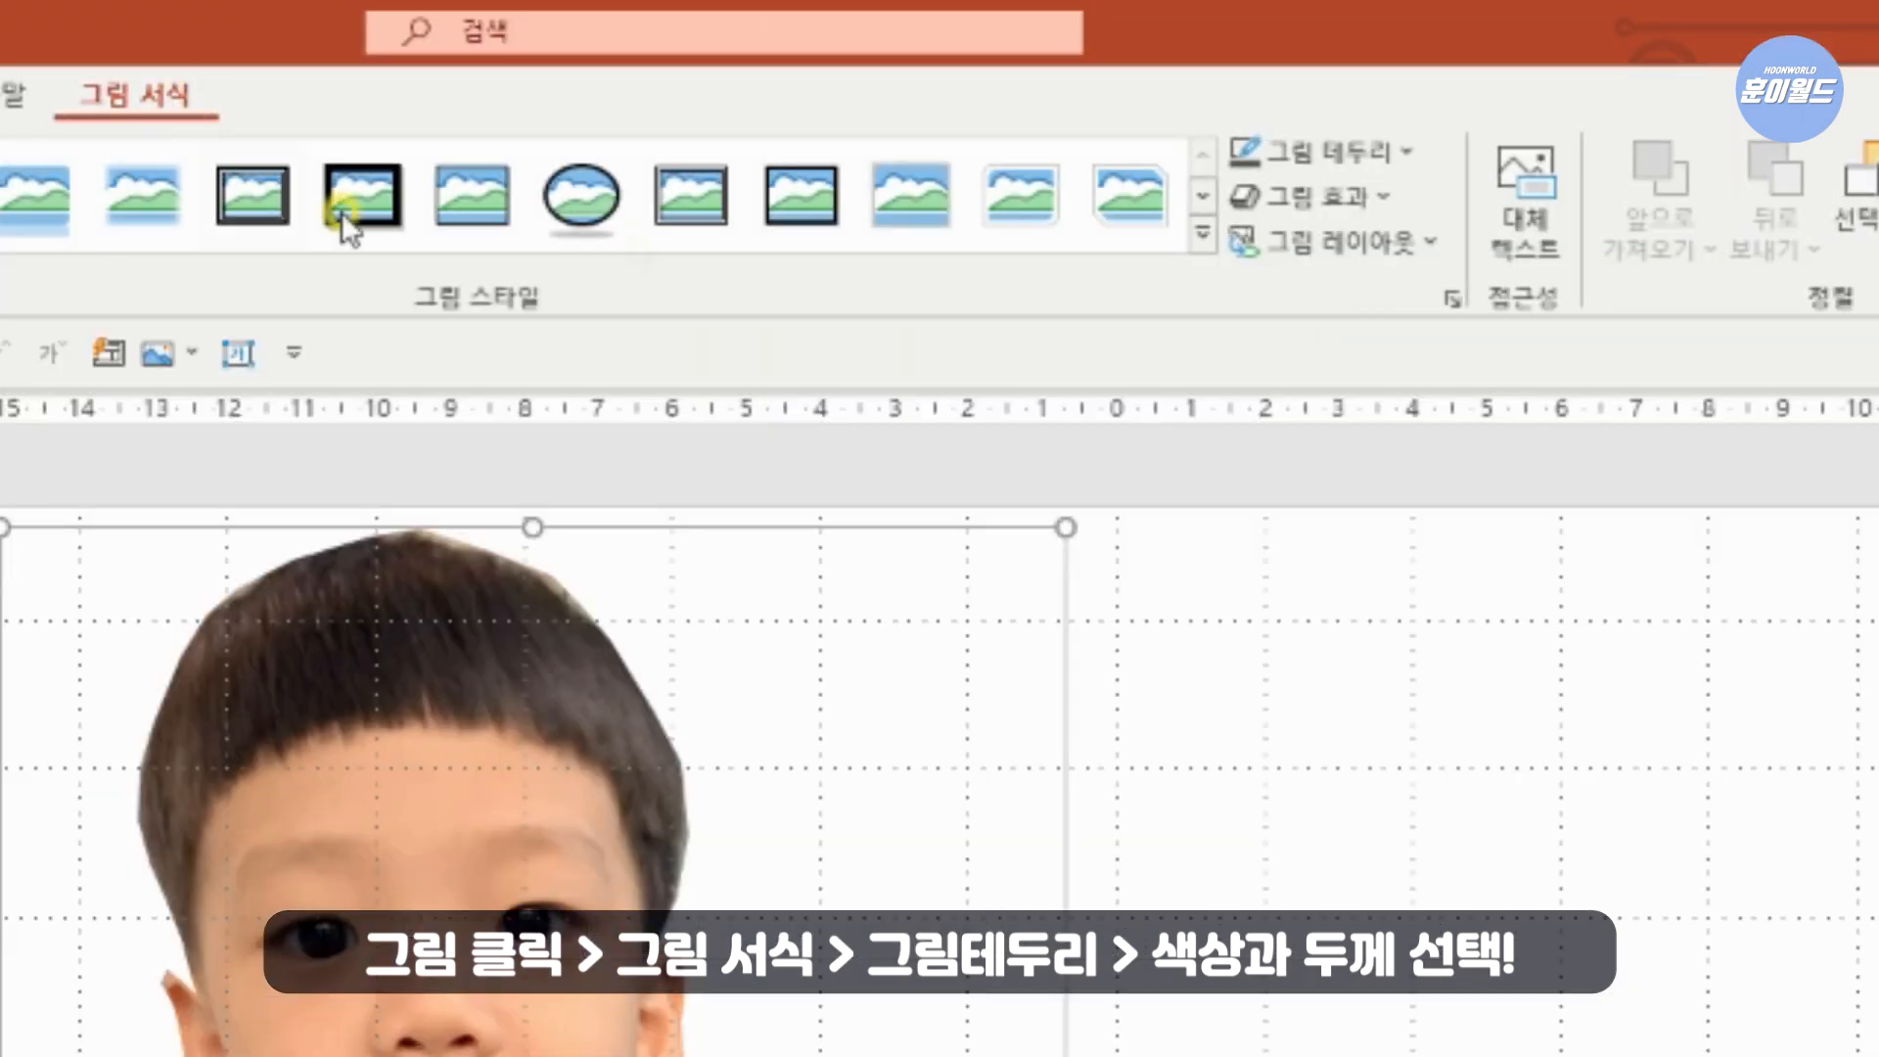
left_click(1358, 162)
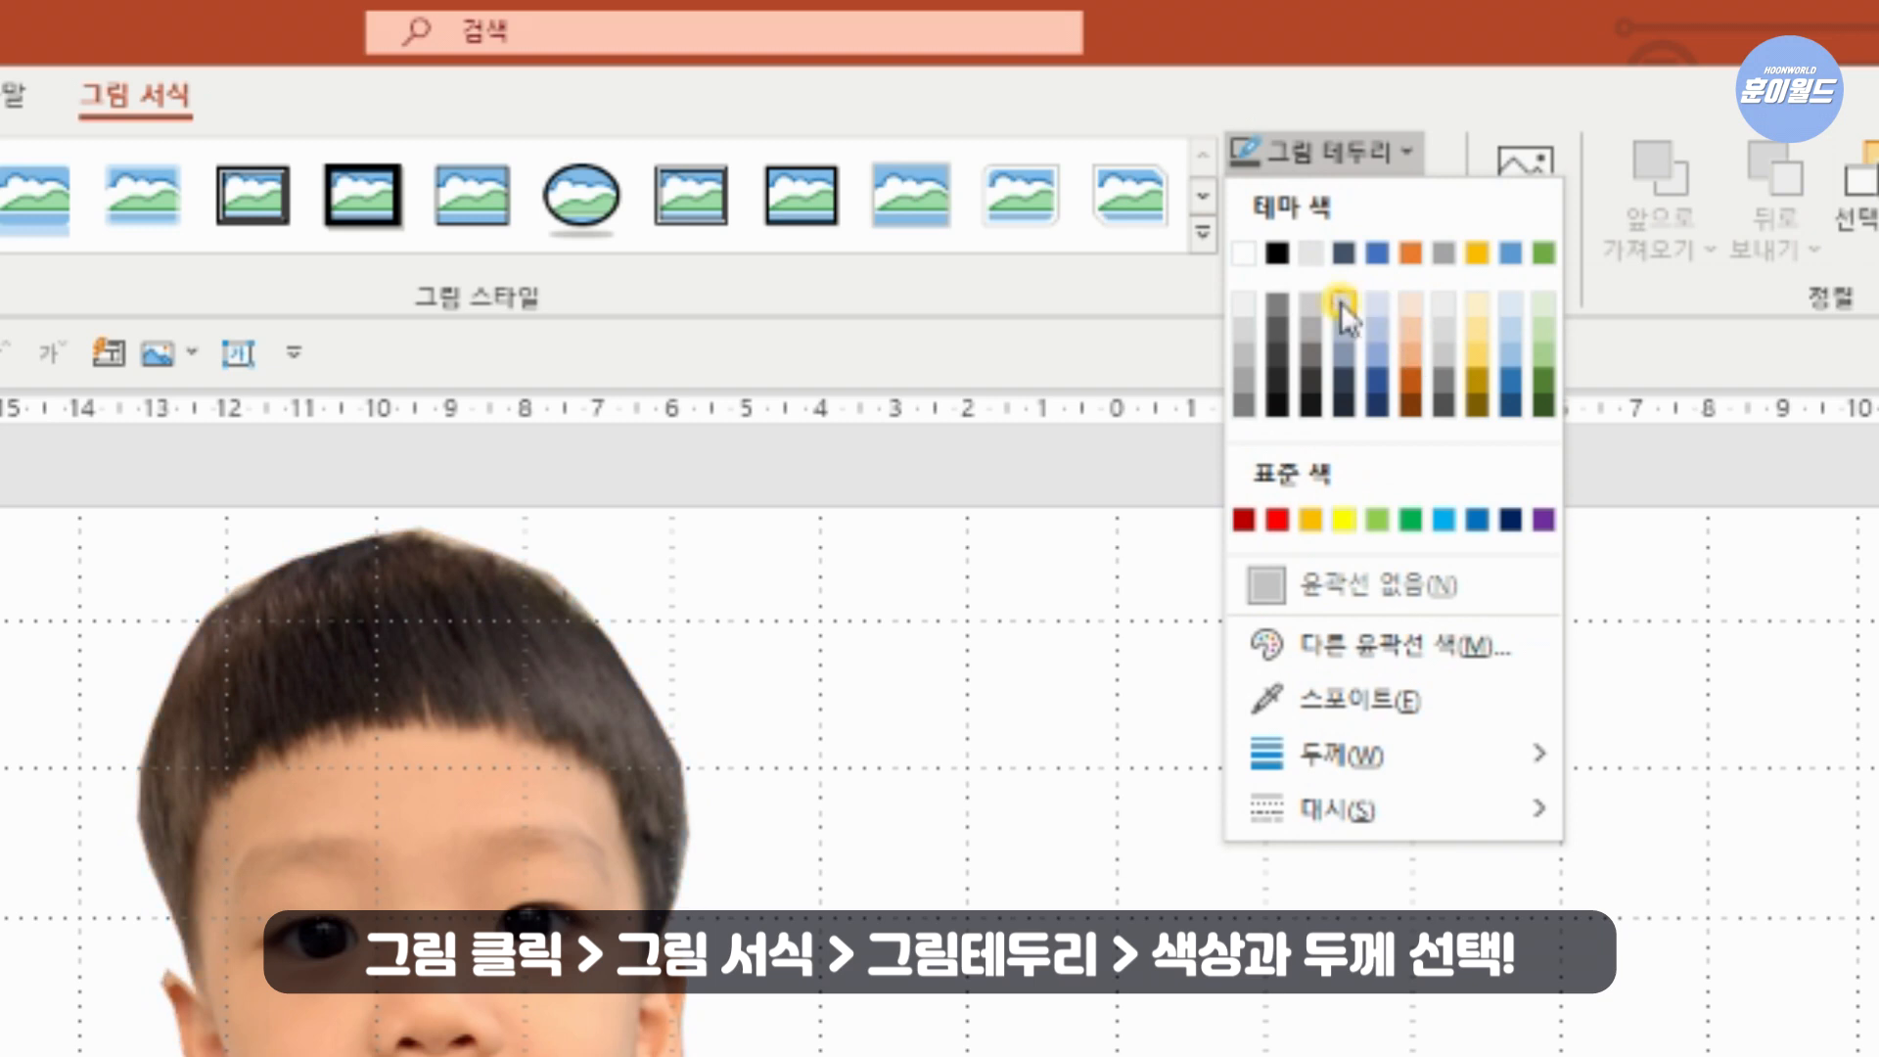
left_click(1311, 355)
left_click(1352, 155)
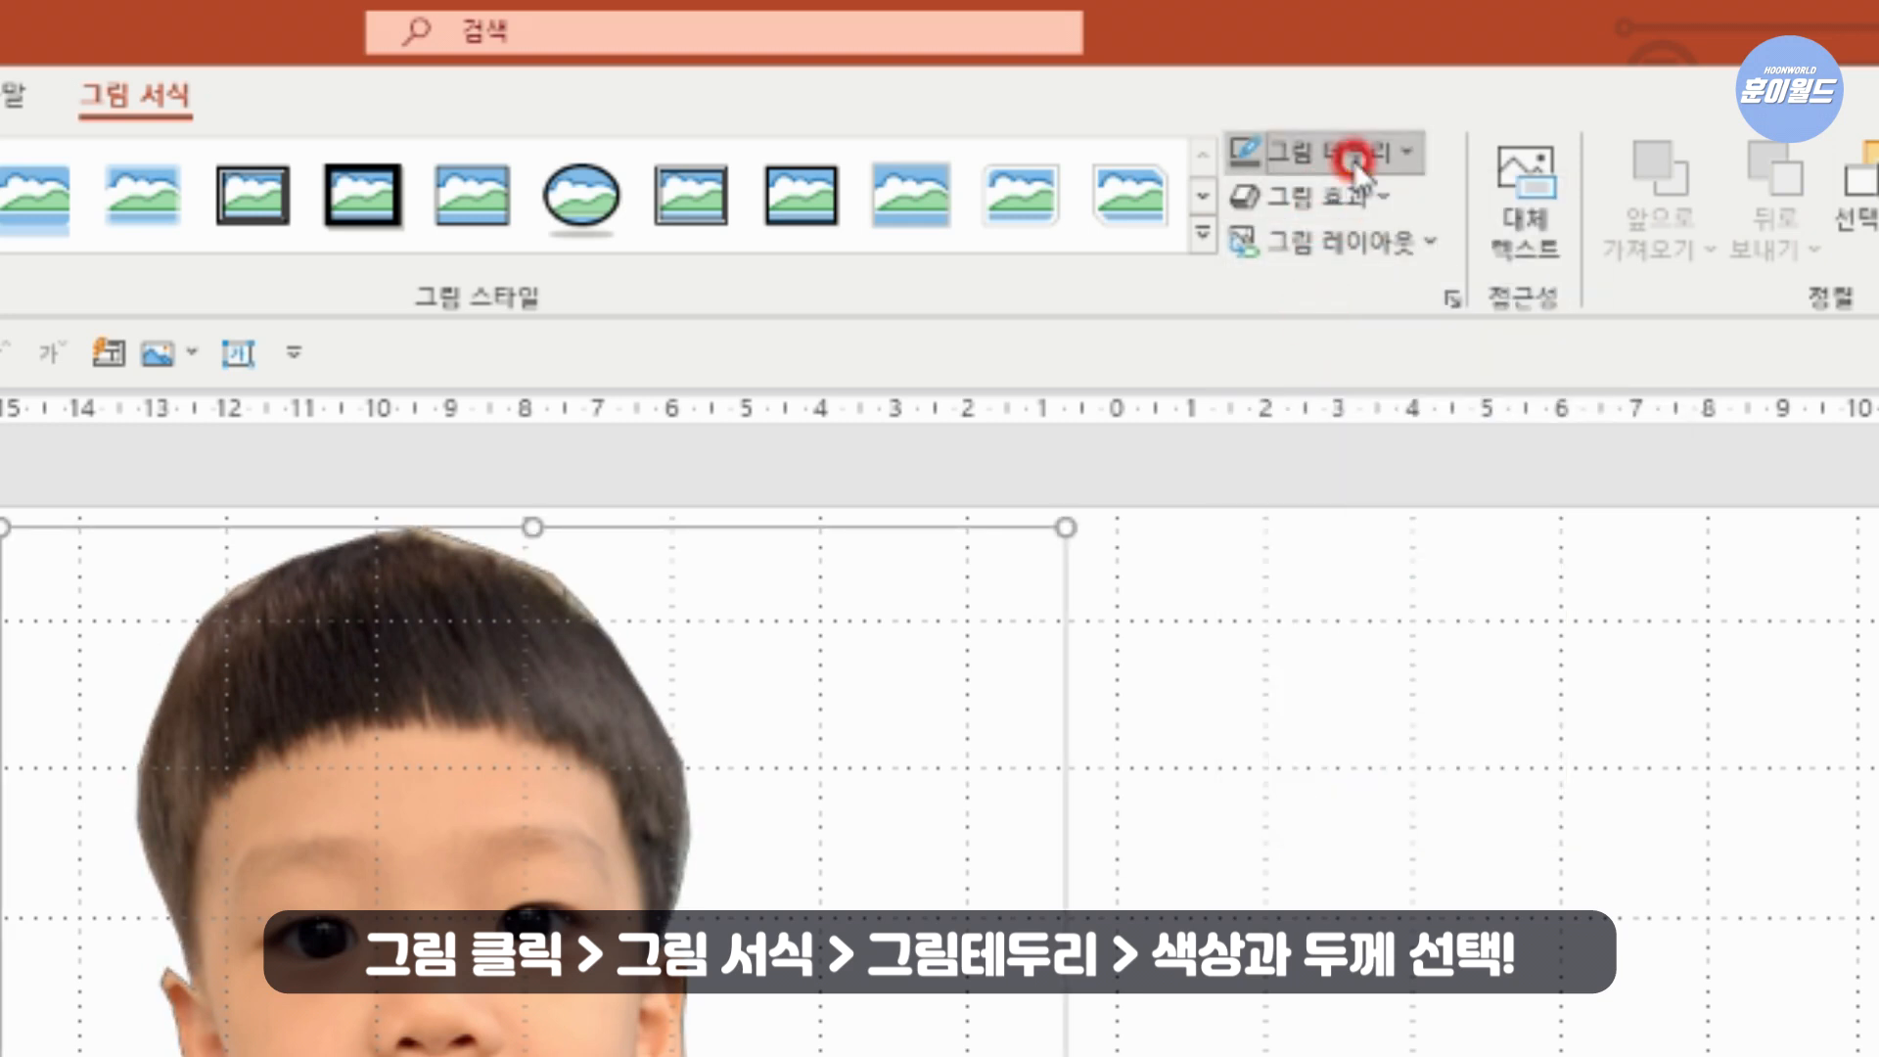
mouse_move(1446, 749)
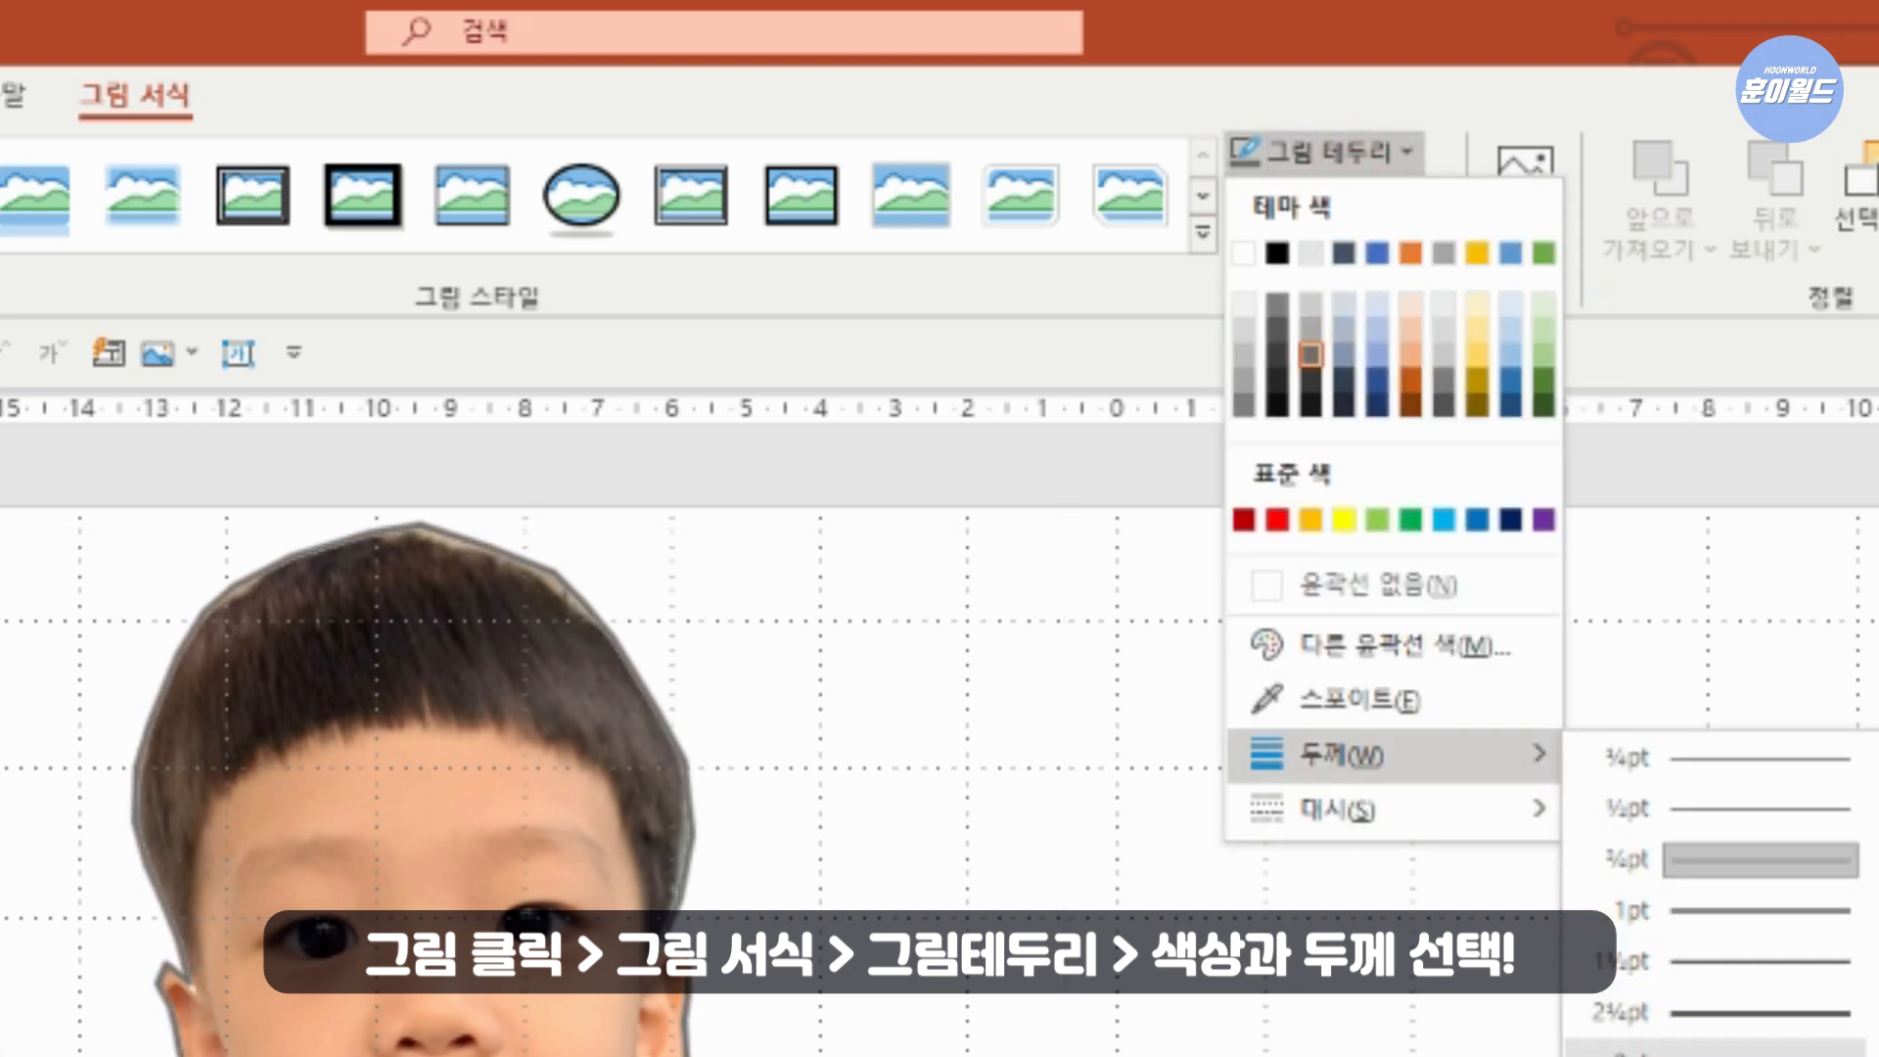
left_click(1742, 859)
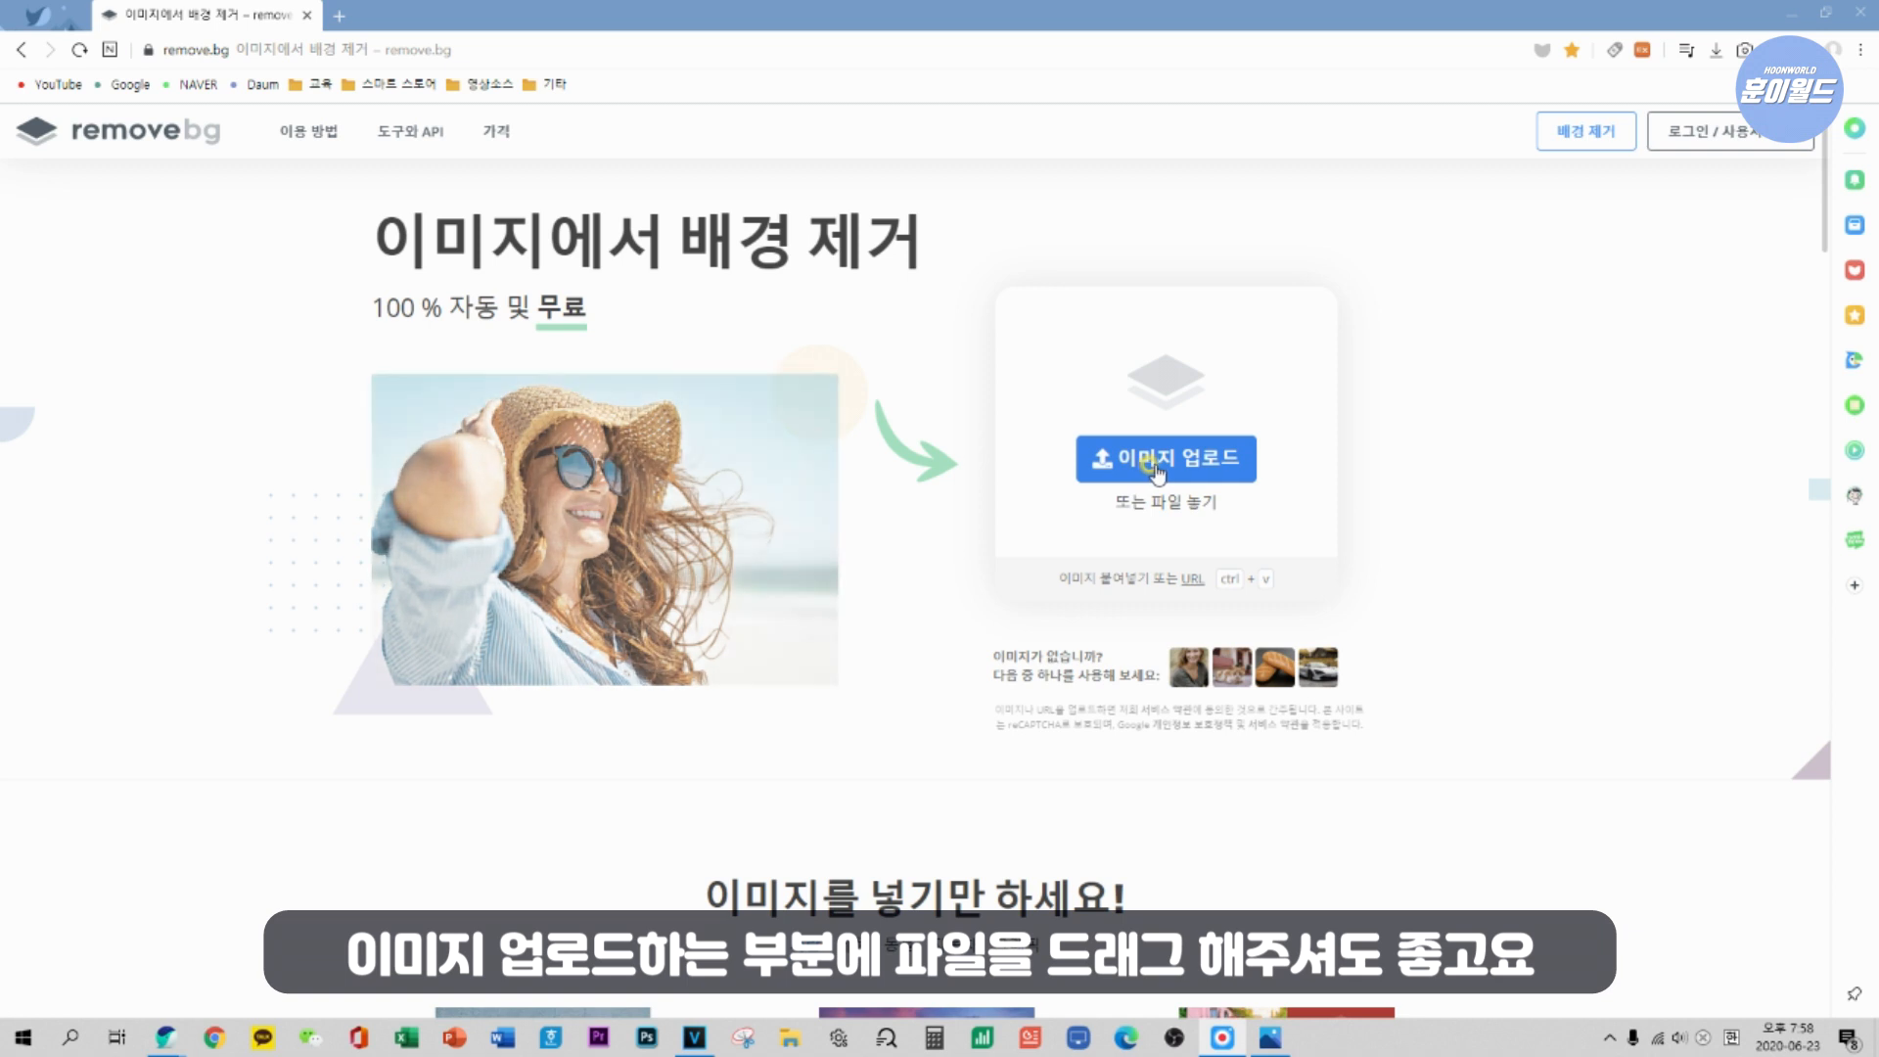
Upload the photo KakaoTalk_20200622_200028907 to remove.bg and download the free 500 × 500 preview image with the background removed.
left_click(1143, 472)
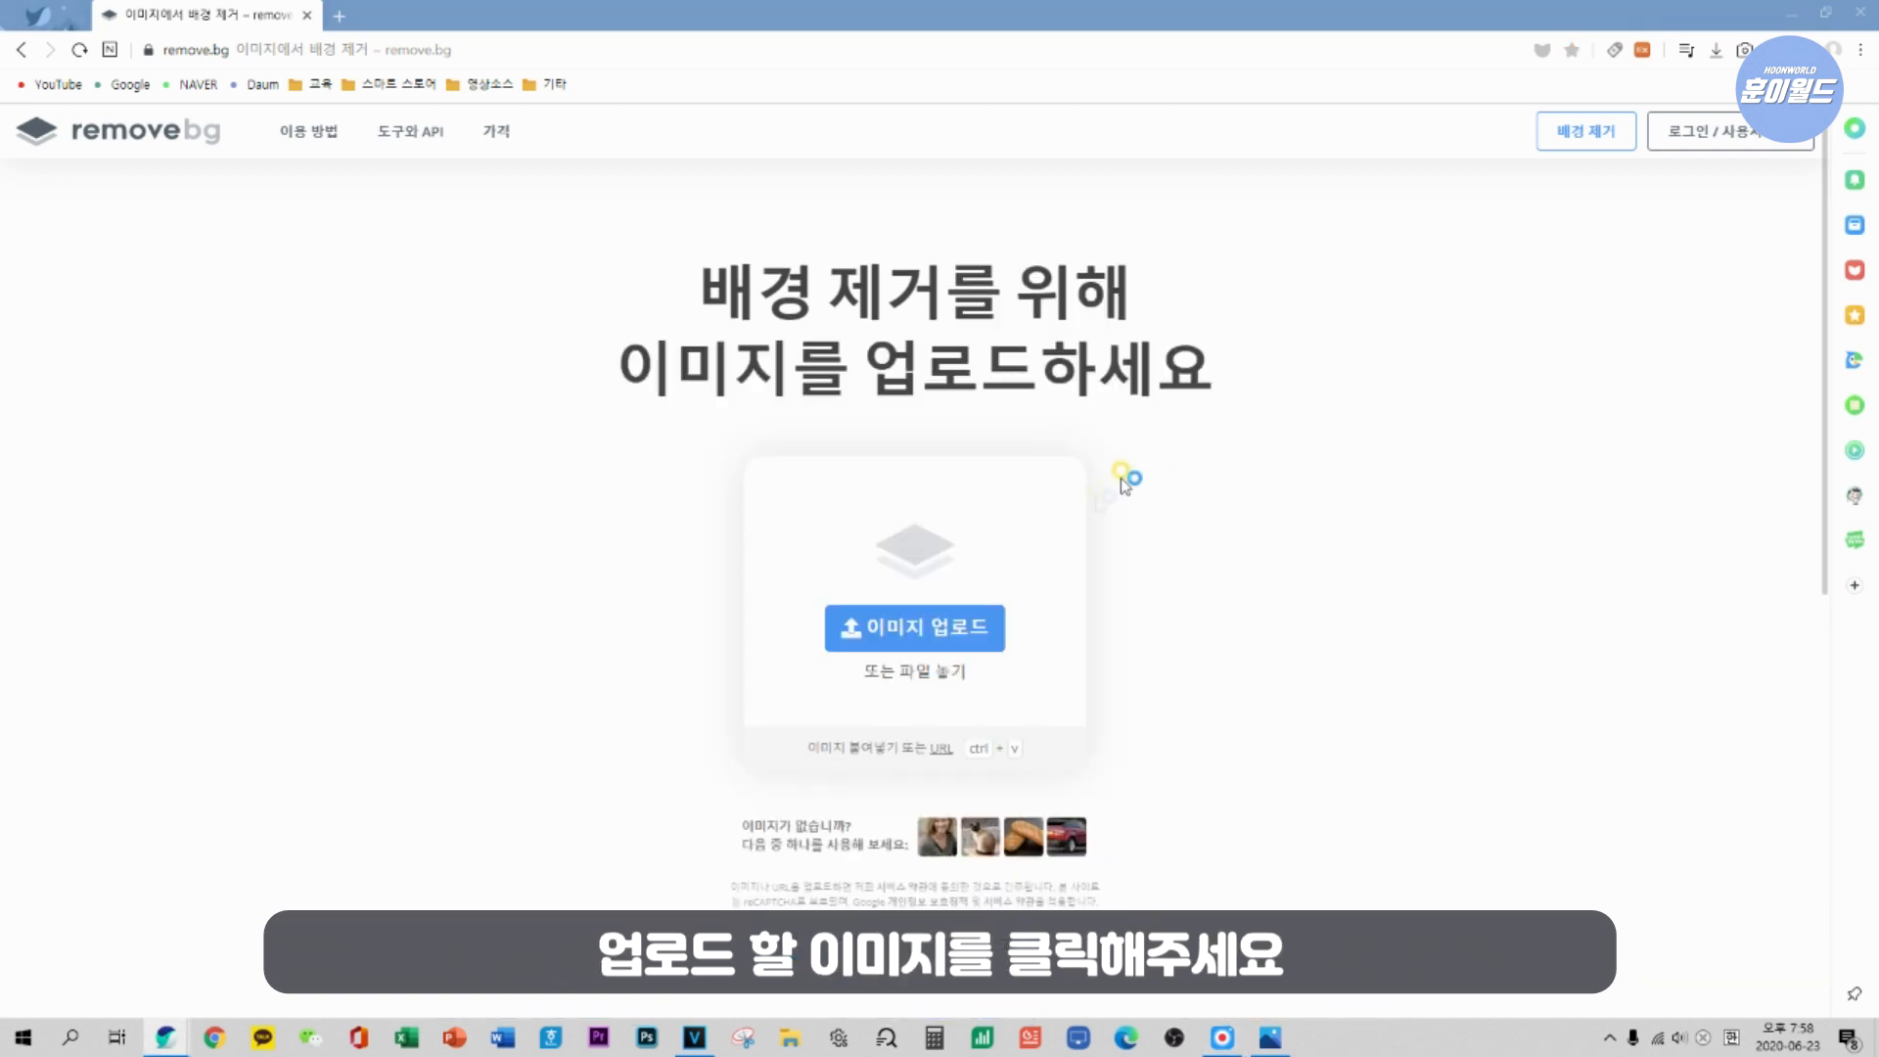
left_click(964, 634)
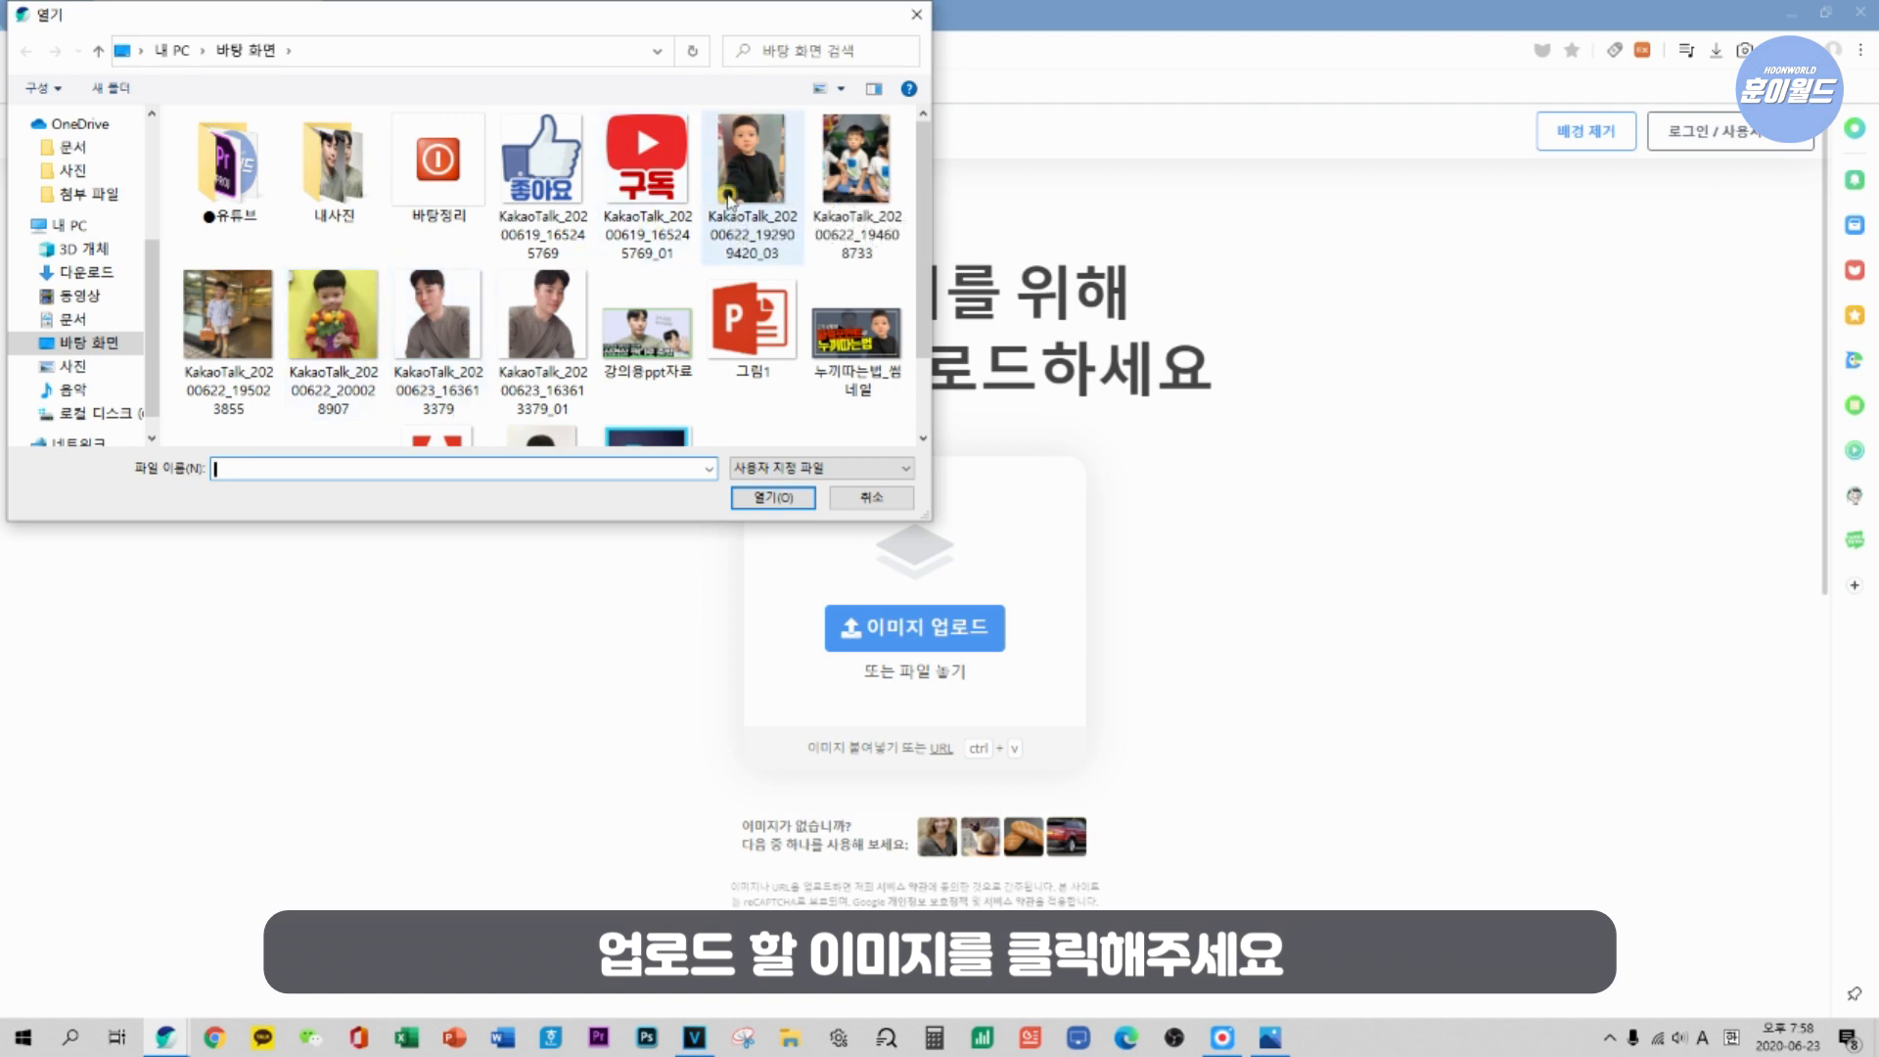
double_click(333, 313)
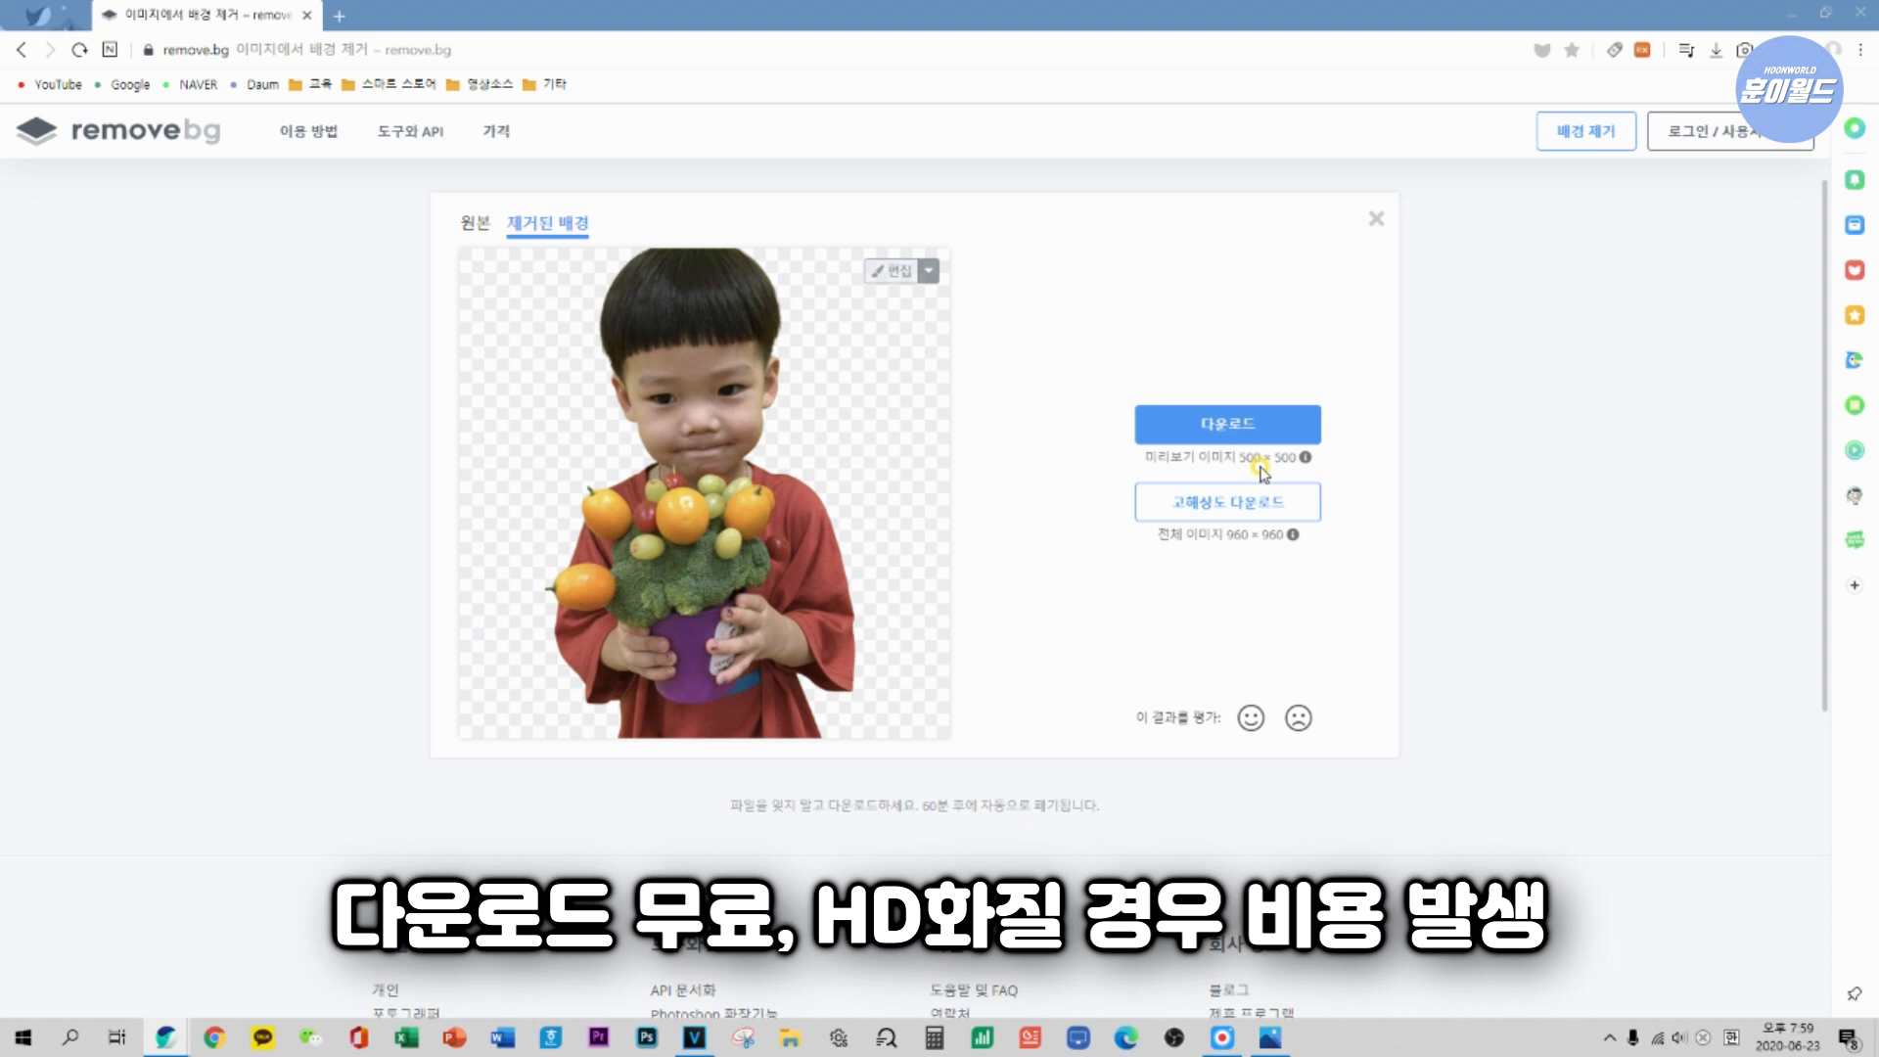
left_click(1248, 424)
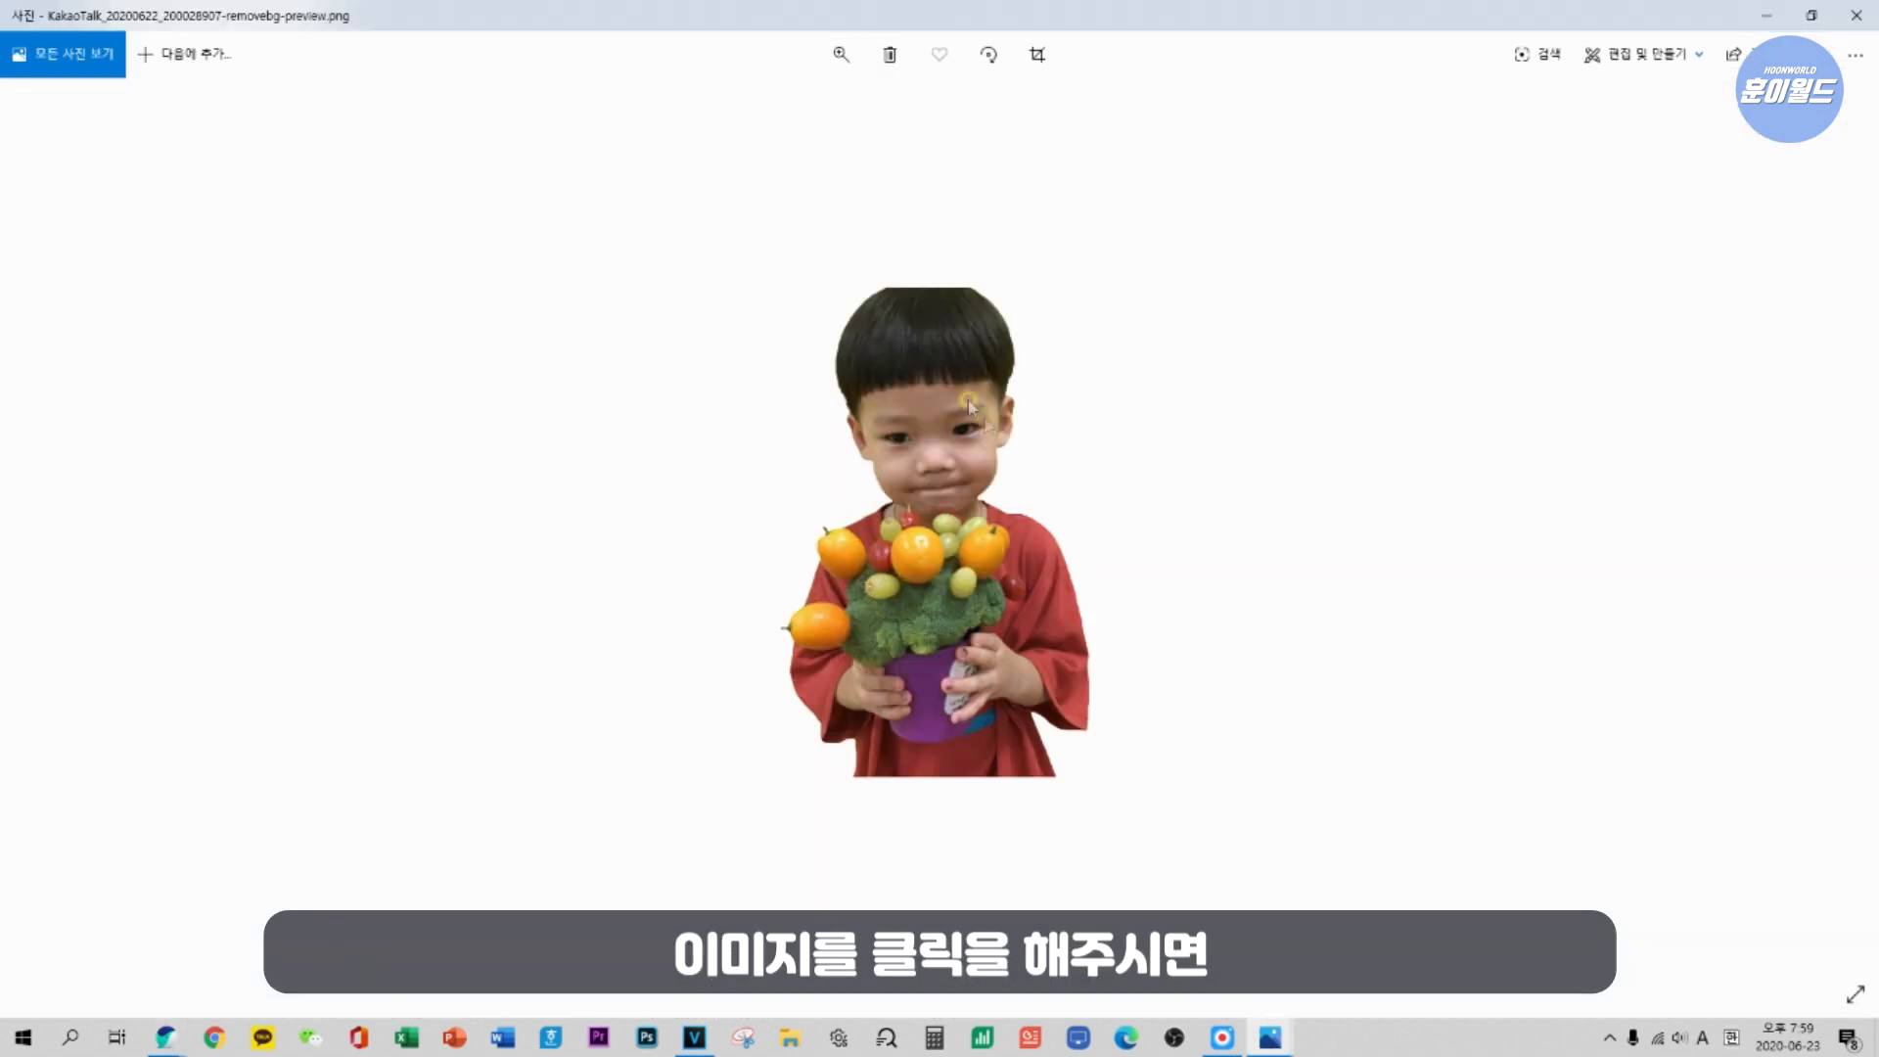
Switch to PowerPoint and start a new presentation.
left_click(454, 1037)
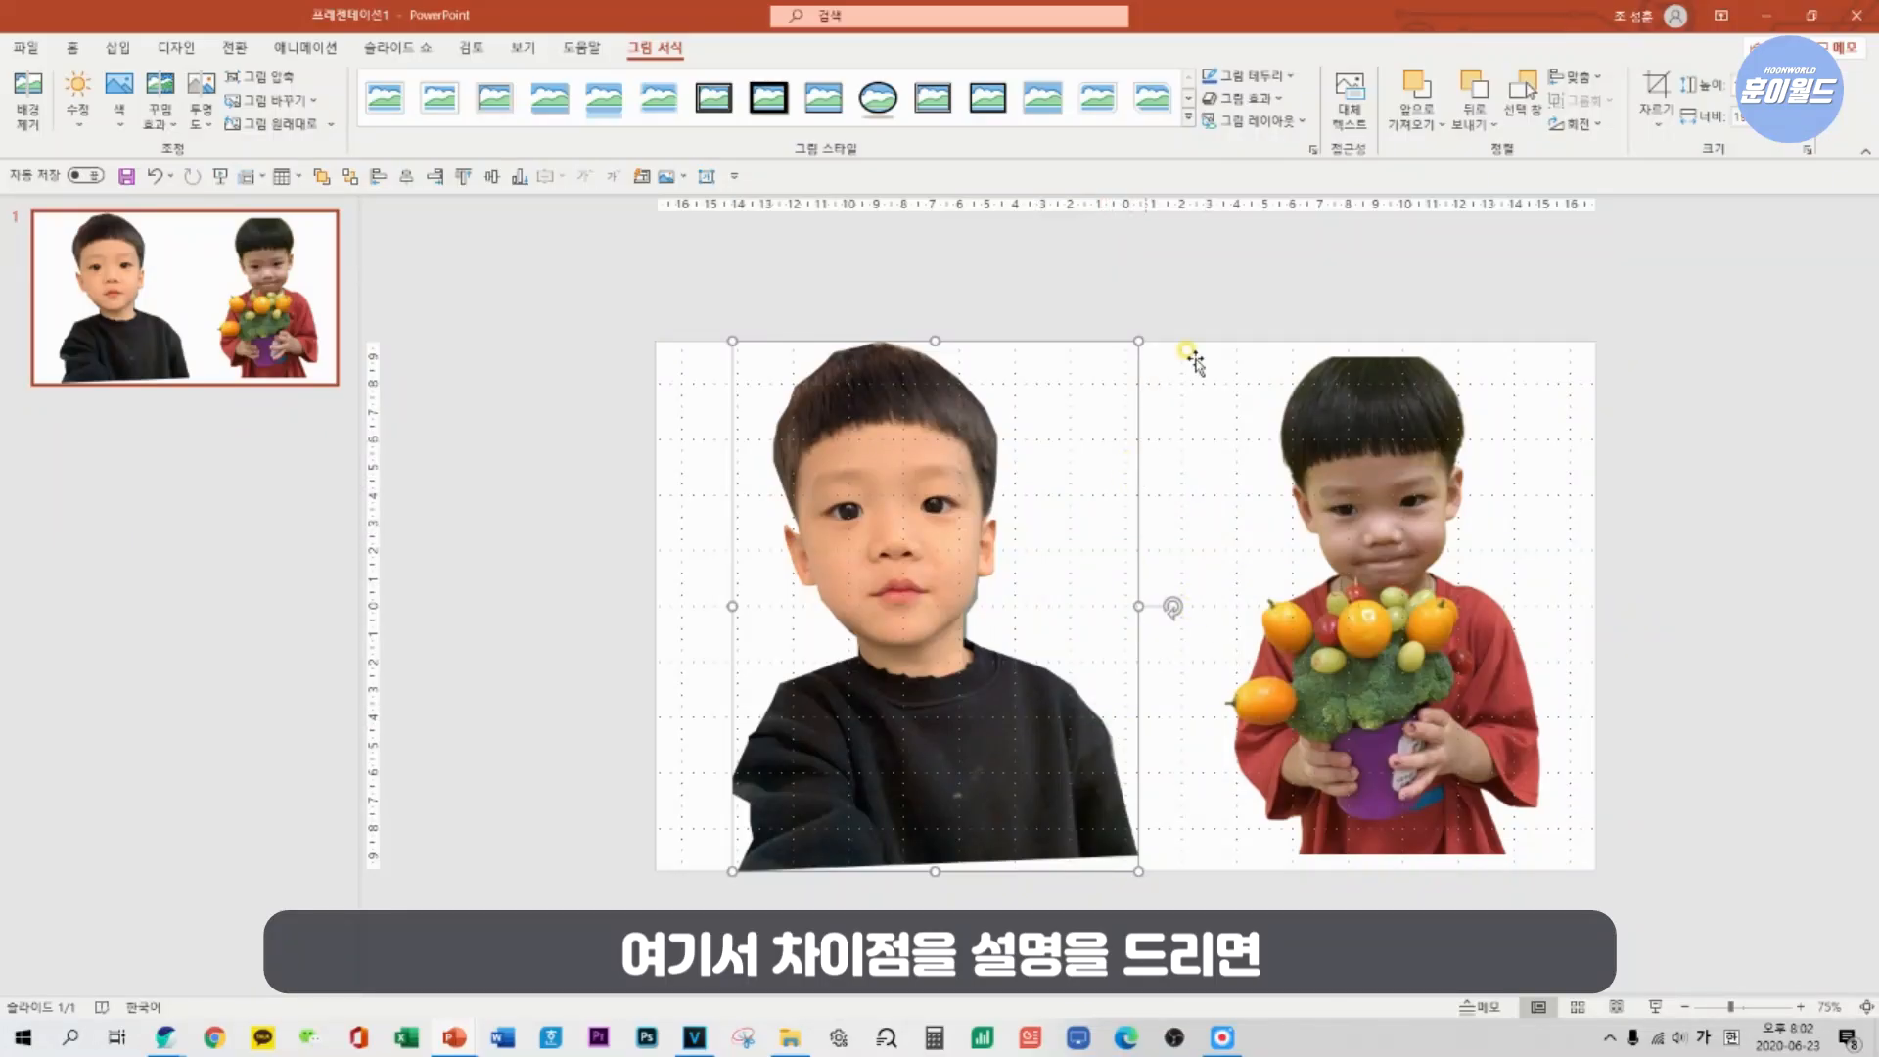
left_click(1192, 356)
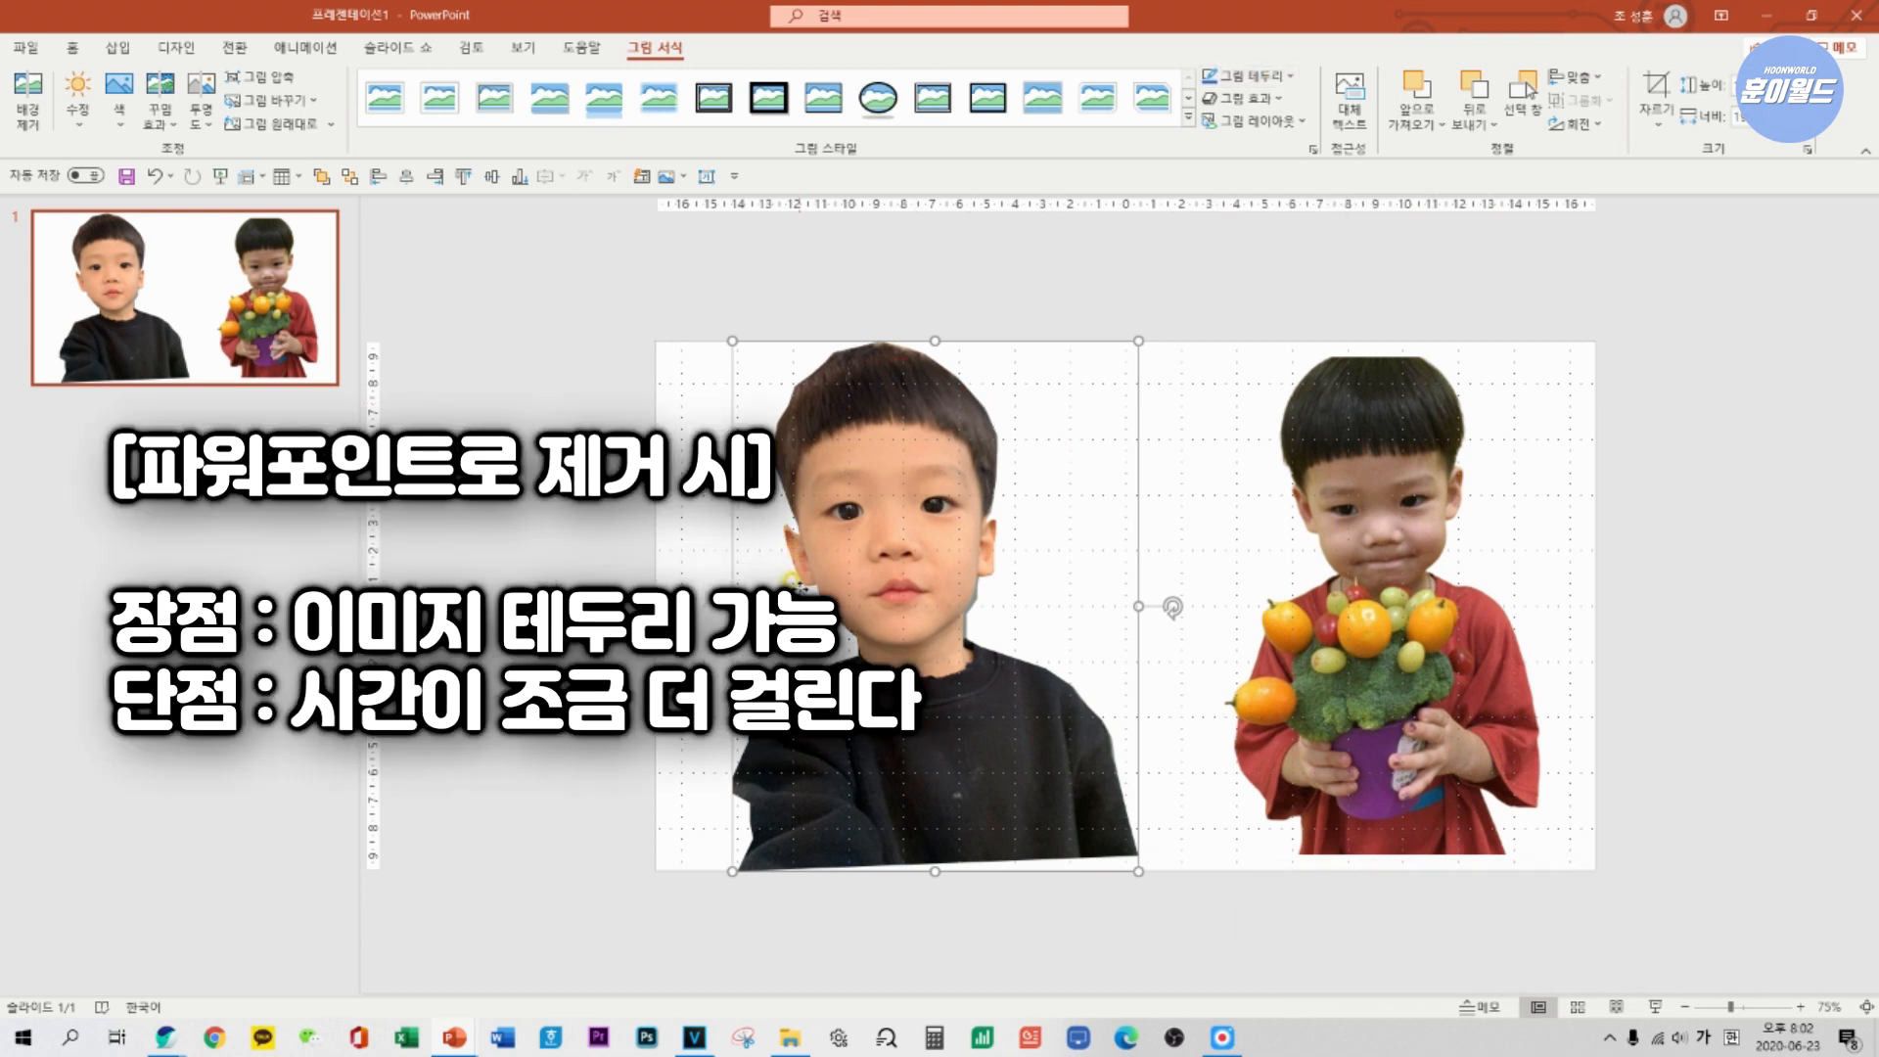
Give the cut-out of the boy in black a 6 pt picture border in dark blue-gray, and deselect it.
left_click(1251, 75)
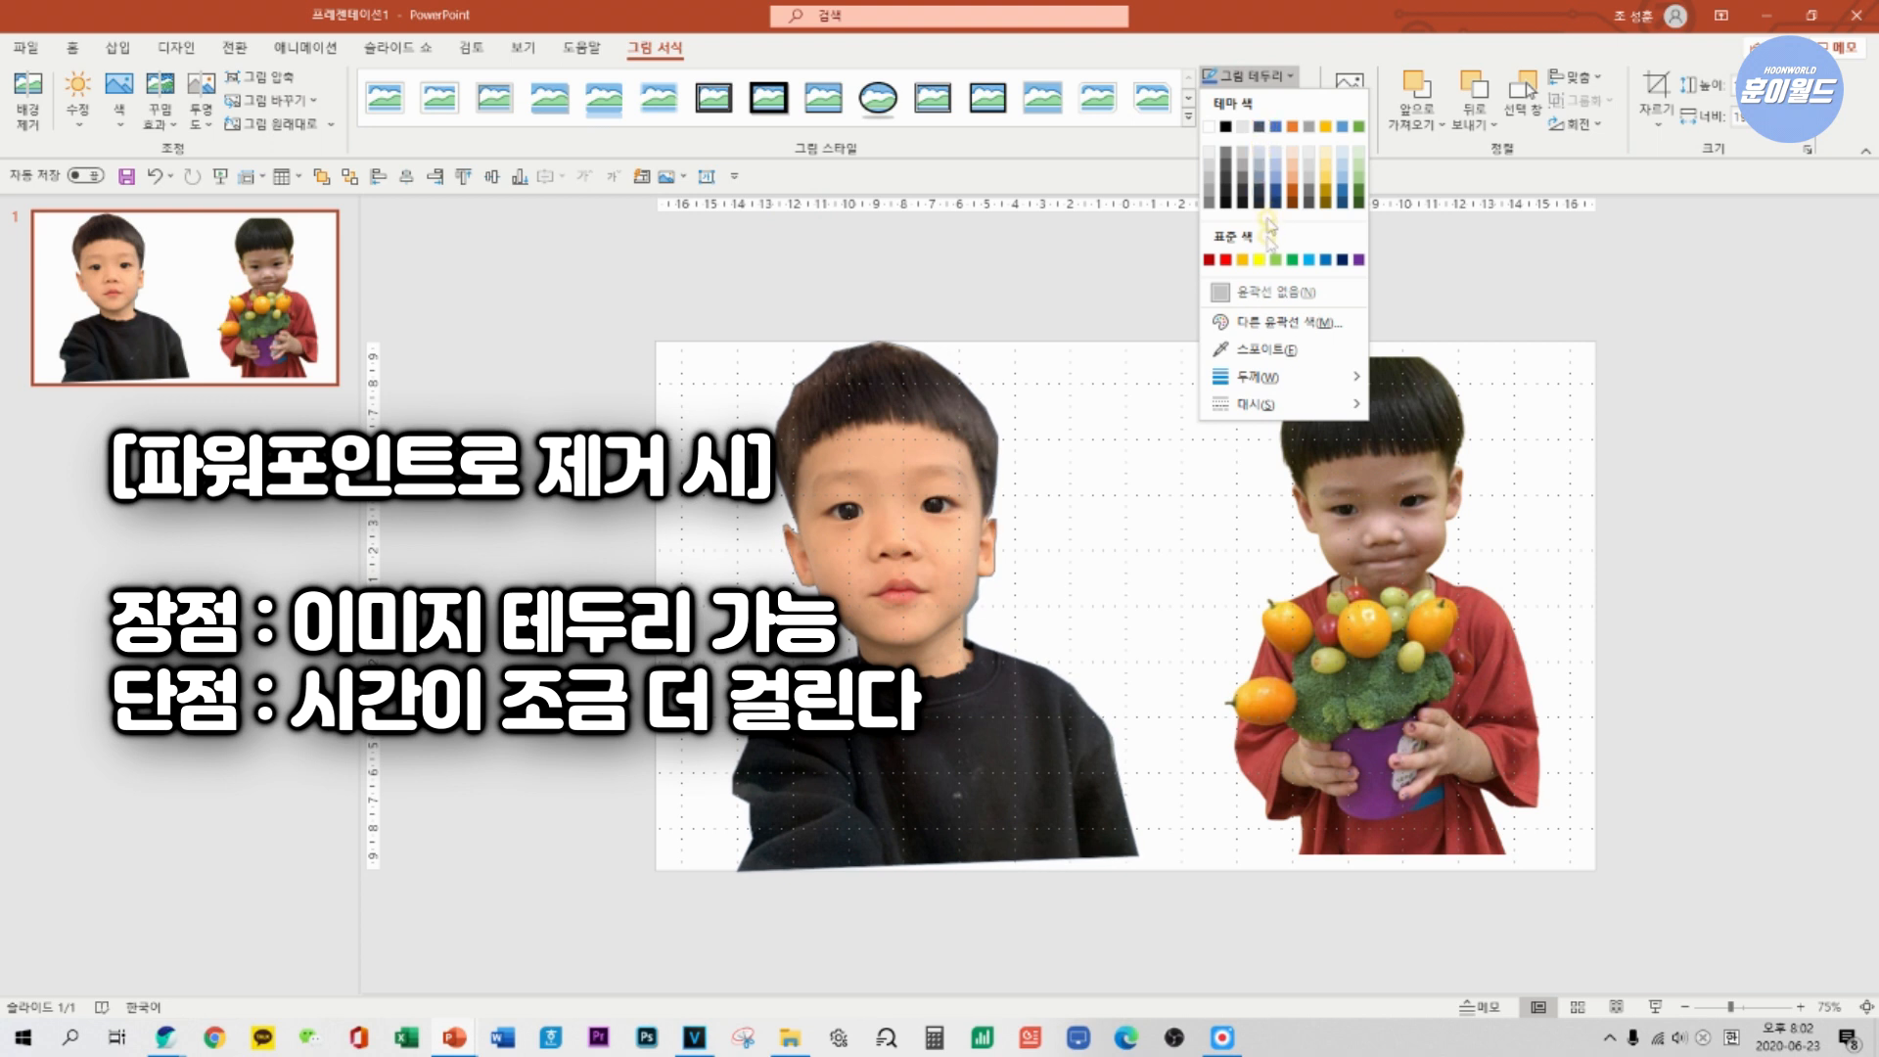
left_click(1279, 382)
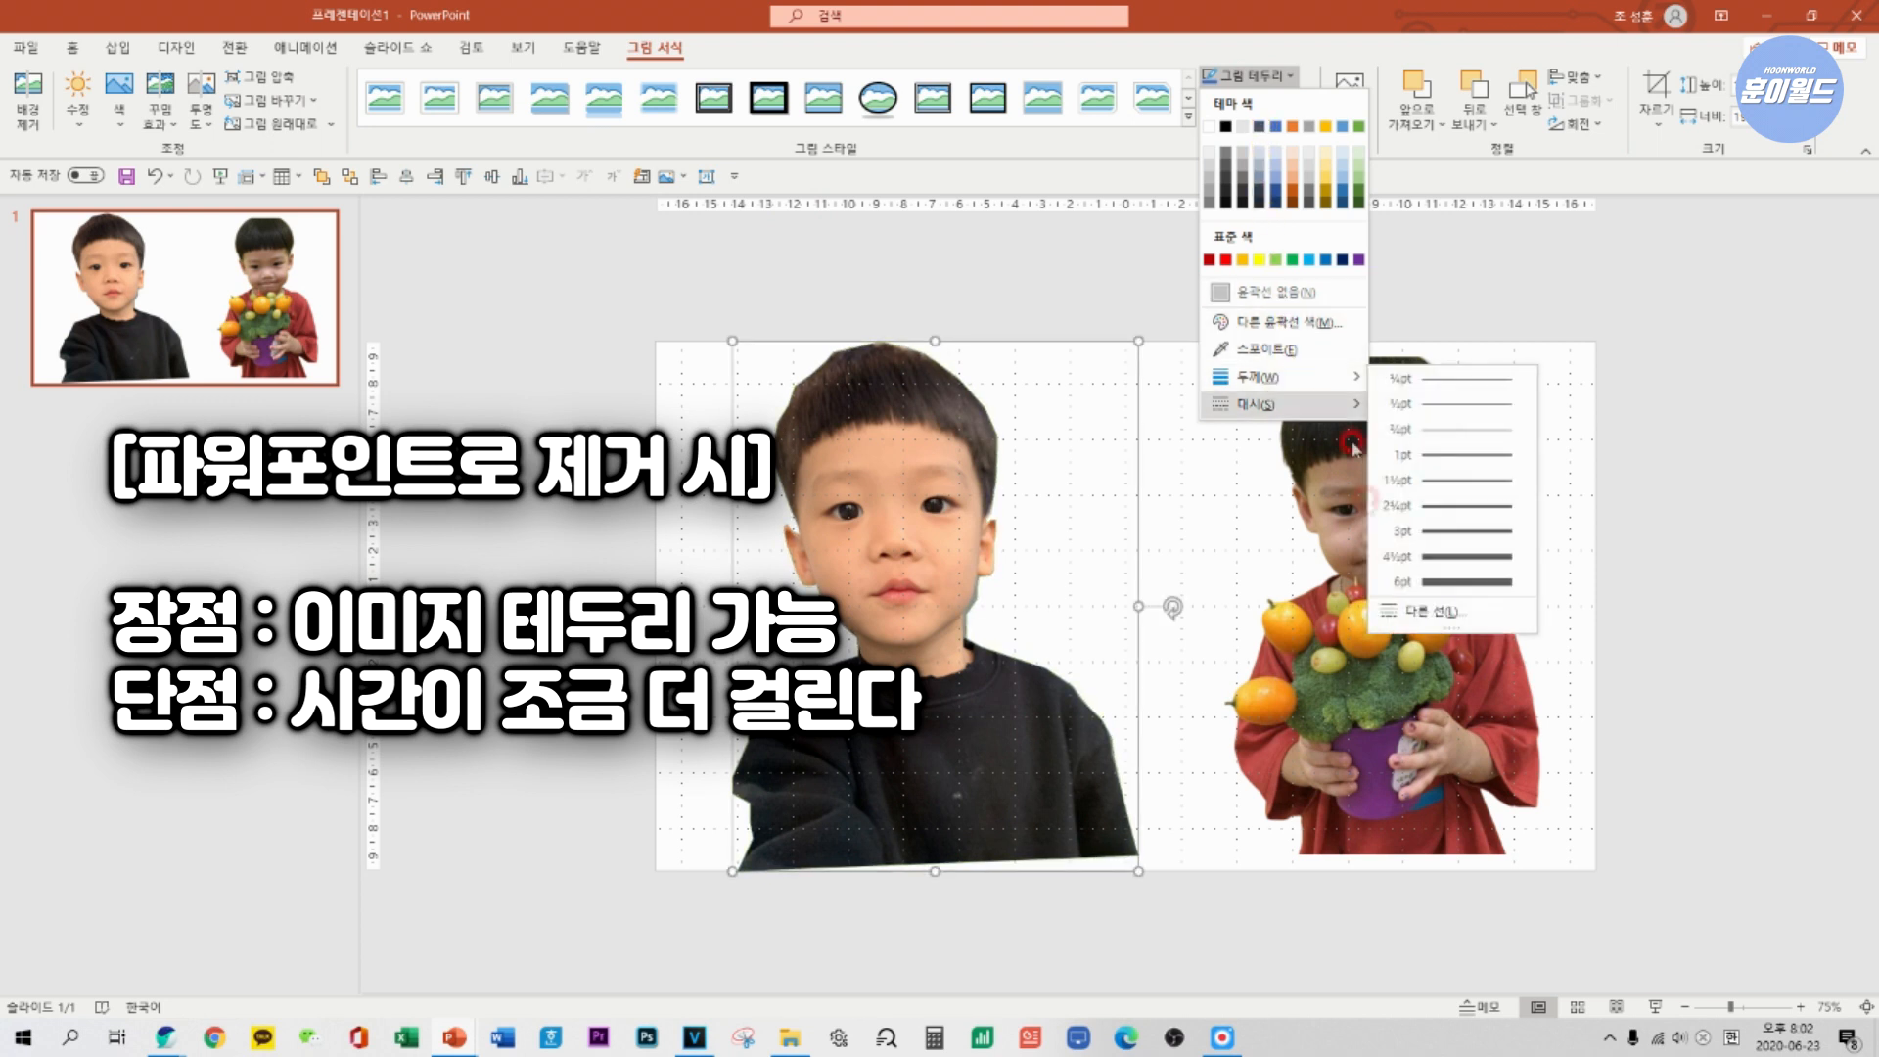
left_click(1449, 582)
left_click(1251, 75)
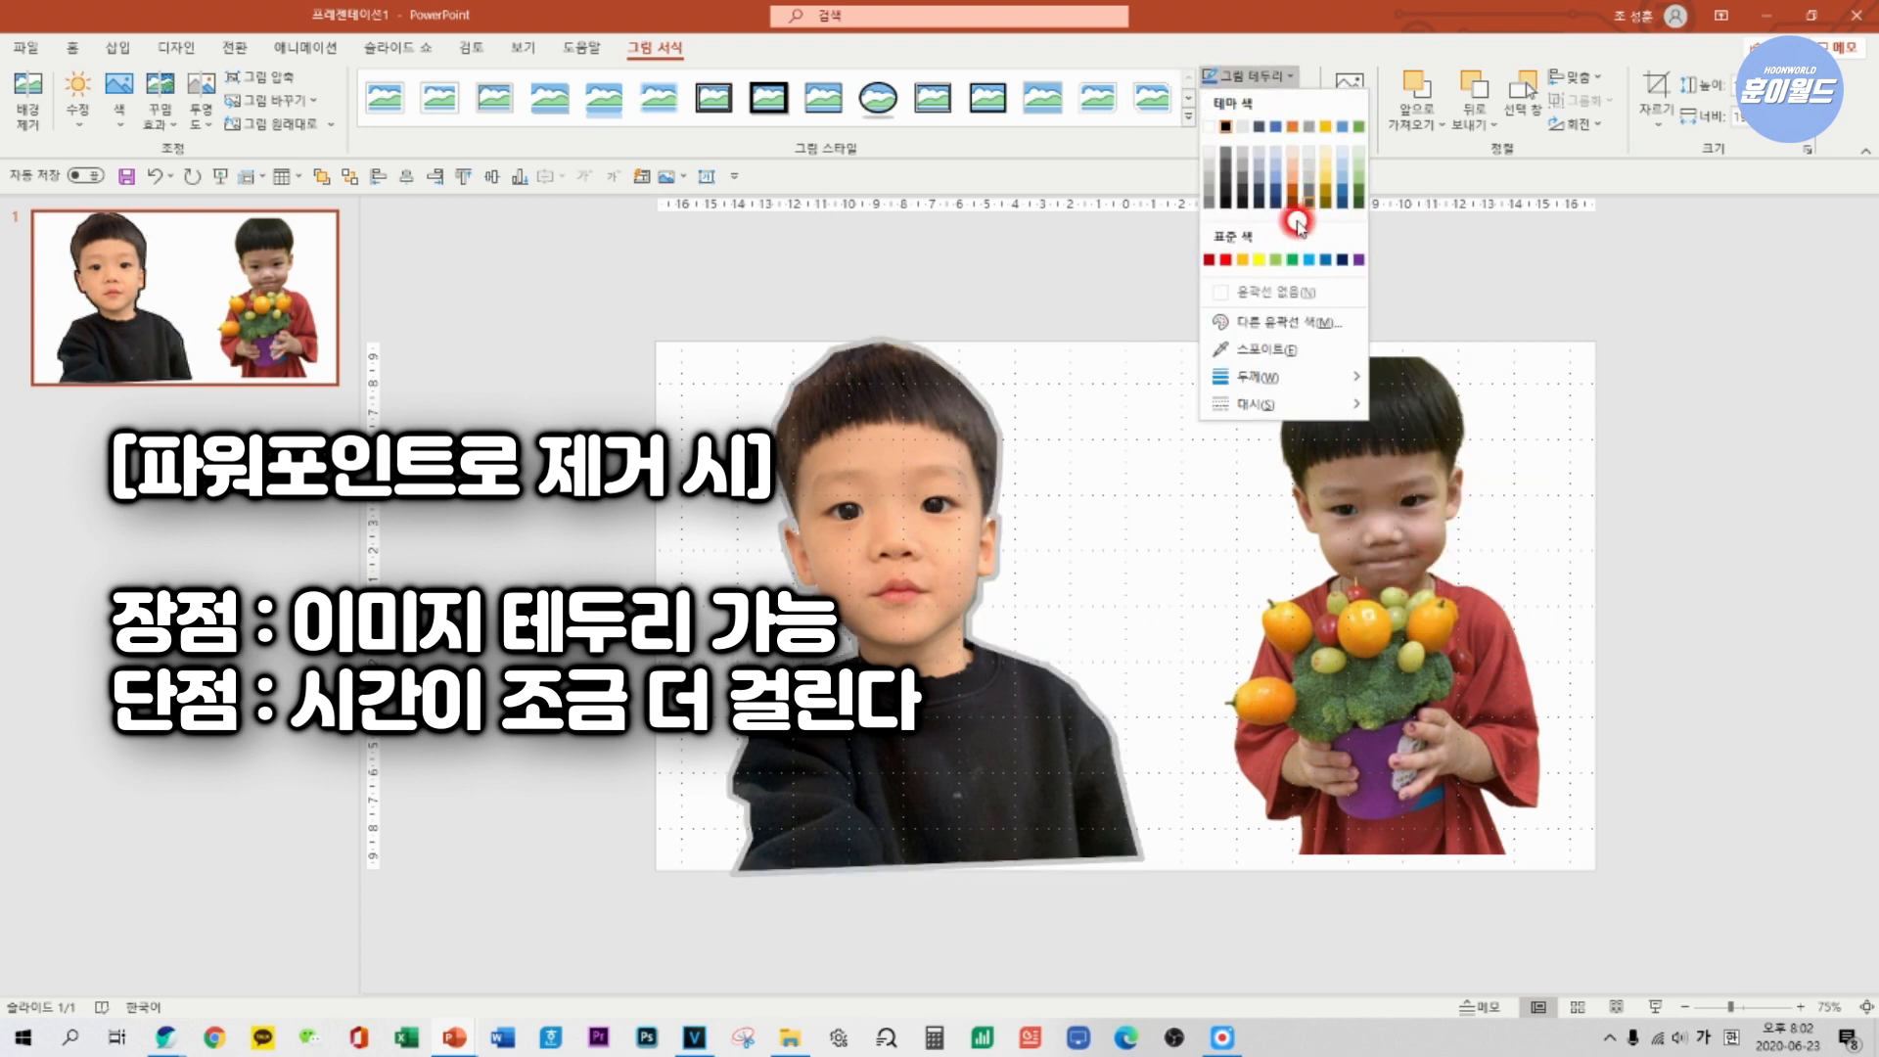
left_click(1260, 130)
left_click(1172, 610)
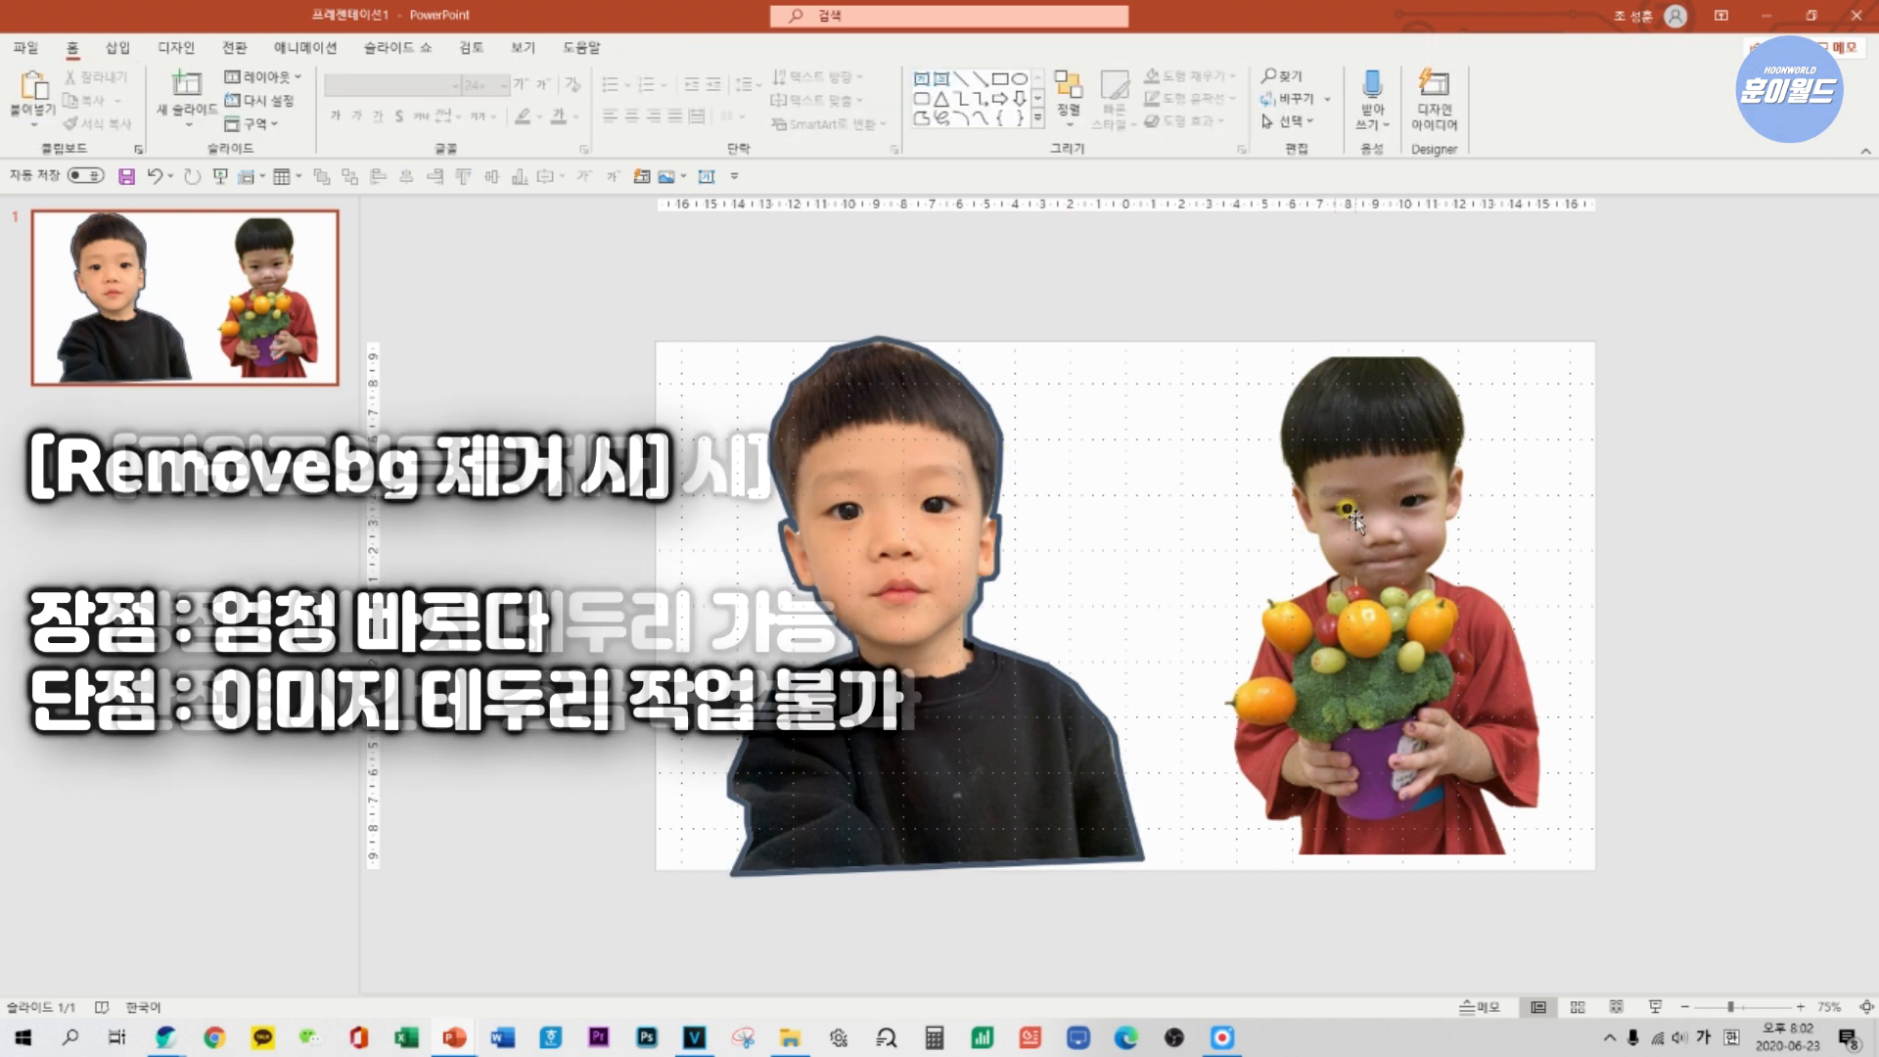
Apply a dark blue-gray picture border to the remove.bg image of the boy in red, move it left within the slide, and deselect it.
left_click(1356, 517)
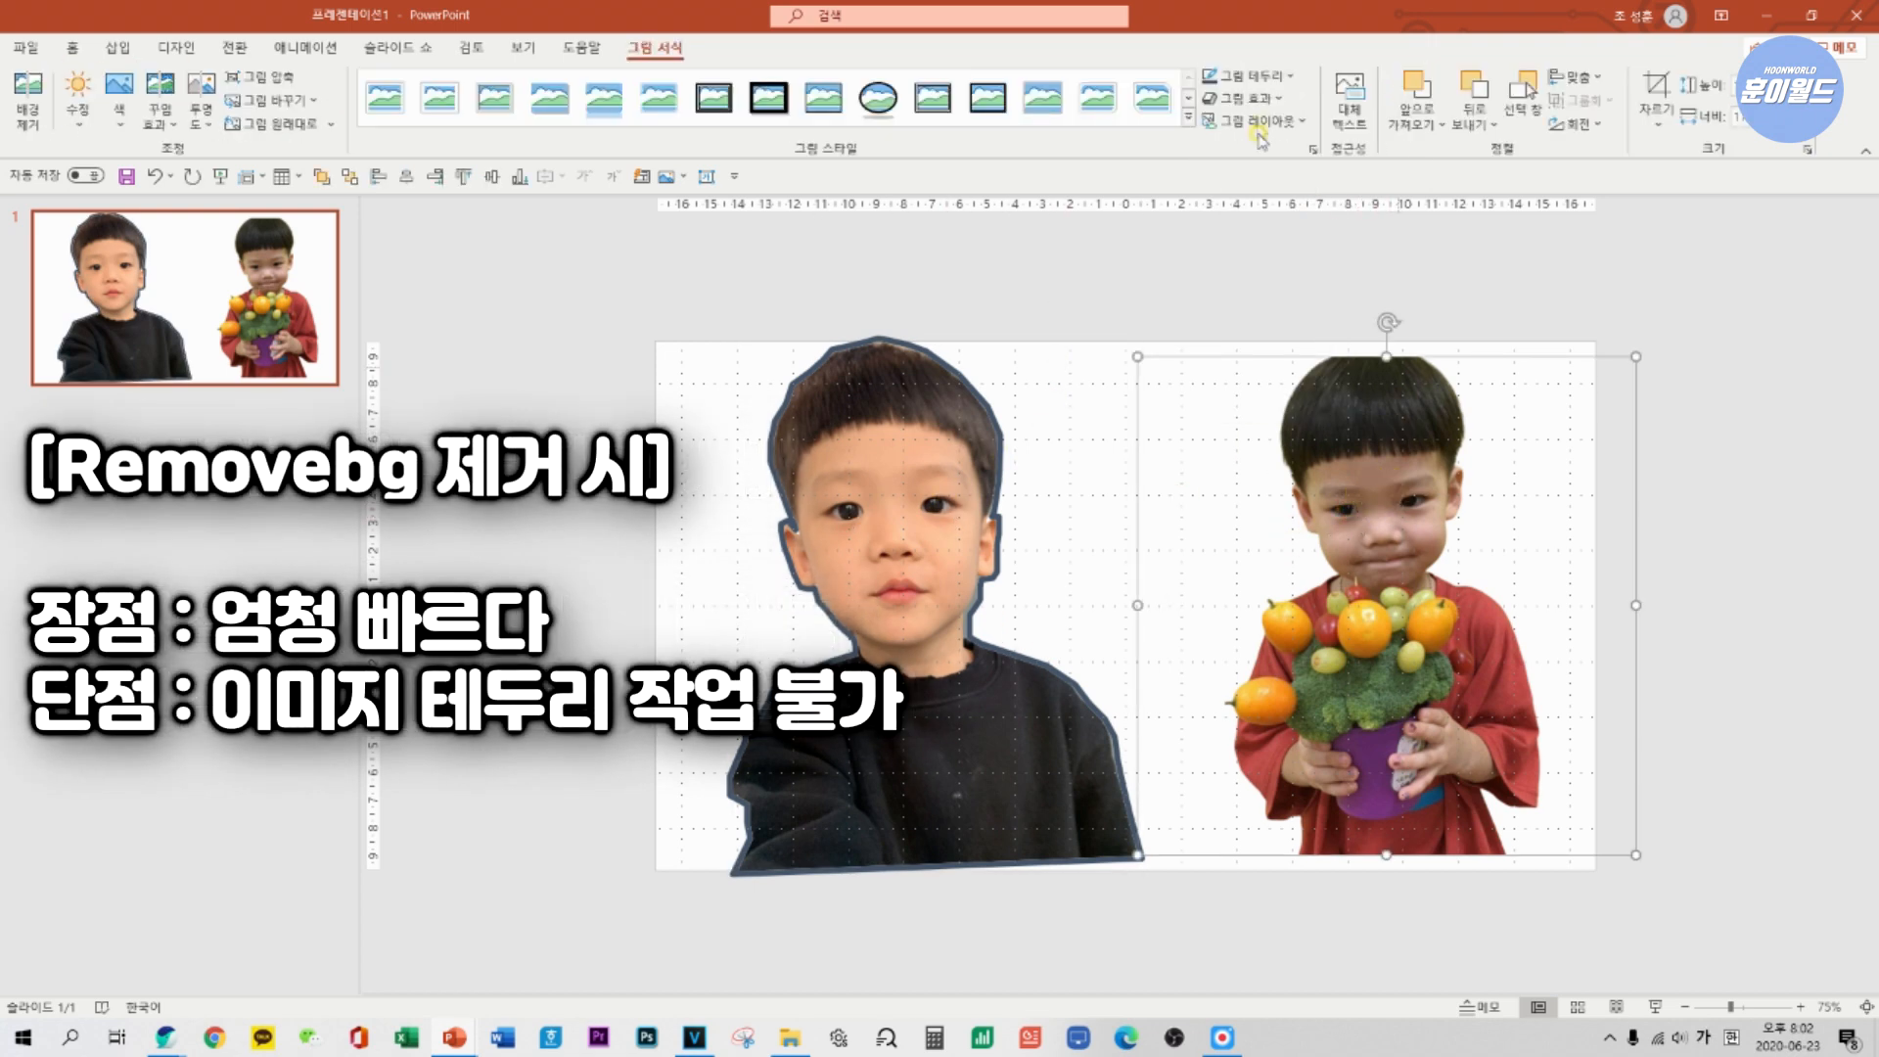
left_click(1266, 83)
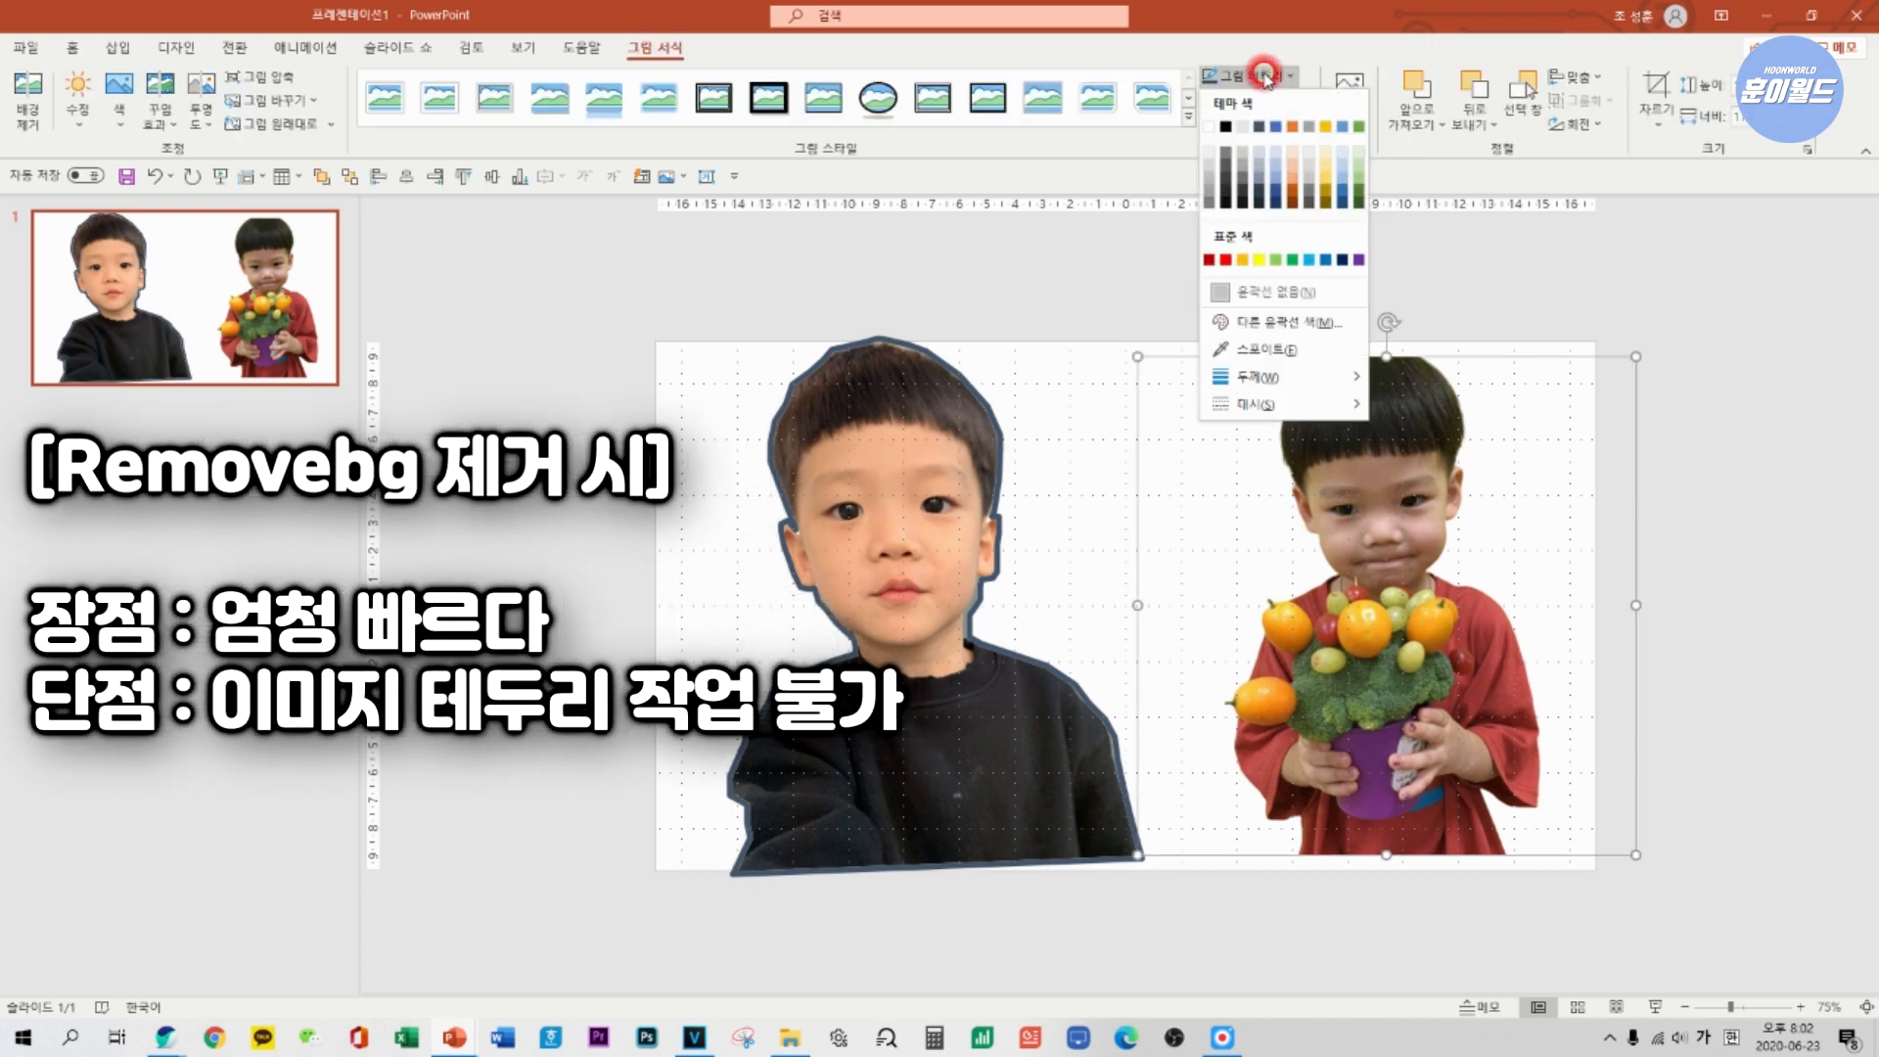
left_click(1259, 127)
left_click_drag(1312, 473, 1297, 472)
left_click(1540, 584)
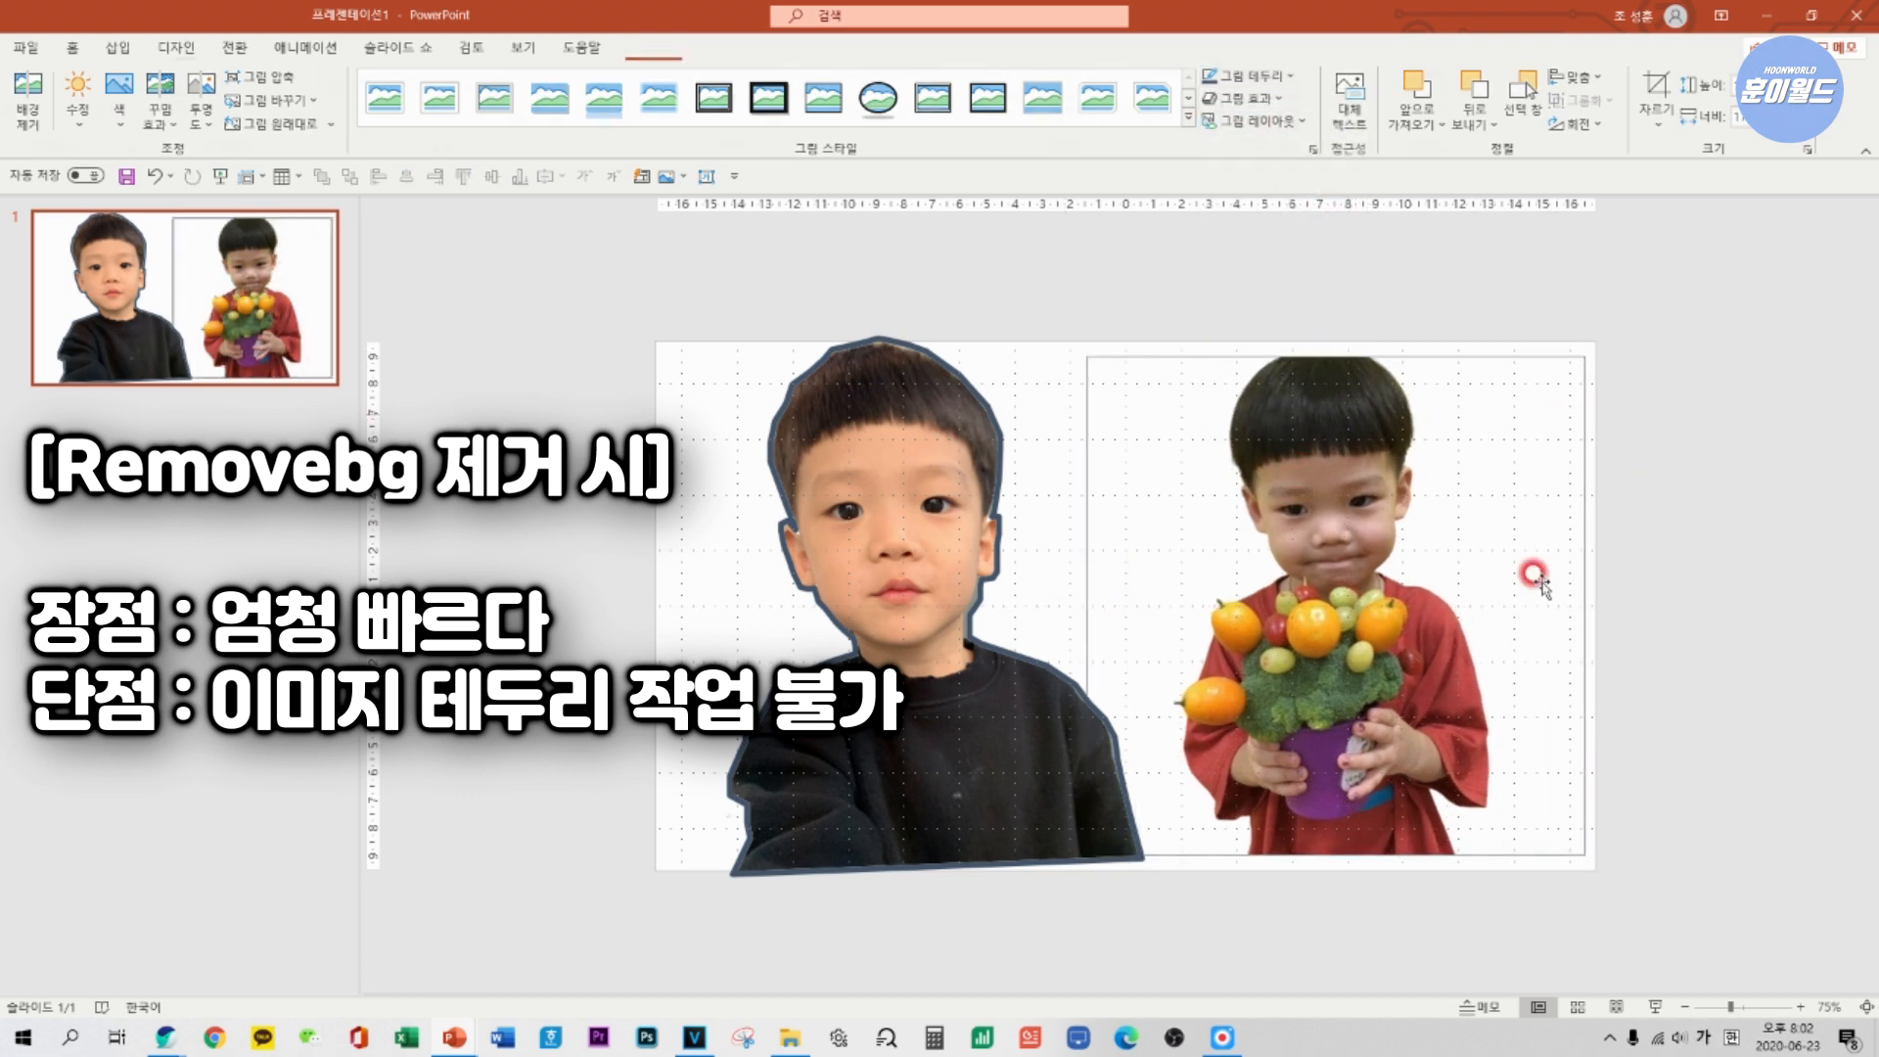
left_click(1627, 554)
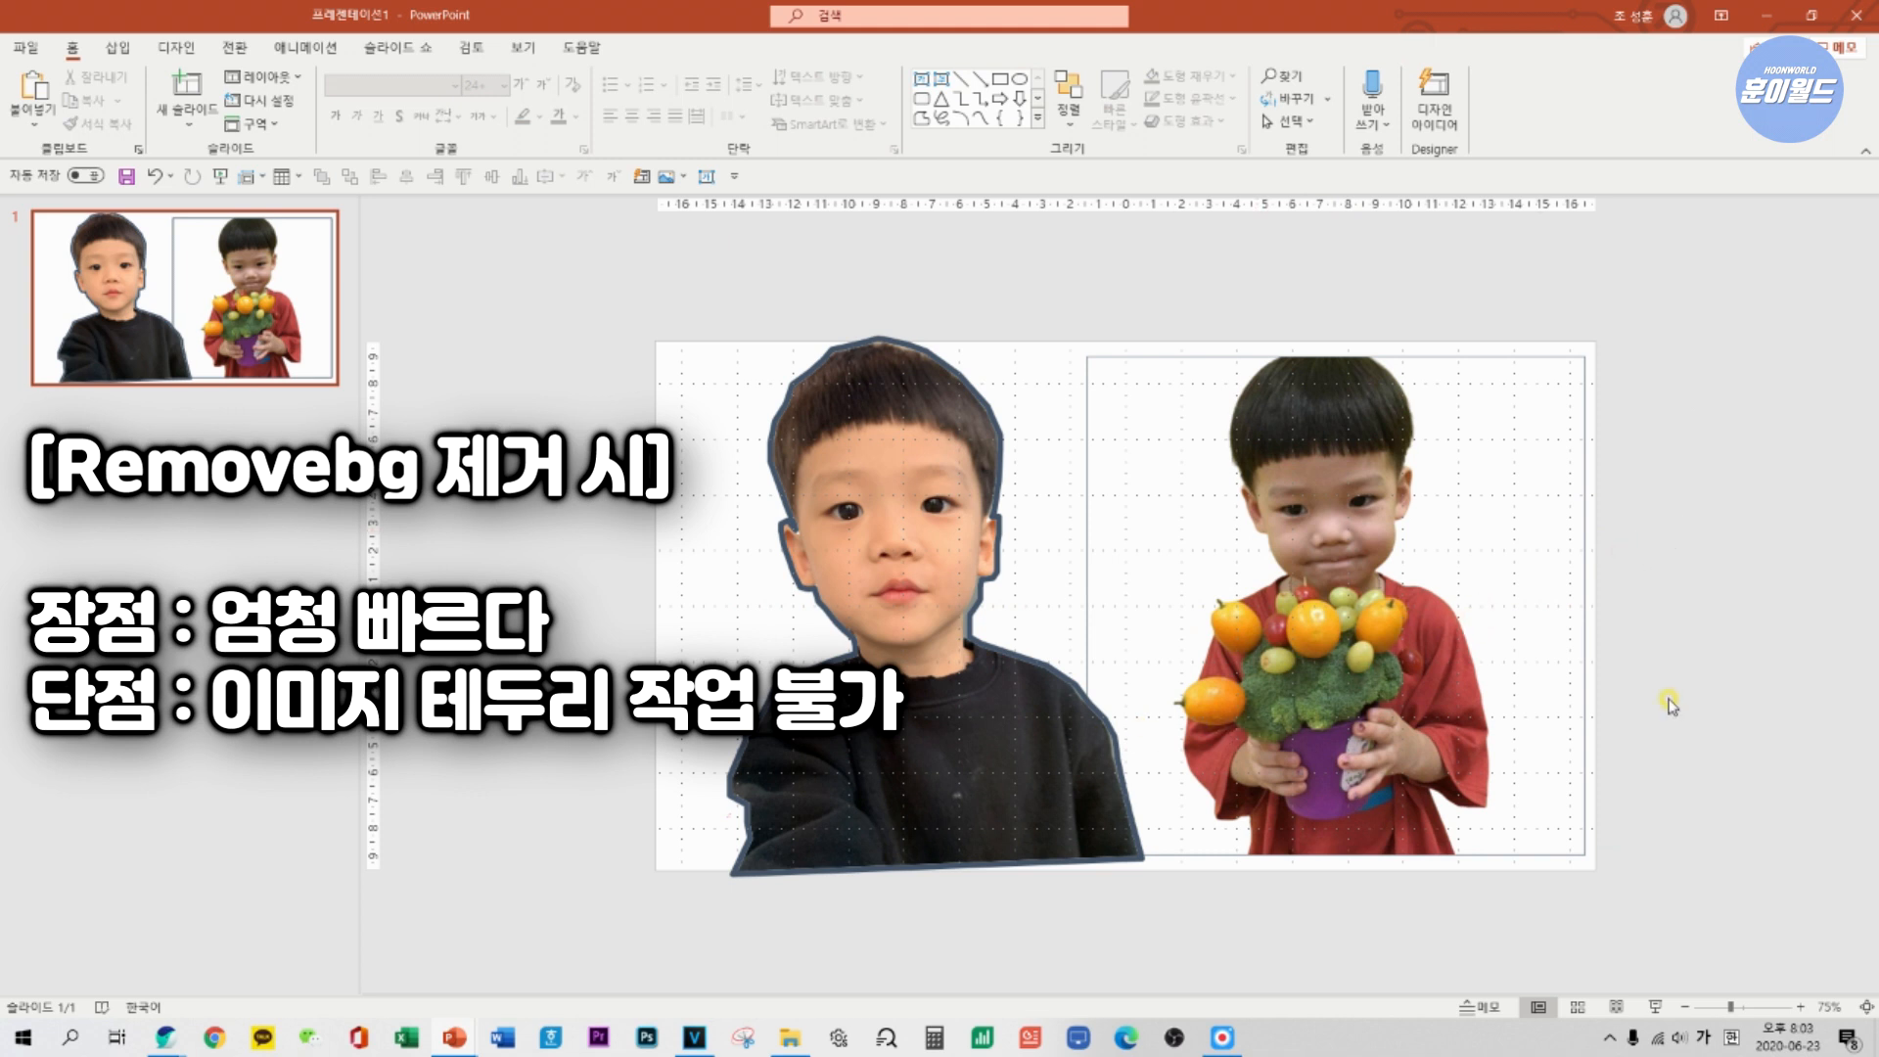